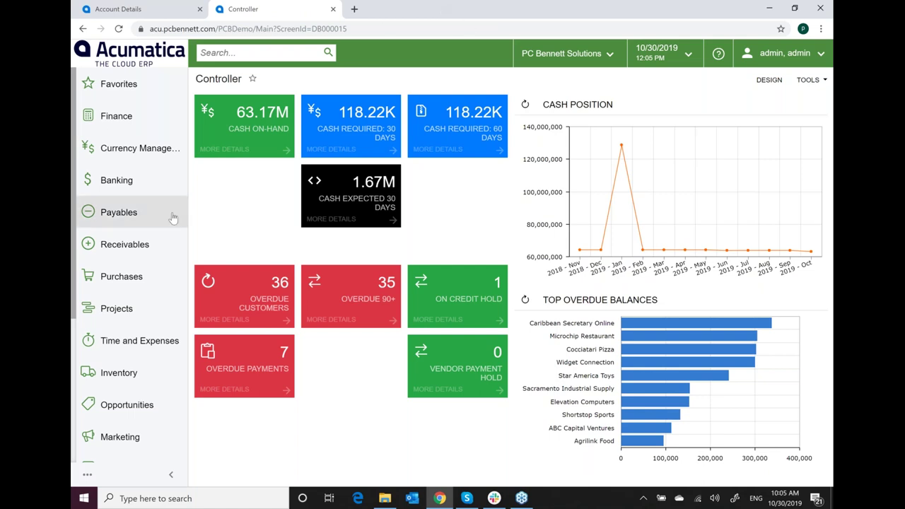
# Step: Turn on Show Classic UI by Default in the user profile's personal settings and save the profile
pyautogui.click(769, 63)
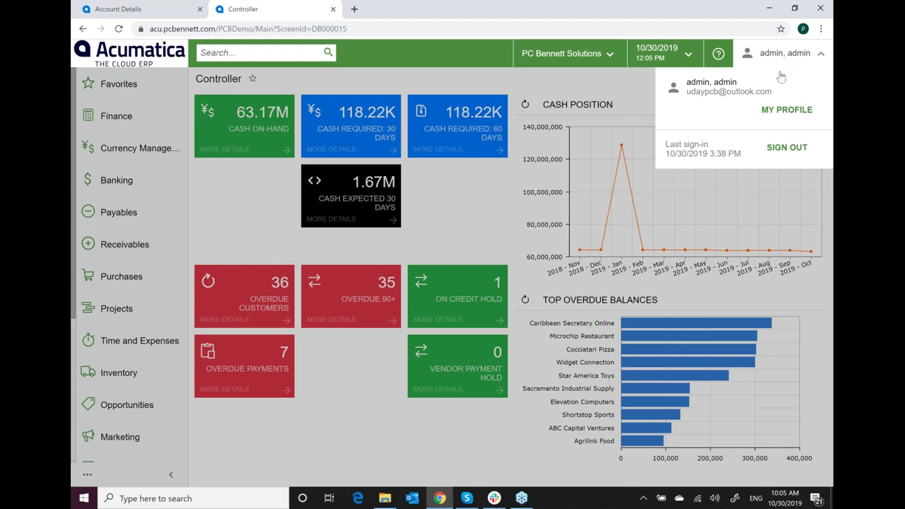
pyautogui.click(778, 111)
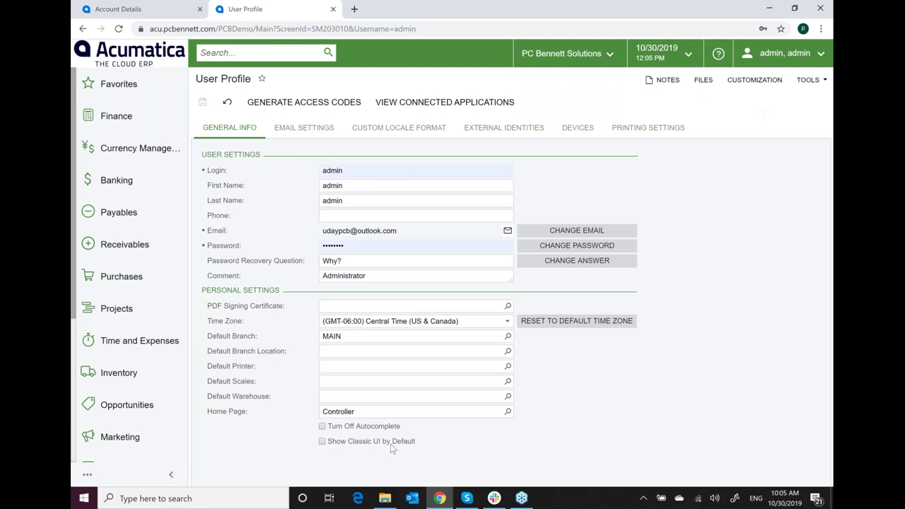
pyautogui.click(323, 441)
pyautogui.click(202, 103)
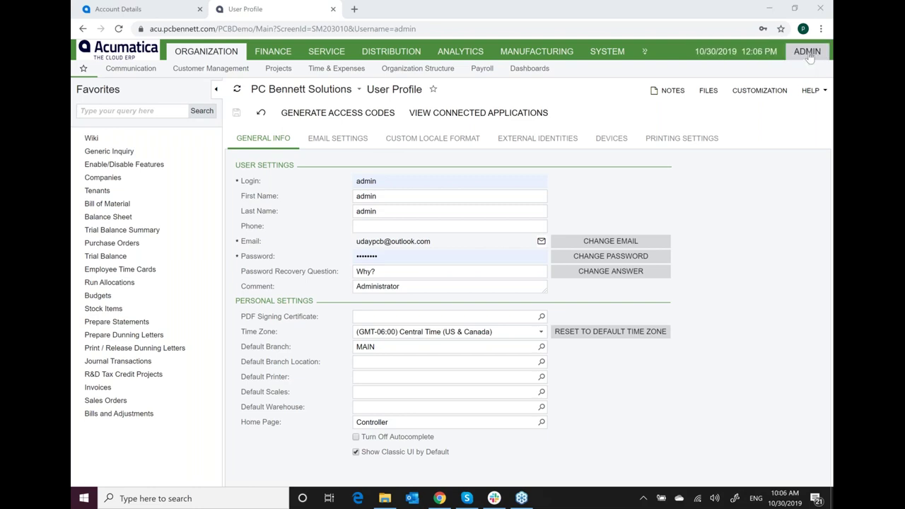
# Step: Switch the interface from the classic UI back to the modern UI
pyautogui.click(809, 53)
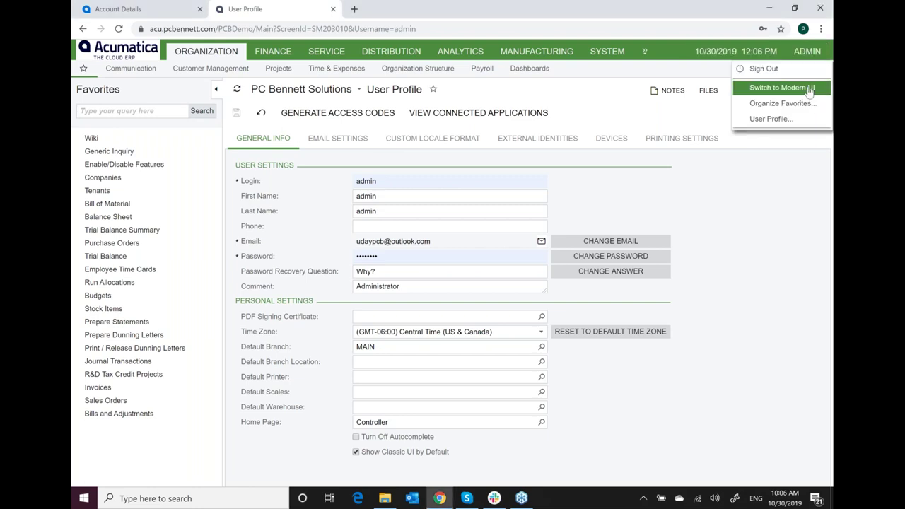
pyautogui.click(809, 91)
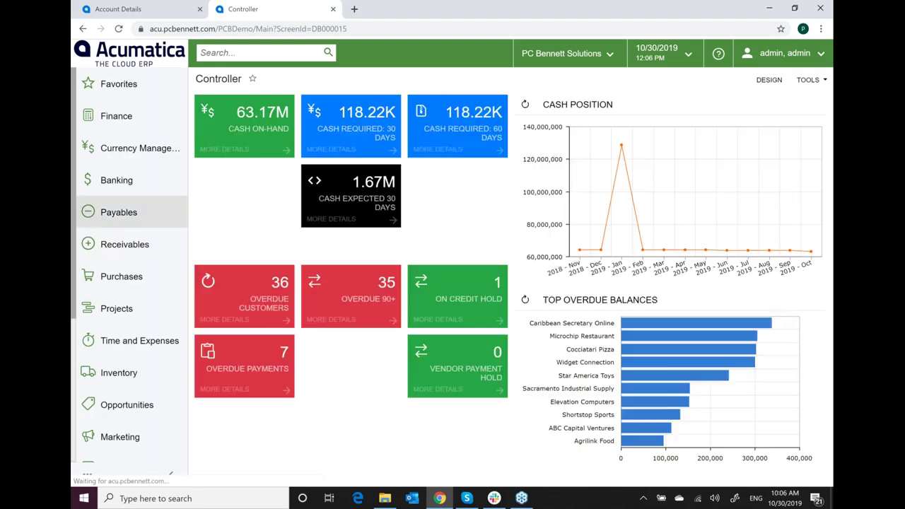
# Step: Open the Payables workspace, expand it to its full menu and look through the listed forms and reports
pyautogui.click(119, 212)
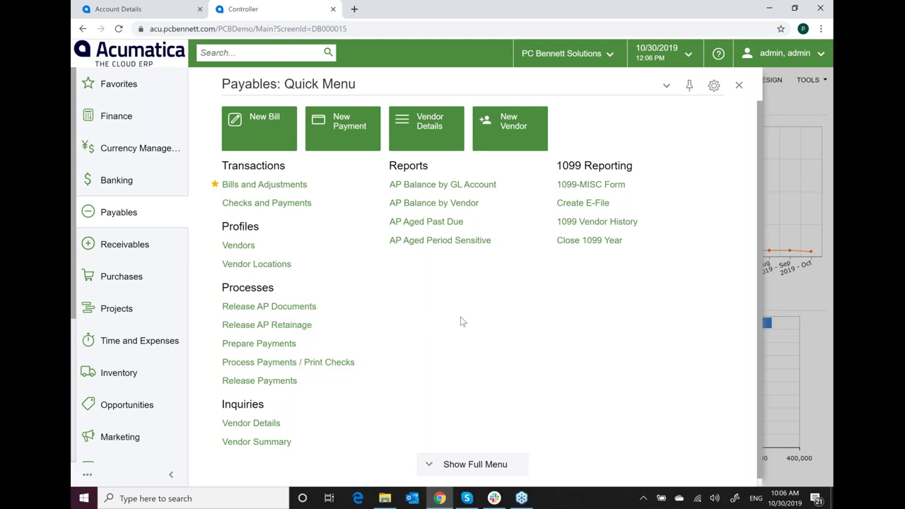
pyautogui.click(466, 465)
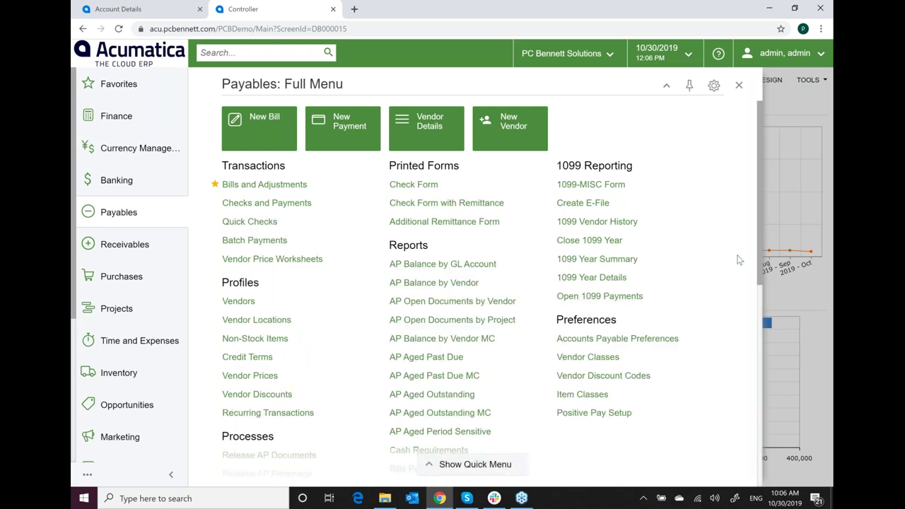
pyautogui.scroll(-6, 750, 383)
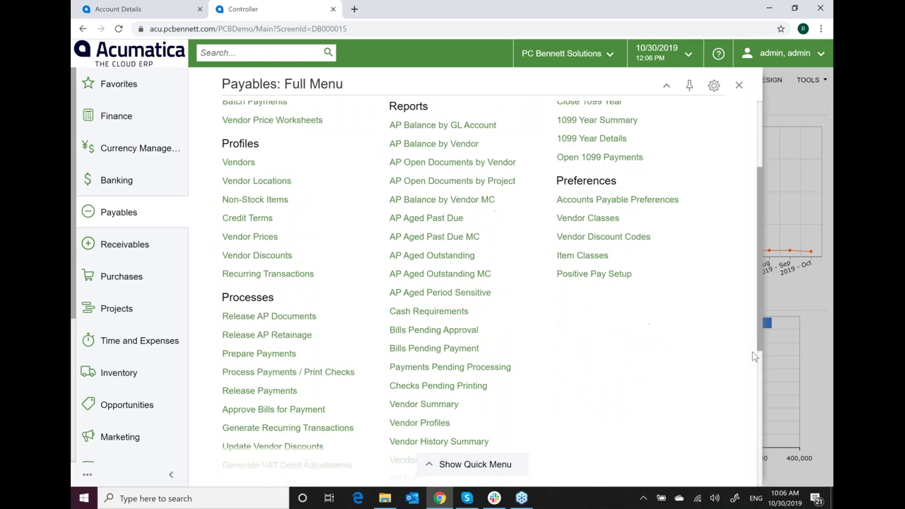
pyautogui.scroll(6, 750, 384)
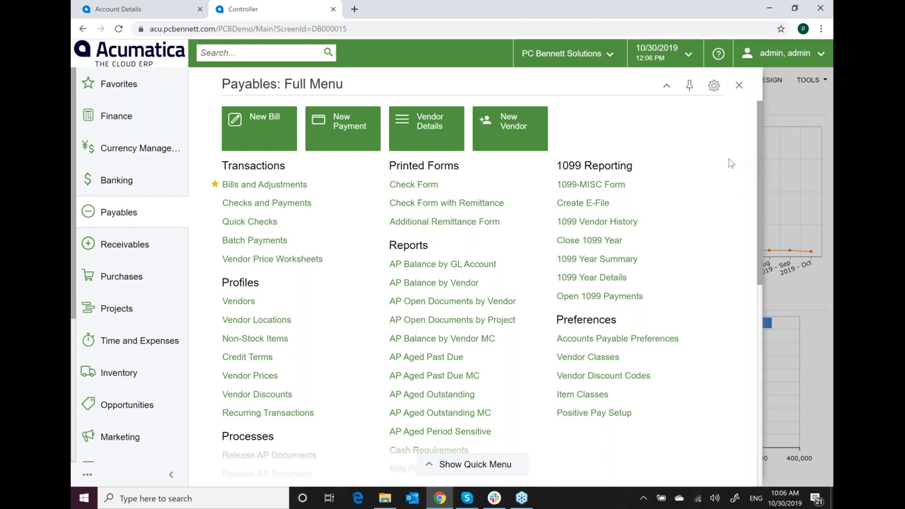
# Step: Configure the Payables quick menu to include Non-Stock Items and exit the configuration
pyautogui.click(713, 85)
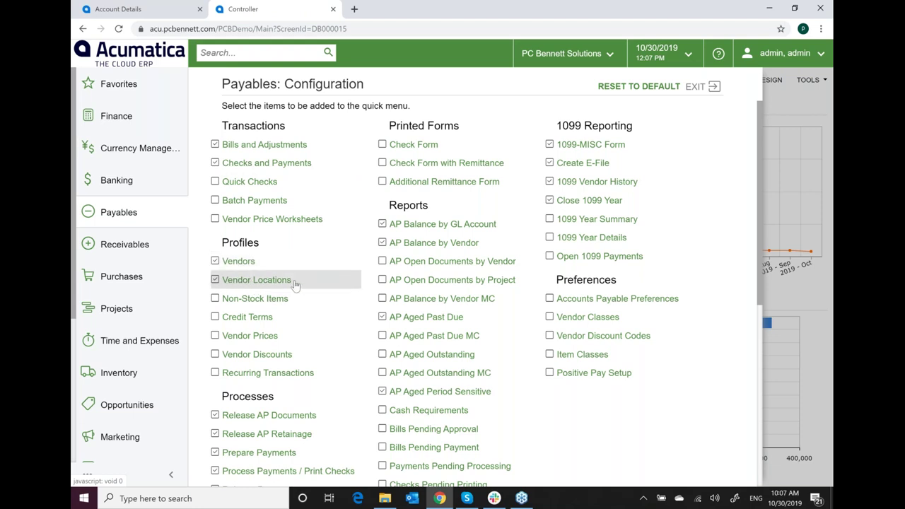
pyautogui.click(216, 299)
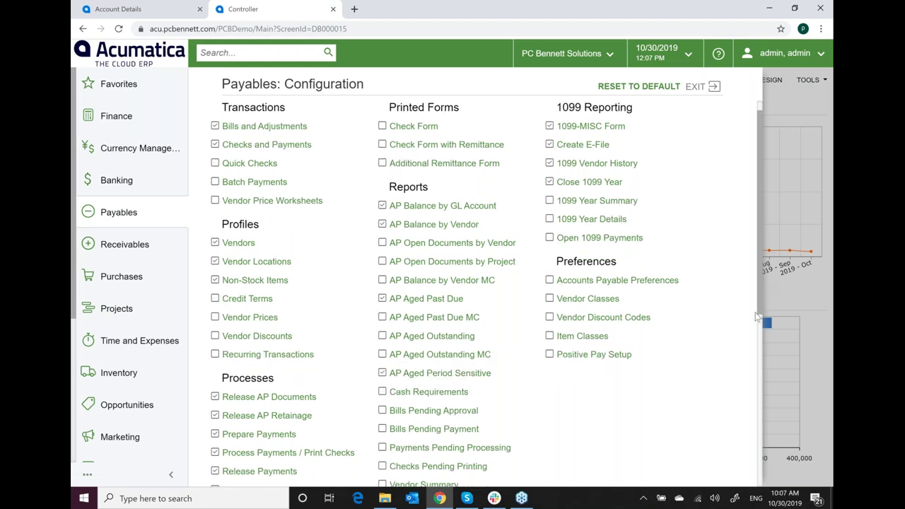
pyautogui.scroll(-4, 717, 424)
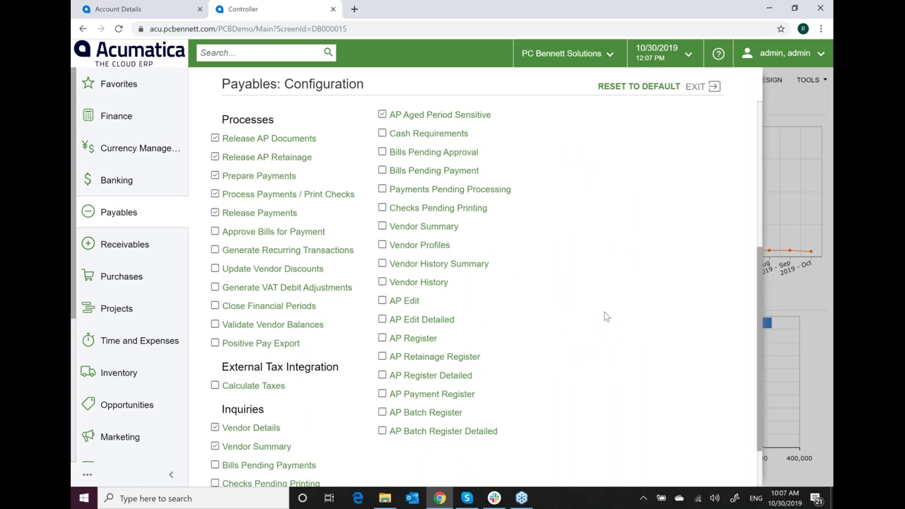
pyautogui.click(695, 88)
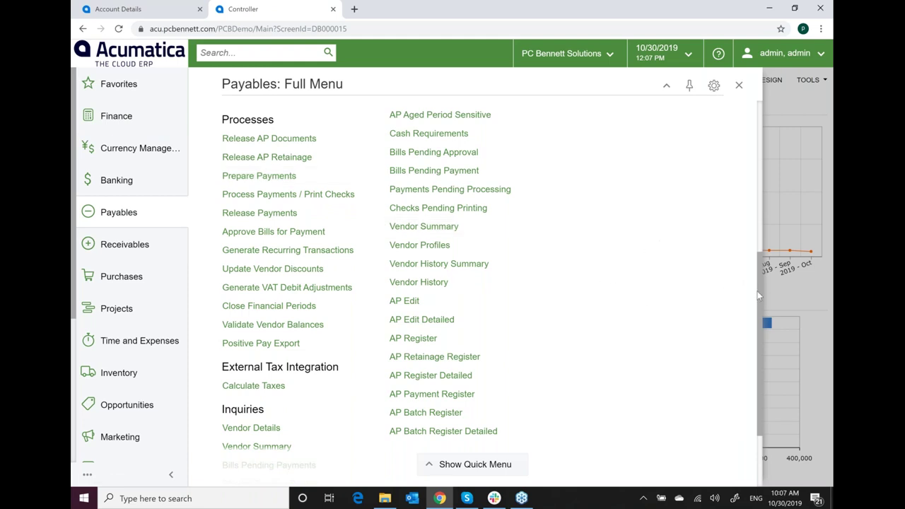
# Step: Mark the Vendor Details and Vendor Summary inquiries in the Payables full menu as favorites
pyautogui.moveTo(761, 291); pyautogui.dragTo(756, 153)
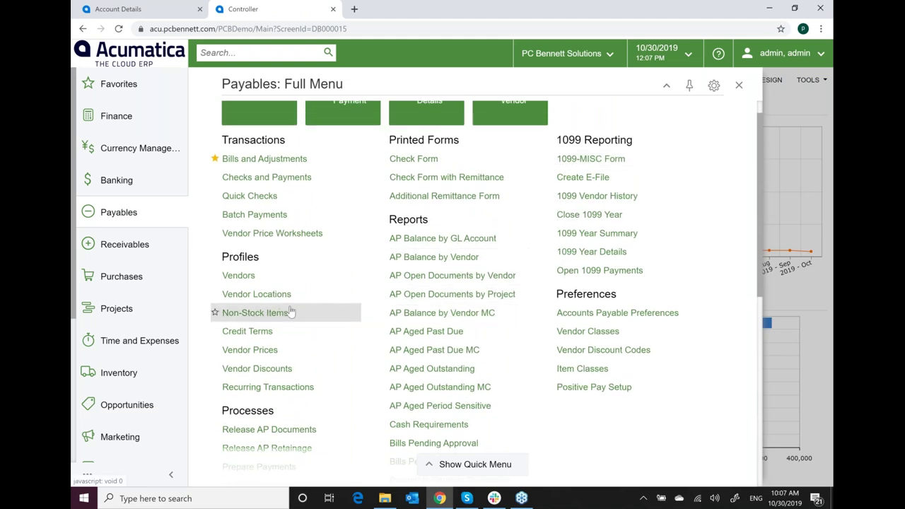
pyautogui.click(216, 160)
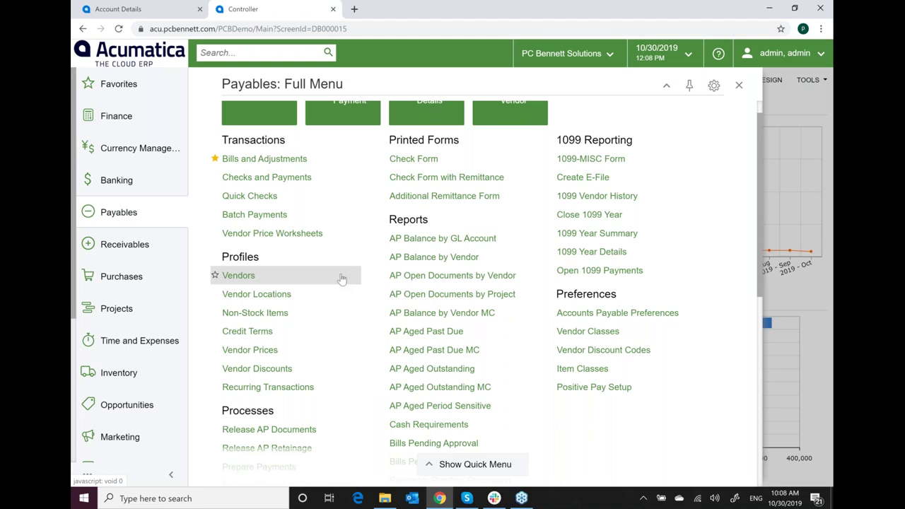
pyautogui.scroll(-5, 340, 278)
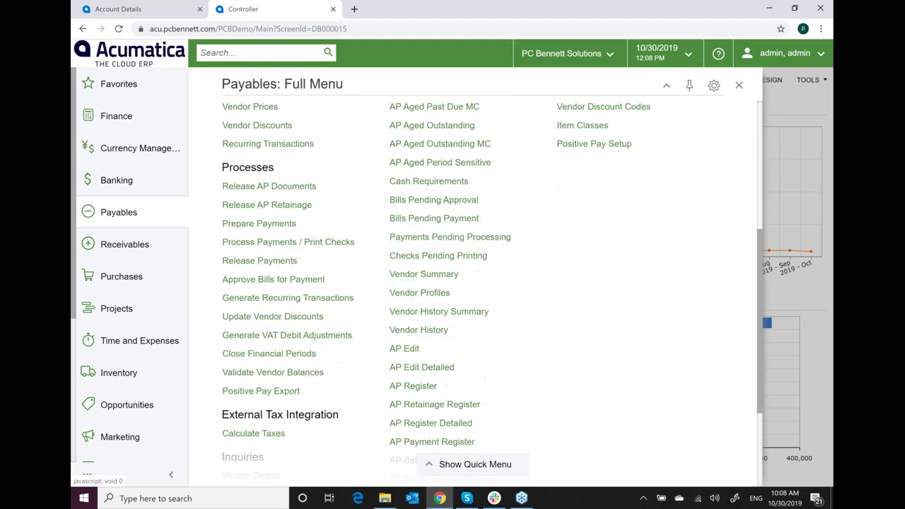
pyautogui.scroll(-1, 340, 278)
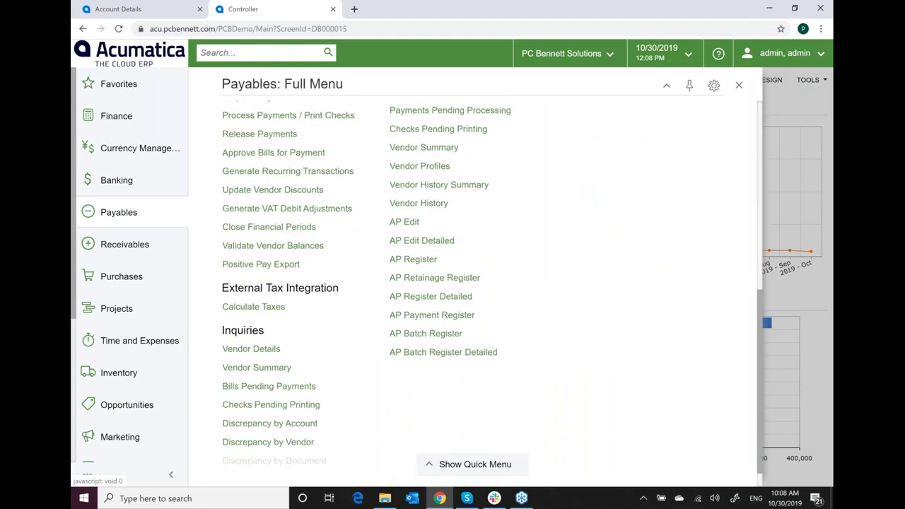
pyautogui.click(216, 349)
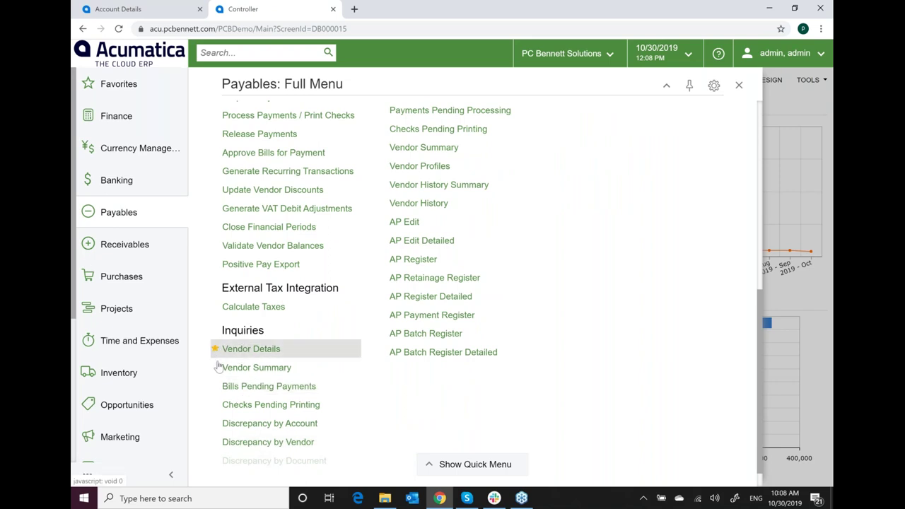
pyautogui.click(215, 368)
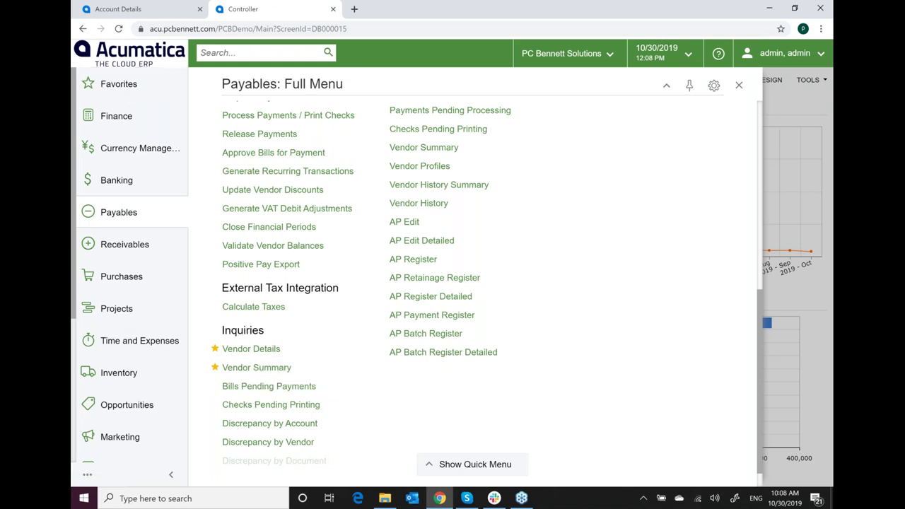
# Step: Check the Payables entries in Favorites, and compare the Payables quick menu with its full menu
pyautogui.click(112, 85)
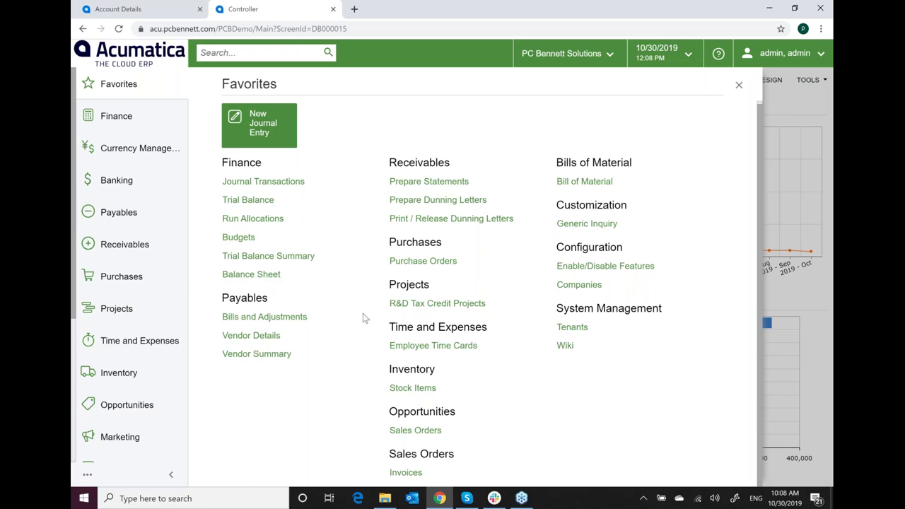
pyautogui.click(129, 221)
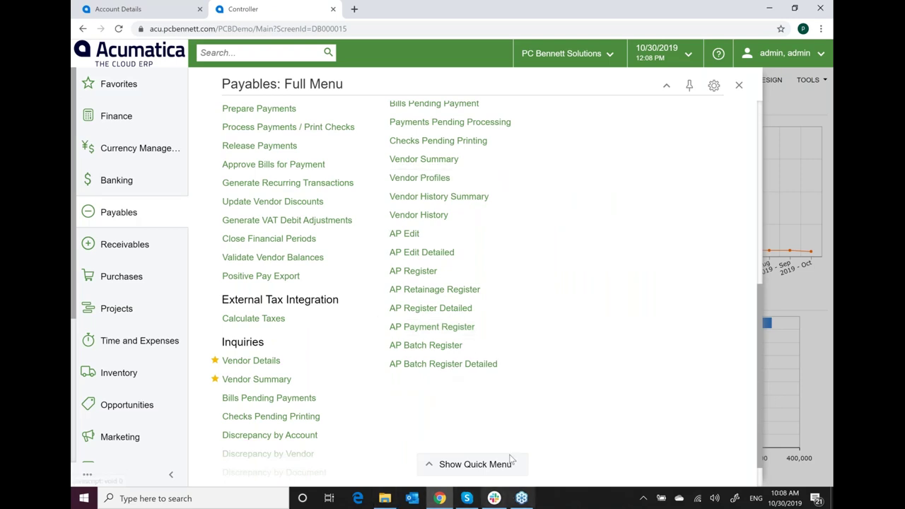
pyautogui.click(474, 465)
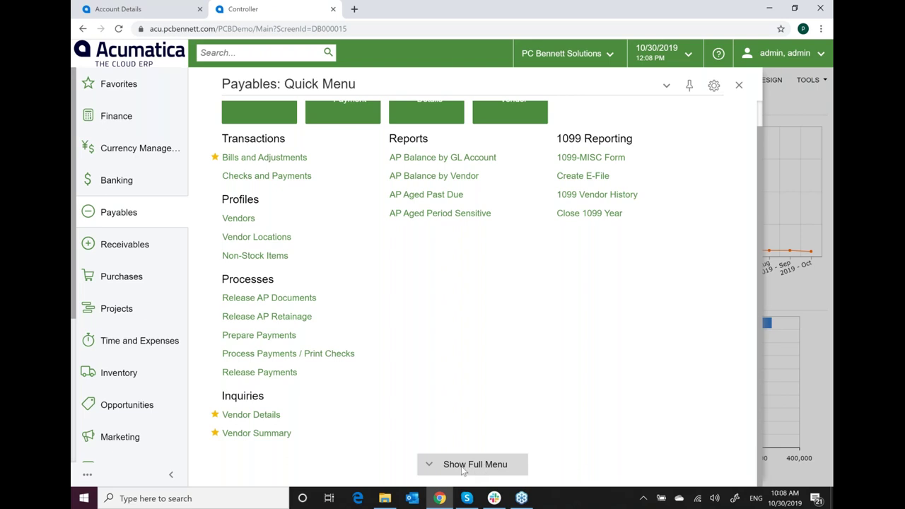
pyautogui.click(463, 466)
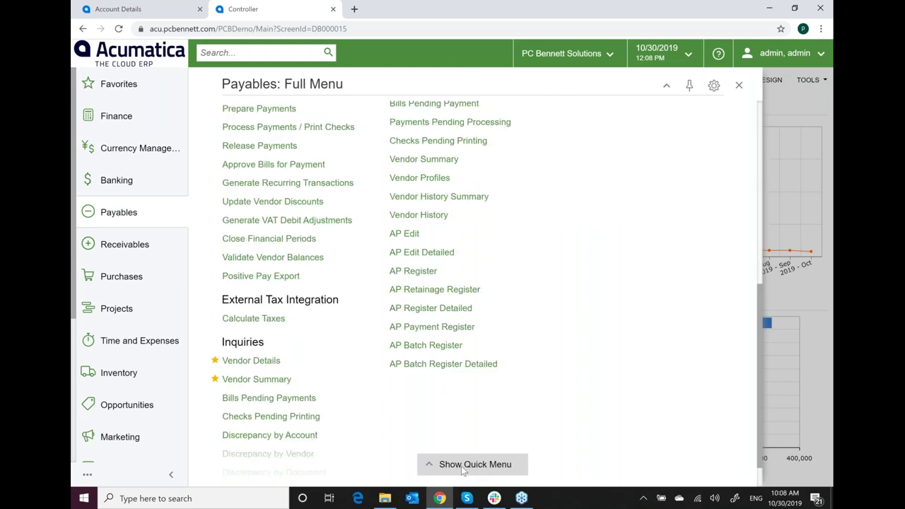
pyautogui.click(463, 467)
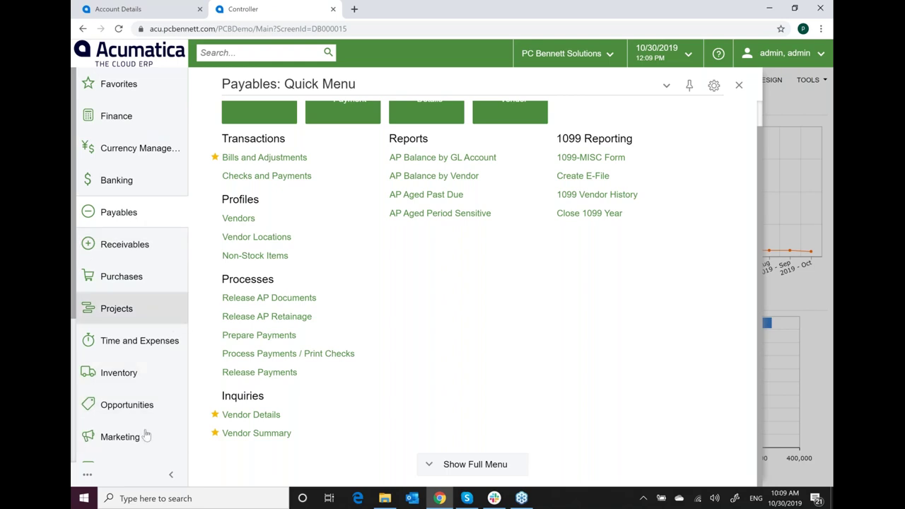
# Step: Enter menu editing mode for the workspaces
pyautogui.click(87, 477)
pyautogui.click(99, 456)
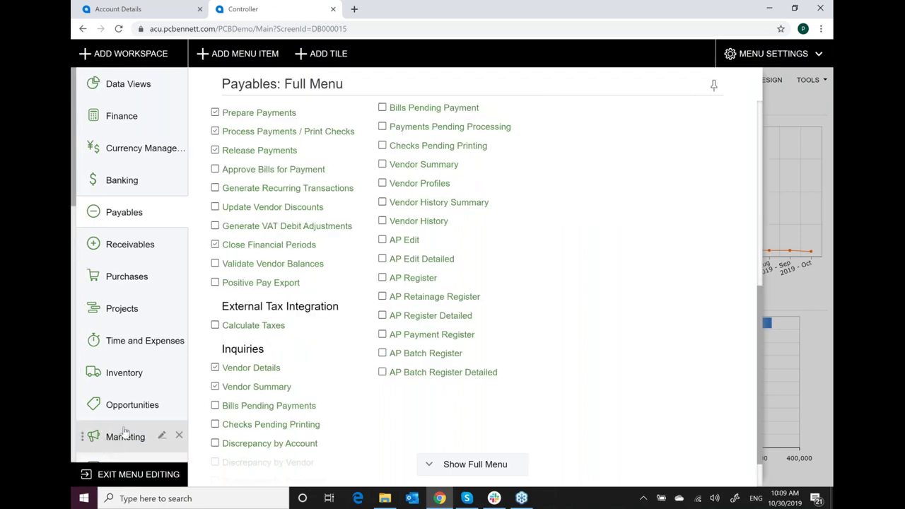
pyautogui.moveTo(177, 385)
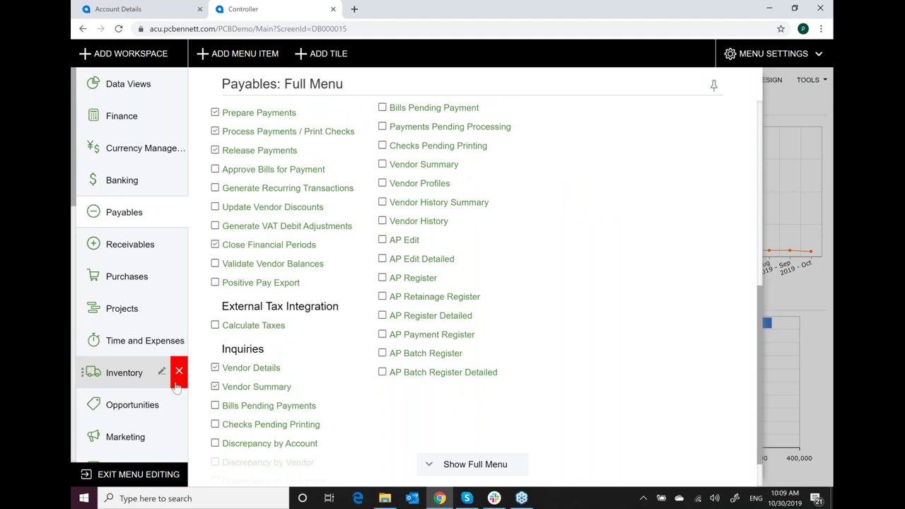
pyautogui.moveTo(177, 433)
pyautogui.click(179, 373)
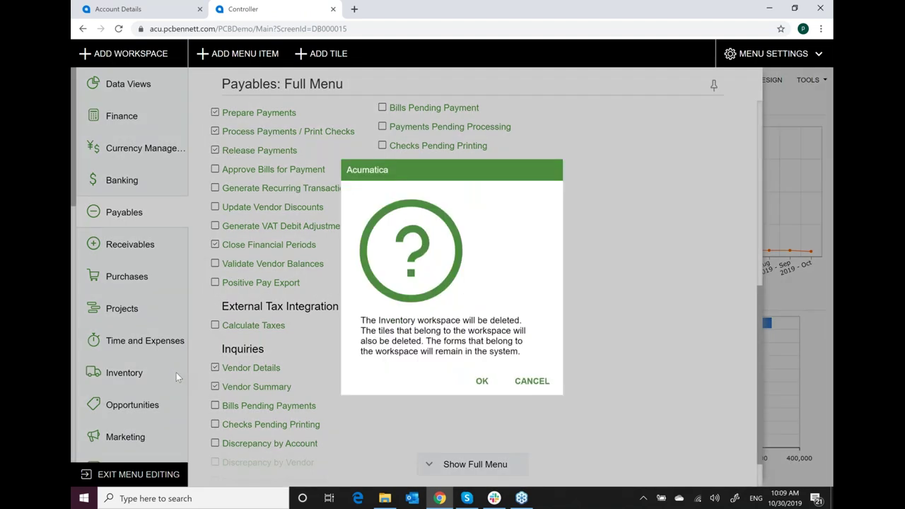
pyautogui.click(531, 381)
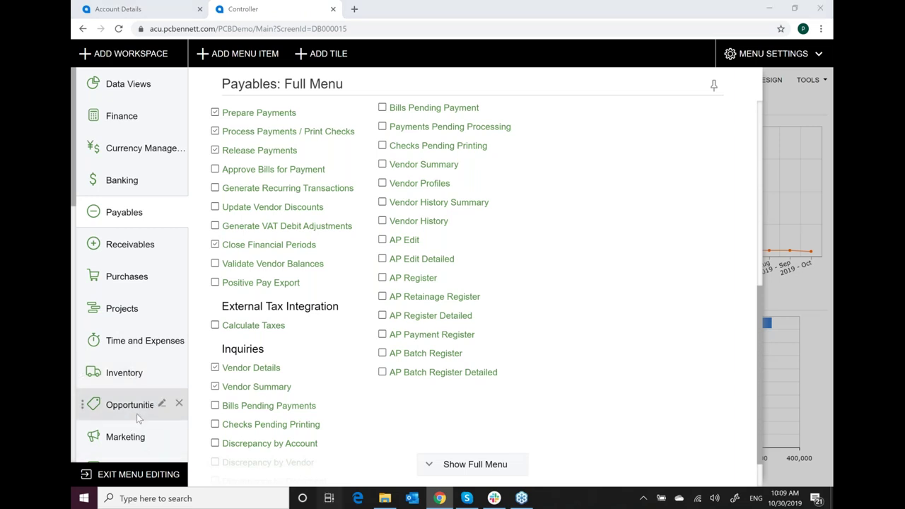
pyautogui.press('super+Tab')
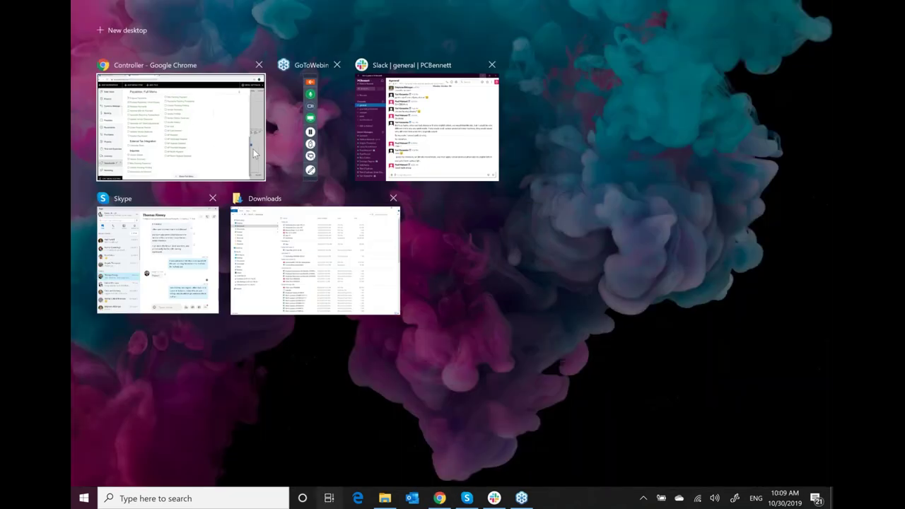
pyautogui.click(253, 154)
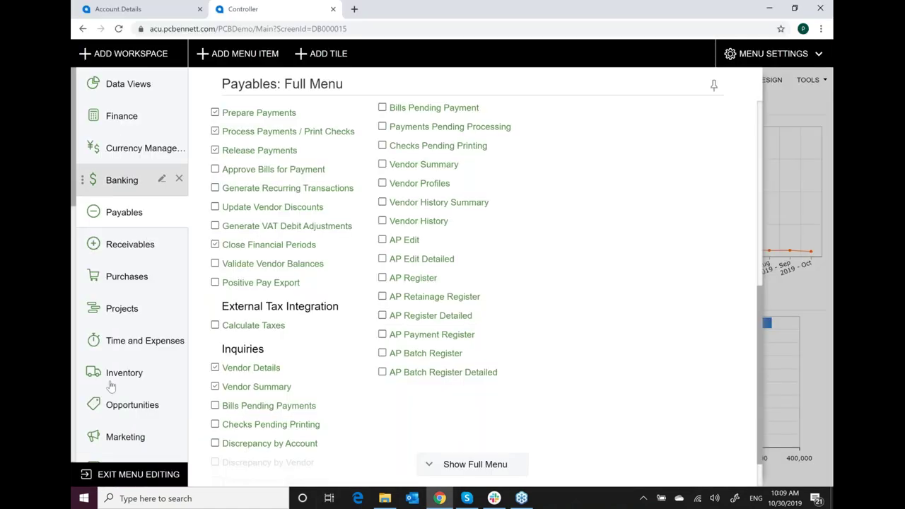
# Step: Move the Inventory workspace above Time and Expenses and Marketing above Purchases, and exit menu editing
pyautogui.moveTo(117, 376); pyautogui.dragTo(118, 328)
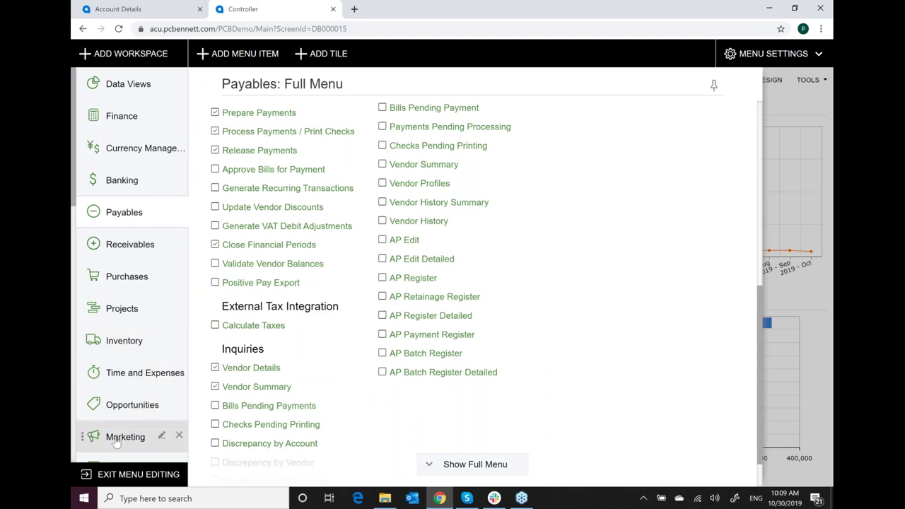
pyautogui.moveTo(115, 444); pyautogui.dragTo(119, 260)
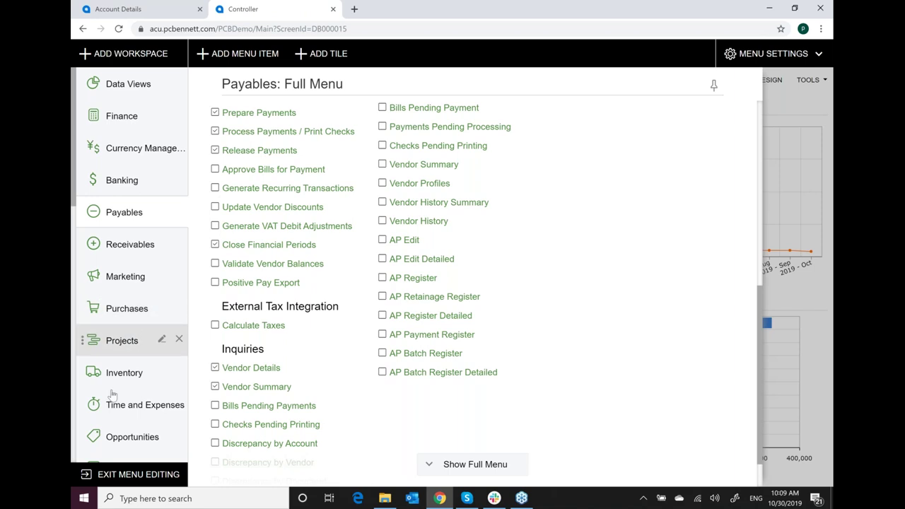
pyautogui.click(127, 475)
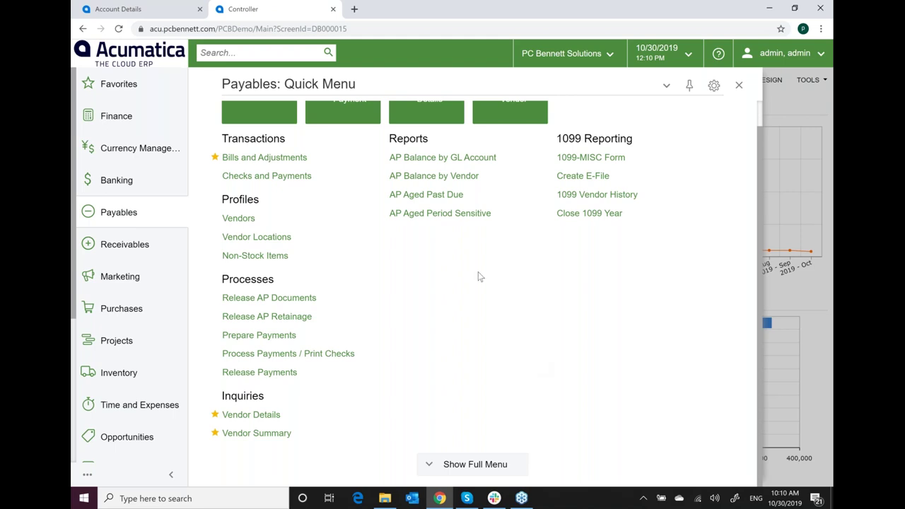
# Step: Return to the Controller home dashboard and search the menu items for "bi"
pyautogui.click(258, 49)
pyautogui.click(140, 55)
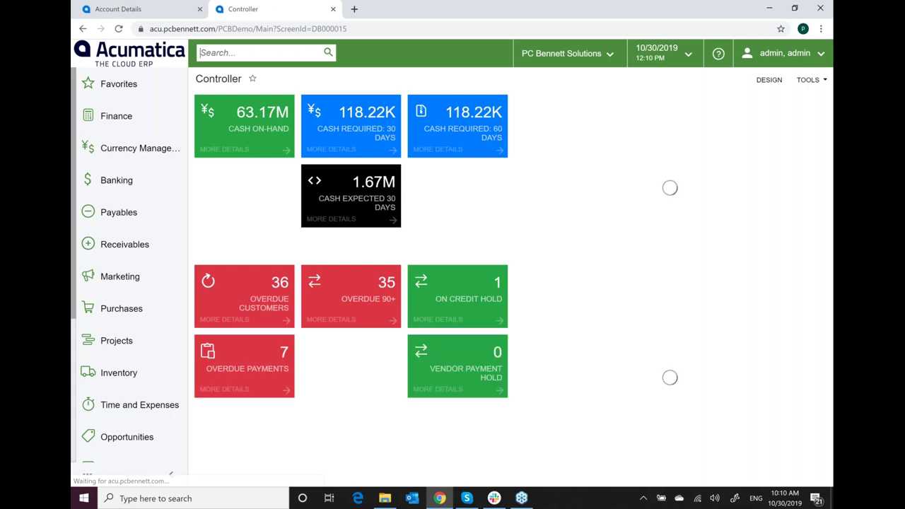
pyautogui.write('bi')
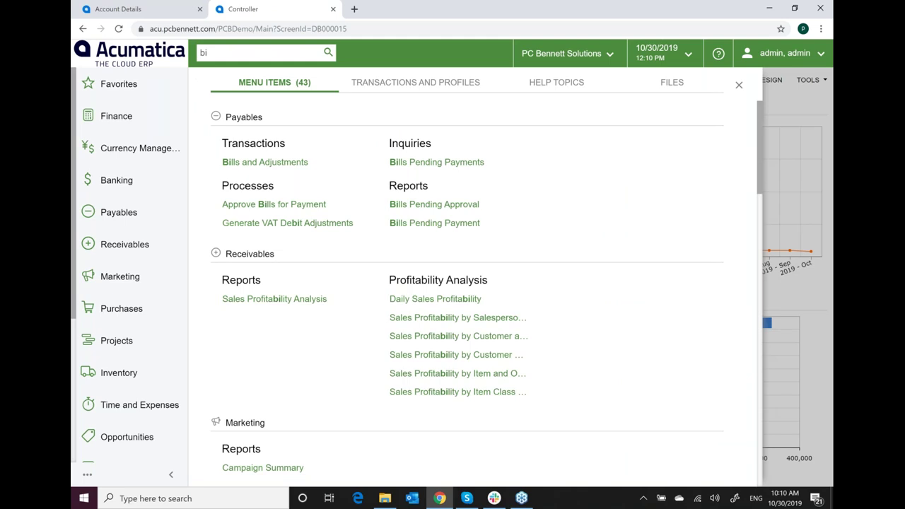
# Step: Search for "bills" and review its matches among menu items, transactions and profiles, help topics and files
pyautogui.write('ll')
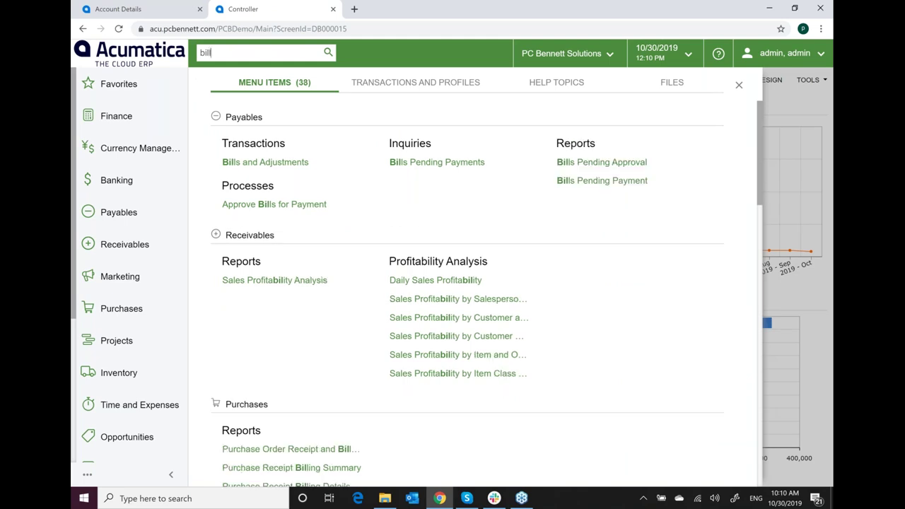
pyautogui.write('s')
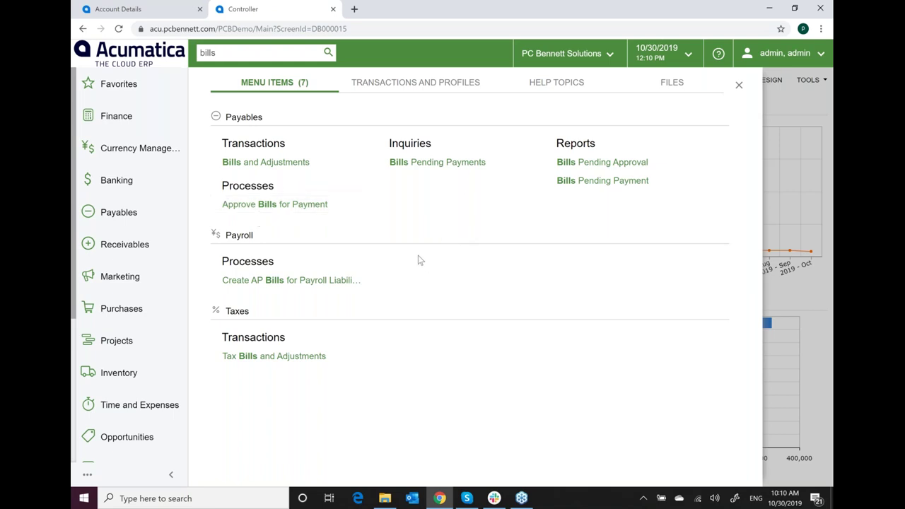
pyautogui.click(413, 88)
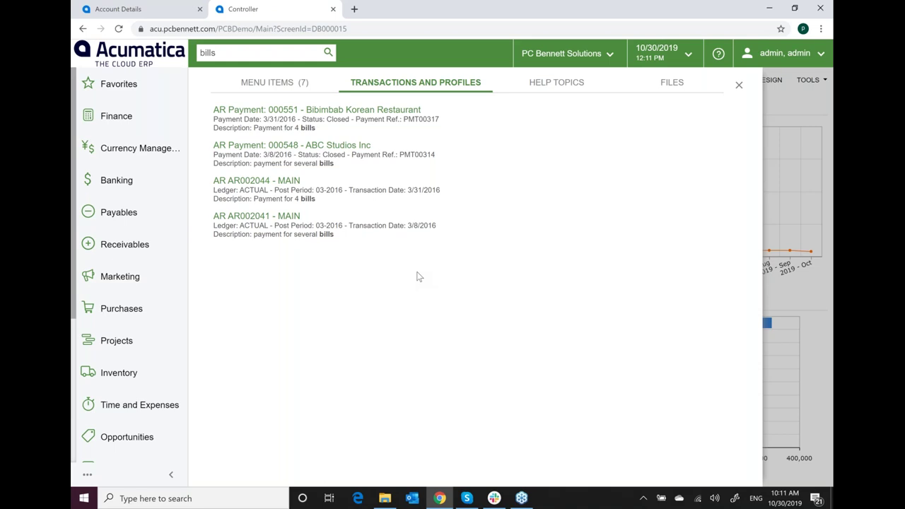
pyautogui.click(571, 88)
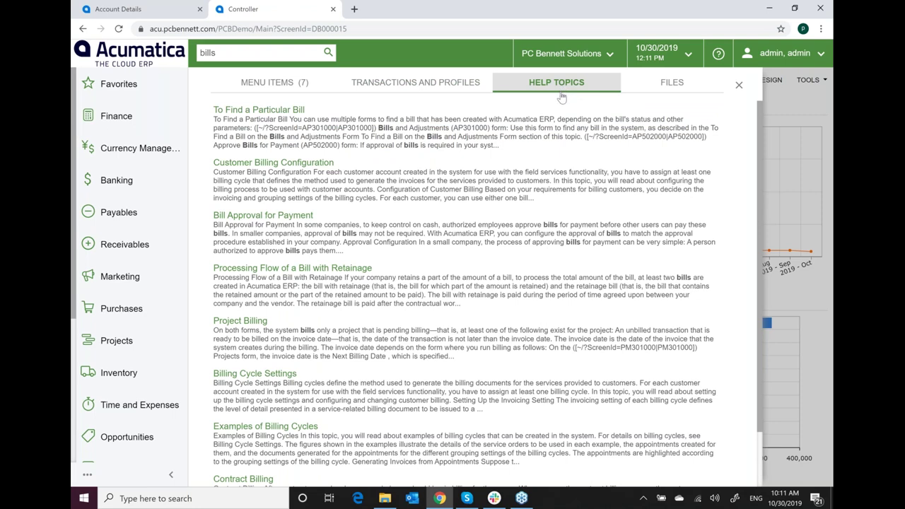
pyautogui.click(675, 85)
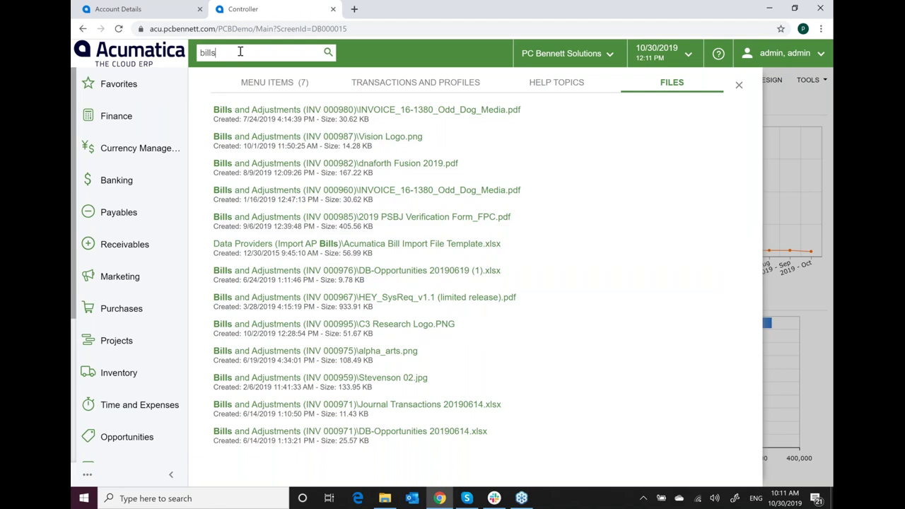
# Step: Search for the contact's phone number among the files and among the transactions and profiles
pyautogui.press('BackSpace')
pyautogui.press('BackSpace')
pyautogui.click(241, 52)
pyautogui.write('868-7171')
pyautogui.press('Return')
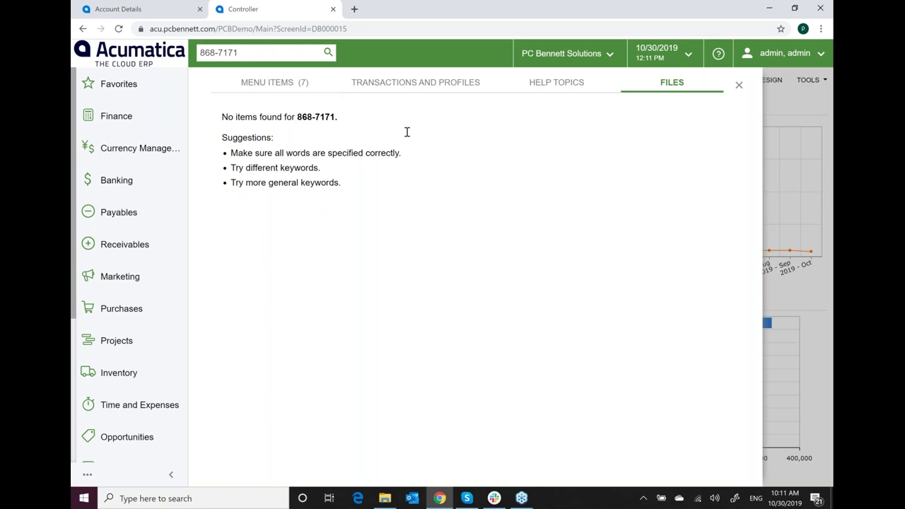
pyautogui.click(432, 86)
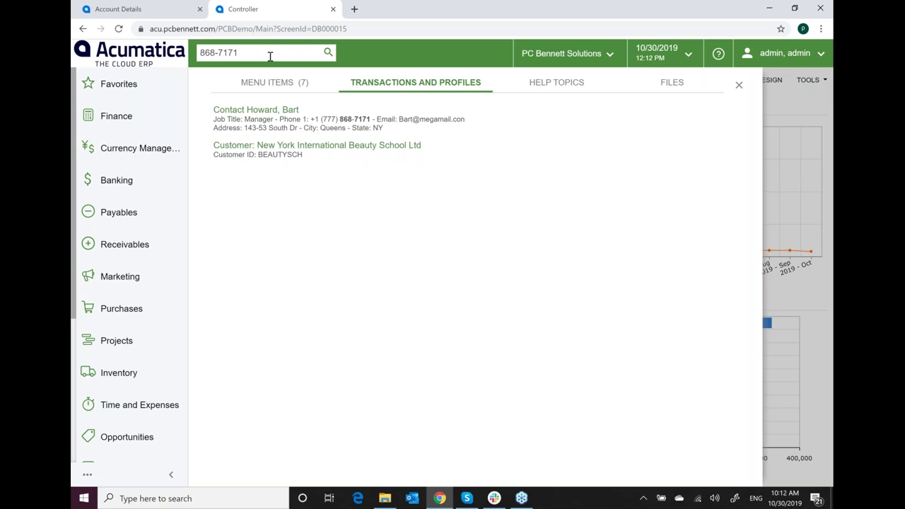
# Step: Search the transactions and profiles for "bar"
pyautogui.moveTo(270, 55); pyautogui.dragTo(160, 62)
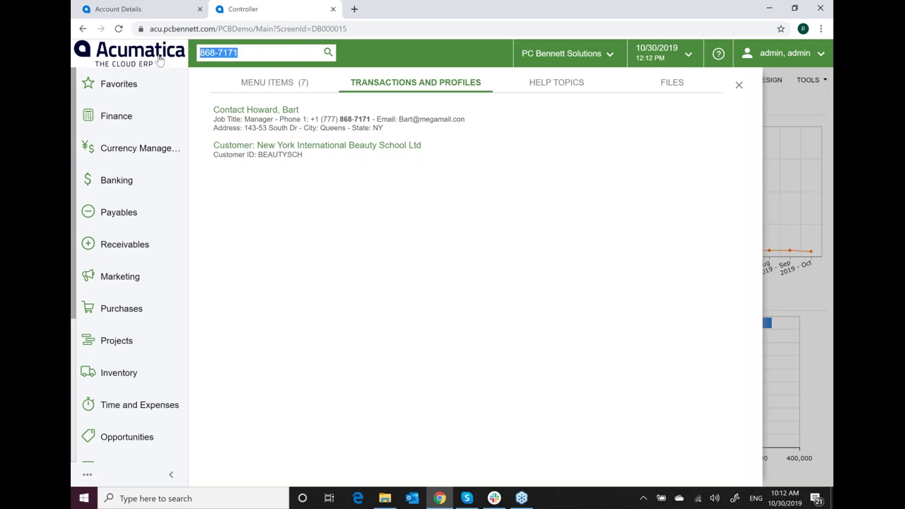
pyautogui.press('BackSpace')
pyautogui.write('bar')
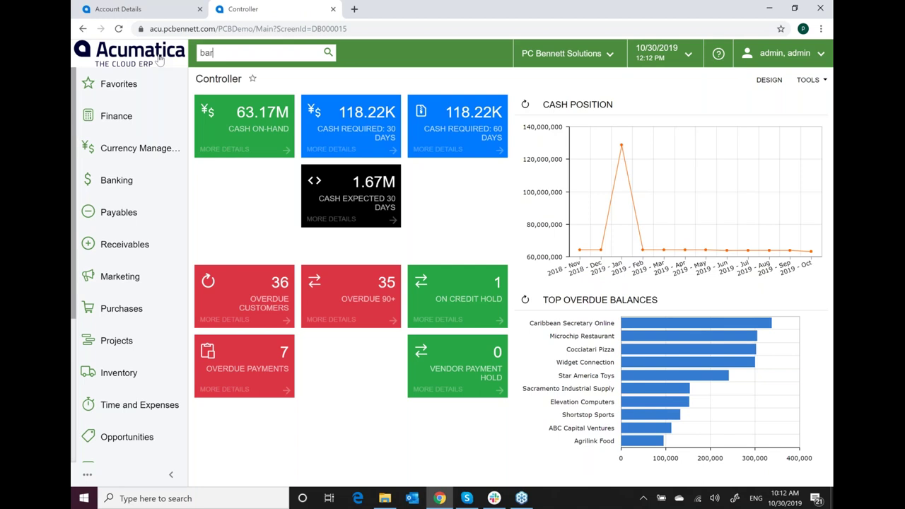
pyautogui.press('Return')
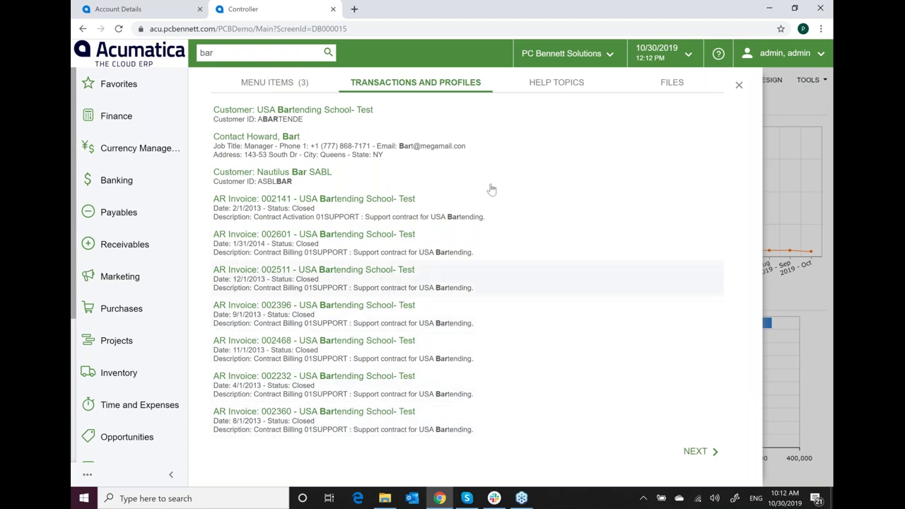
# Step: Search for "purchase" and review the matching menu items and help topics
pyautogui.moveTo(257, 53); pyautogui.dragTo(153, 65)
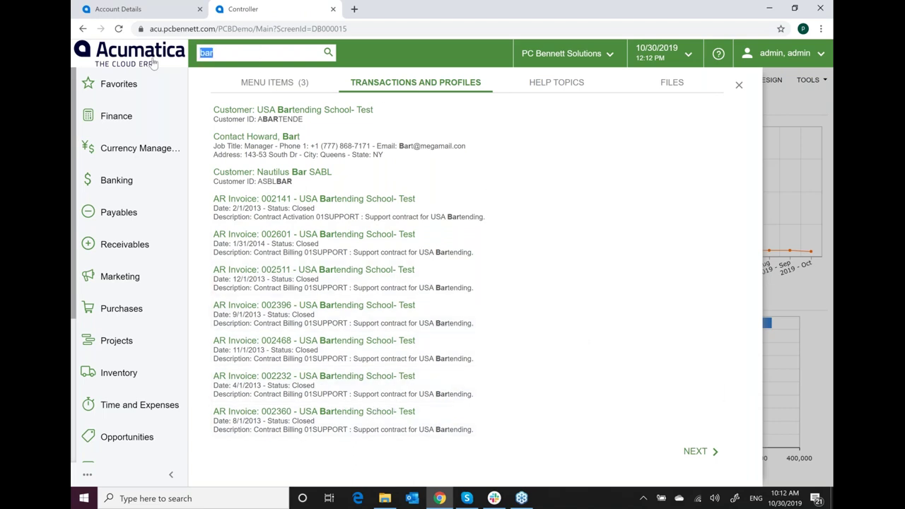
pyautogui.press('BackSpace')
pyautogui.write('pur')
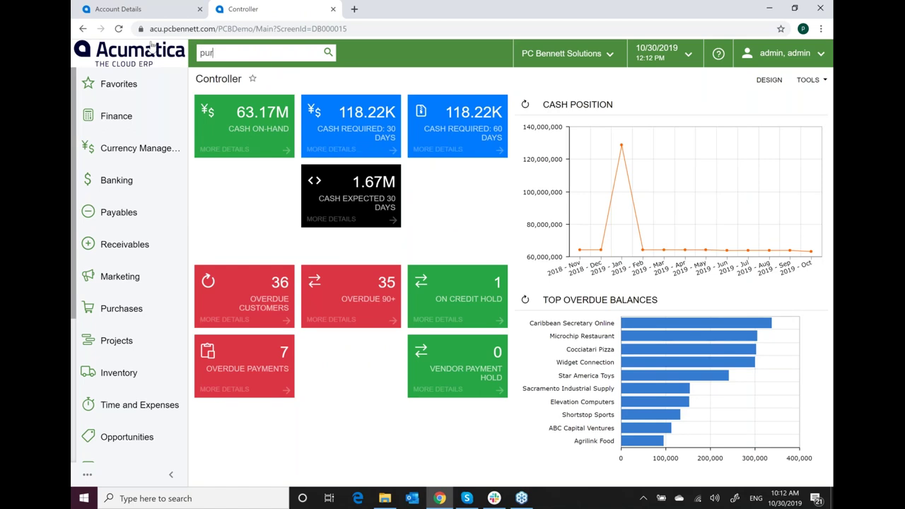
pyautogui.write('chase')
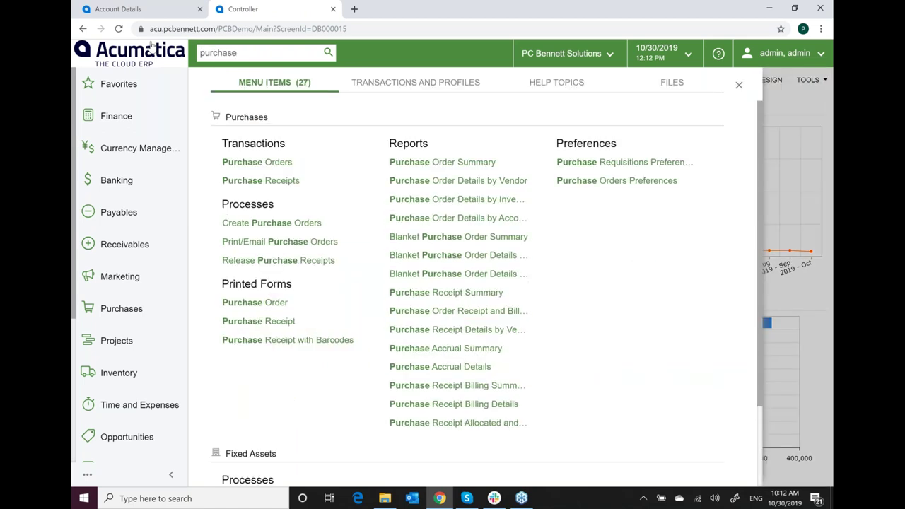
pyautogui.click(557, 82)
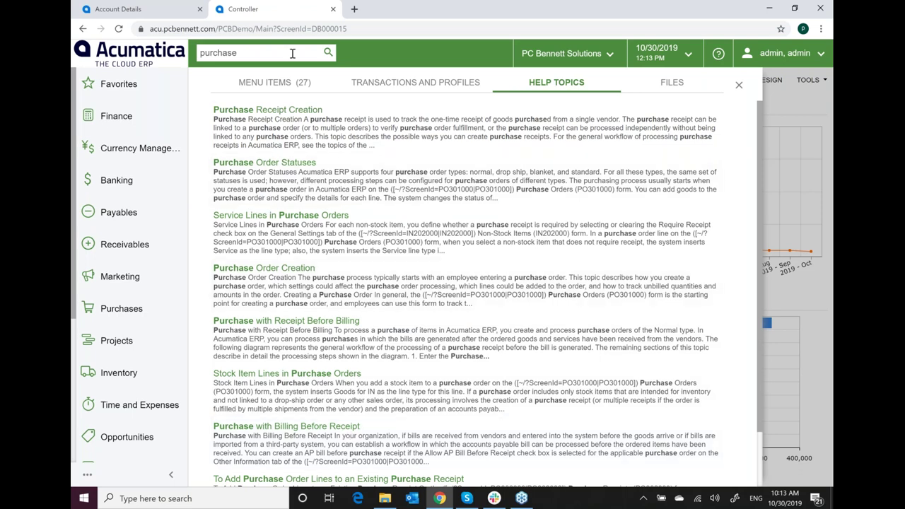
# Step: Search for "lego" and review the matching transactions and profiles as well as the files
pyautogui.moveTo(276, 54); pyautogui.dragTo(174, 65)
pyautogui.press('BackSpace')
pyautogui.write('lego')
pyautogui.press('Return')
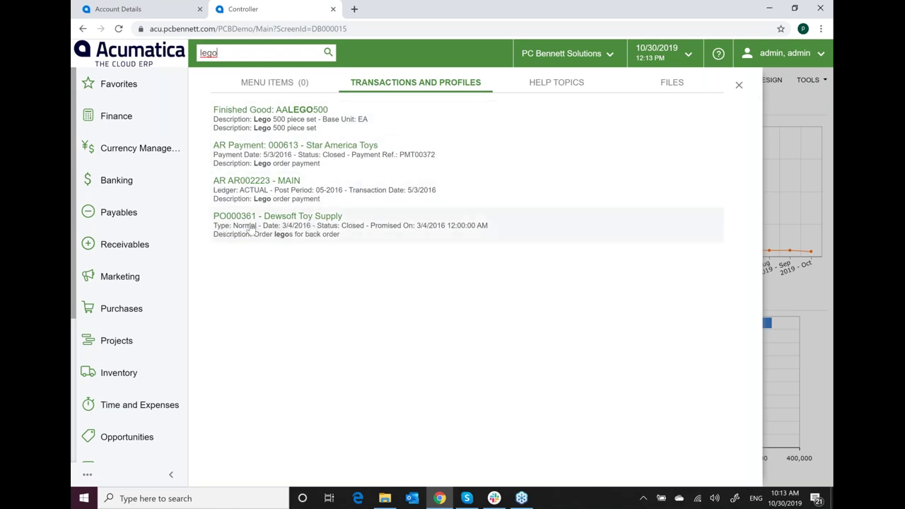
pyautogui.click(670, 85)
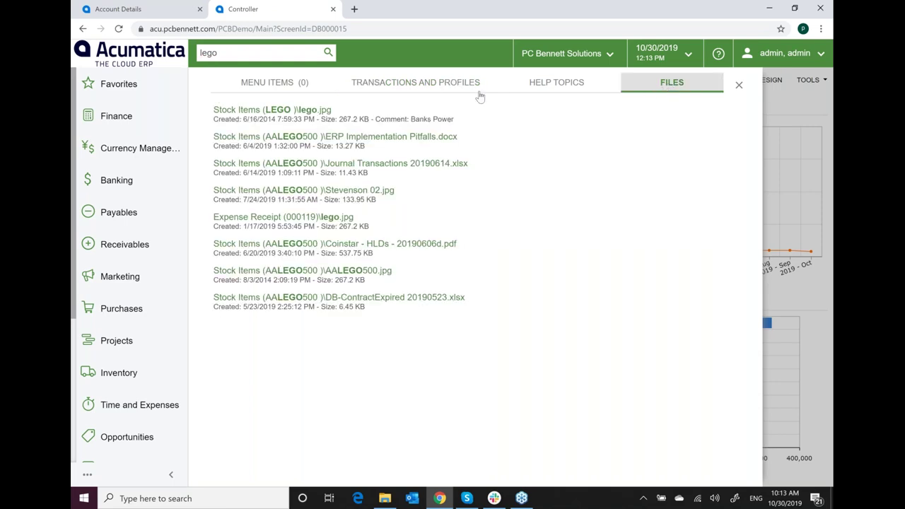
# Step: Open the lego.jpg file attached to the LEGO stock item, view its selected version as an image, and close the image
pyautogui.click(250, 120)
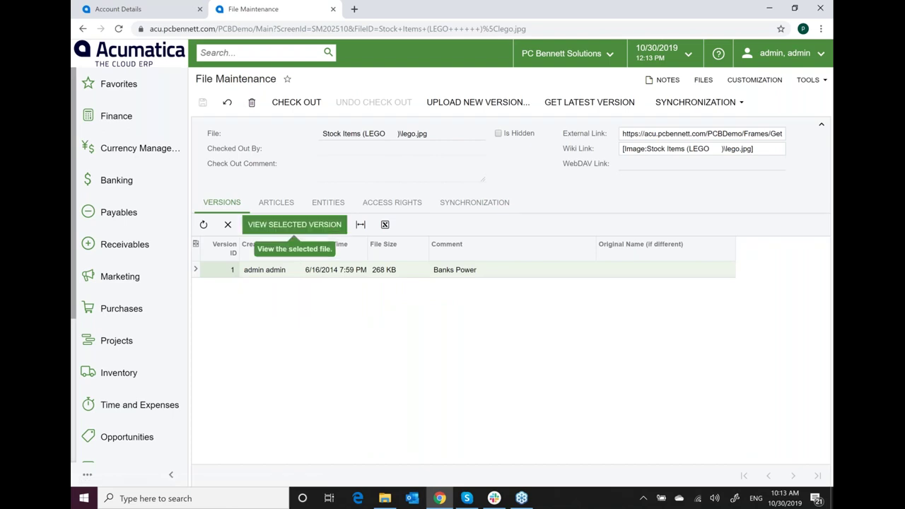
pyautogui.click(294, 224)
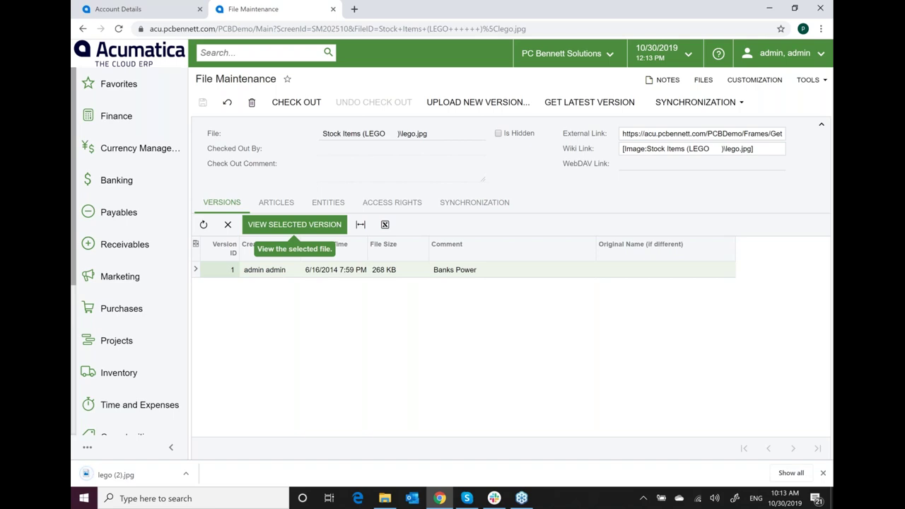
pyautogui.click(141, 480)
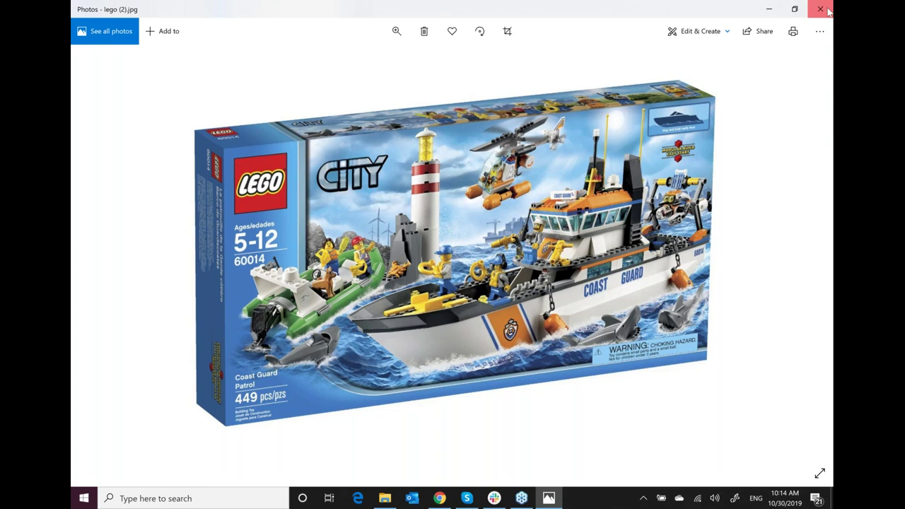
pyautogui.click(820, 9)
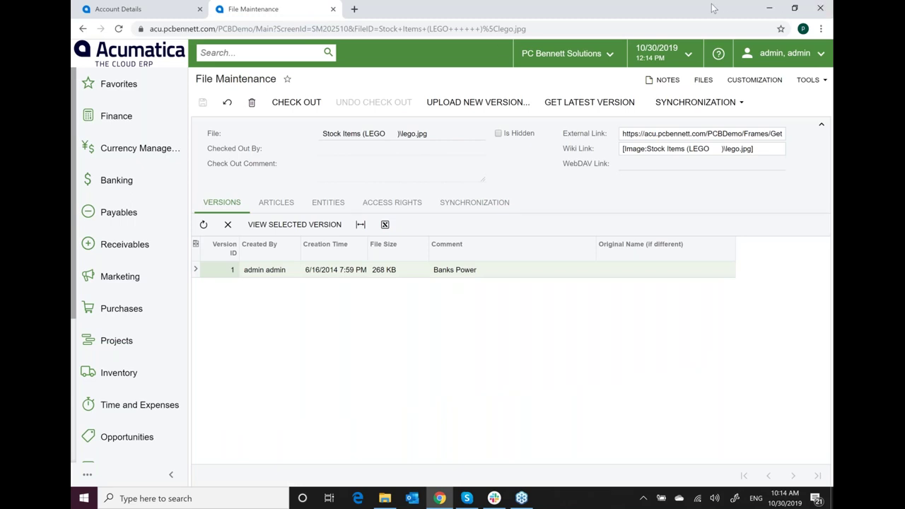
# Step: Search for "sales order" and open the Sales Orders list belonging to the Opportunities workspace
pyautogui.click(294, 52)
pyautogui.write('sales order')
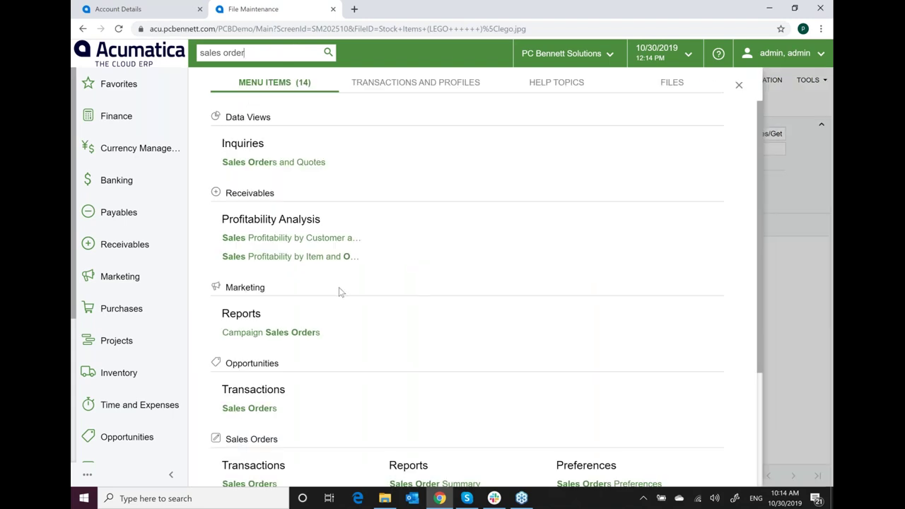
pyautogui.click(248, 407)
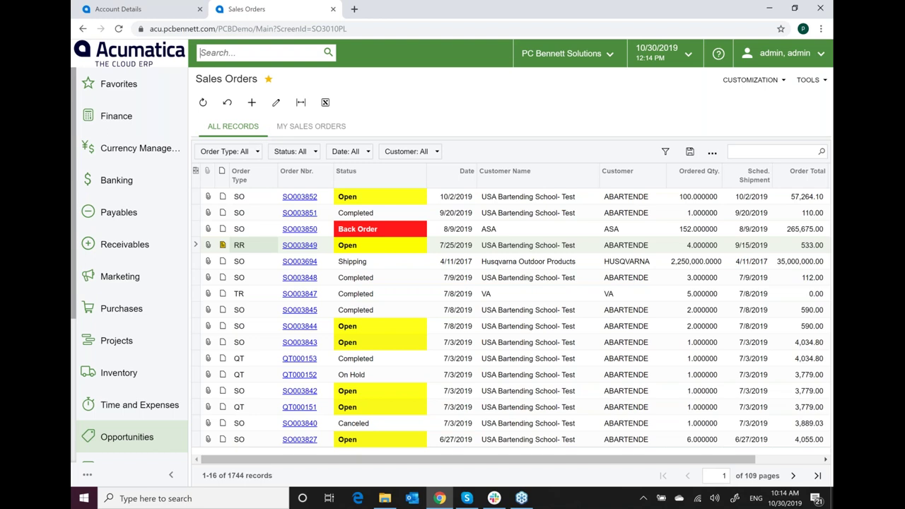
# Step: Open the Checks and Payments list of the Payables workspace, and go back to the Sales Orders list
pyautogui.click(129, 216)
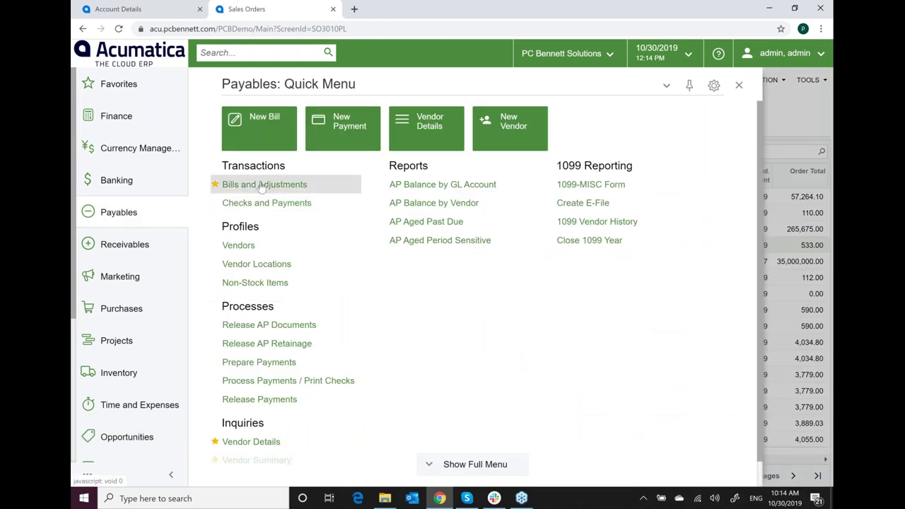
pyautogui.click(266, 203)
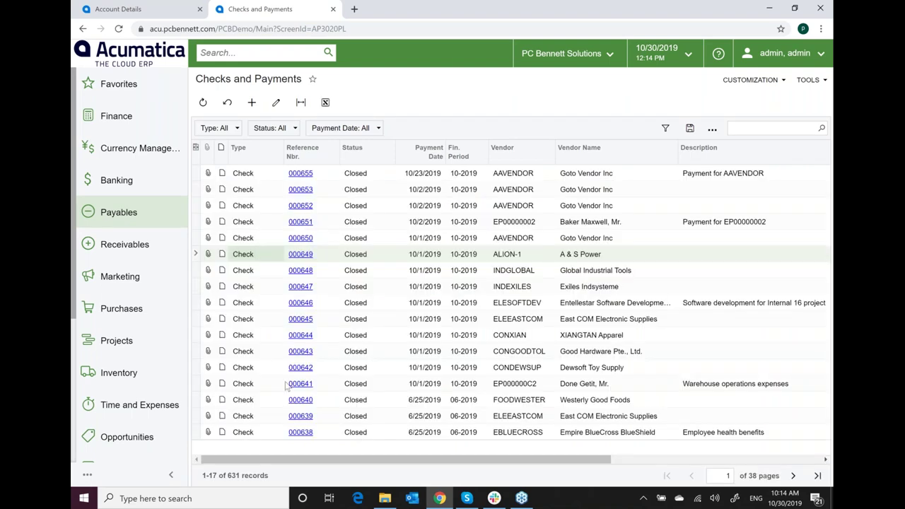
pyautogui.click(83, 29)
pyautogui.click(83, 30)
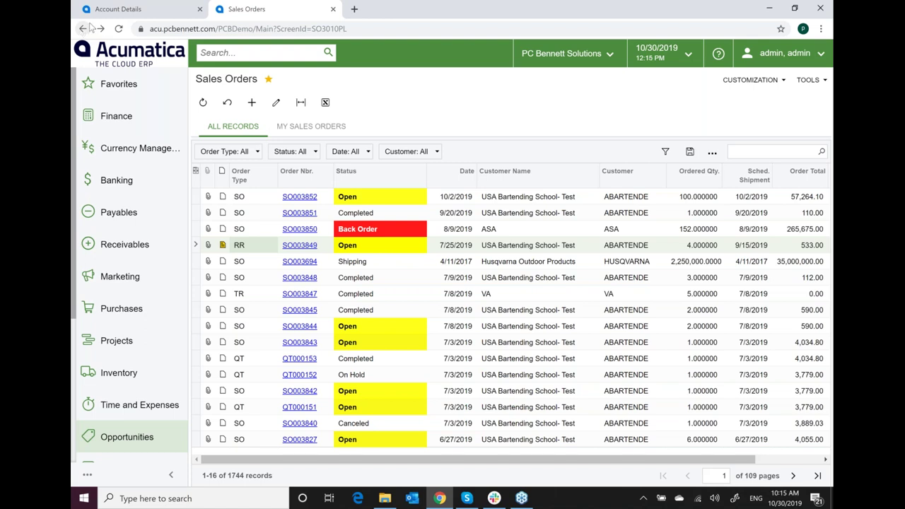
# Step: Filter the Sales Orders list with a custom condition where Status equals Open, and apply it
pyautogui.click(665, 152)
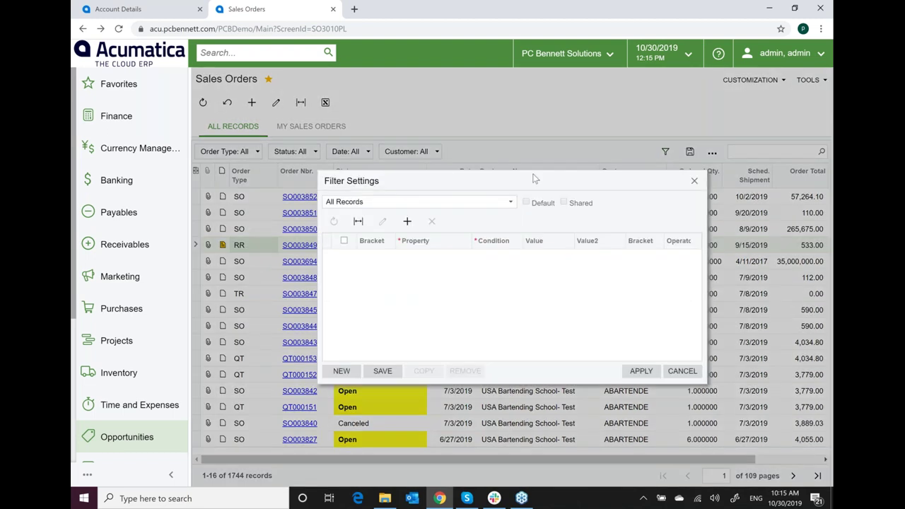
pyautogui.moveTo(489, 180); pyautogui.dragTo(612, 185)
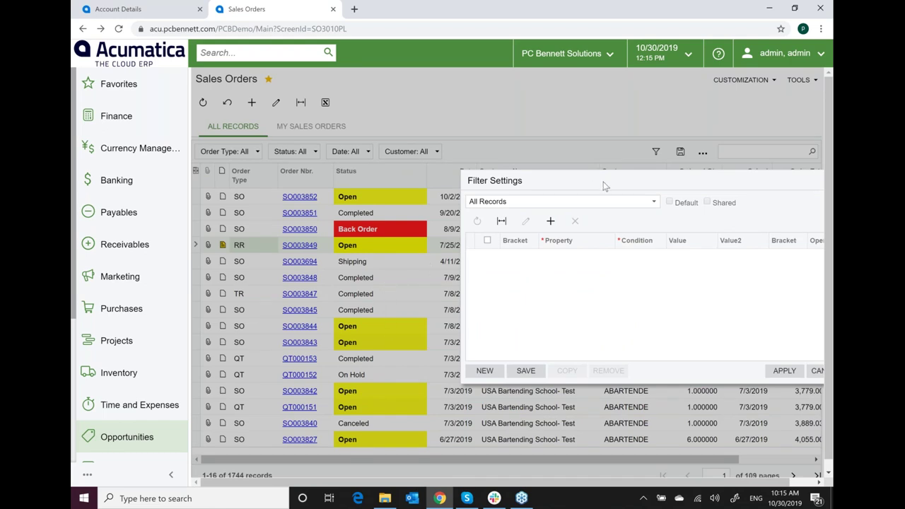
pyautogui.moveTo(604, 185); pyautogui.dragTo(422, 164)
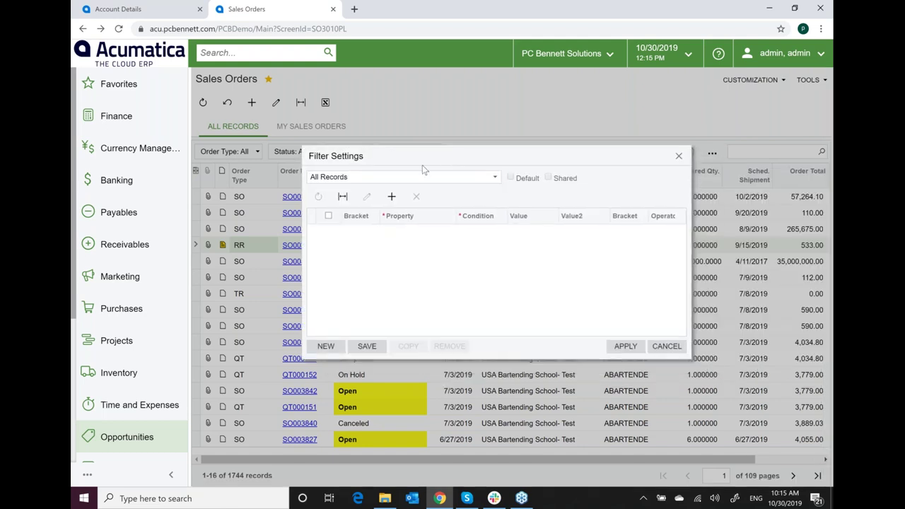
pyautogui.click(390, 198)
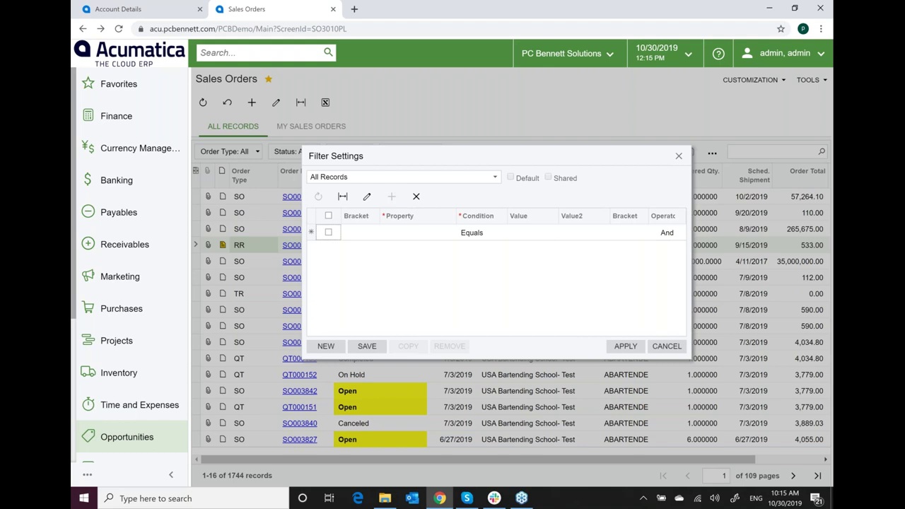
pyautogui.click(424, 235)
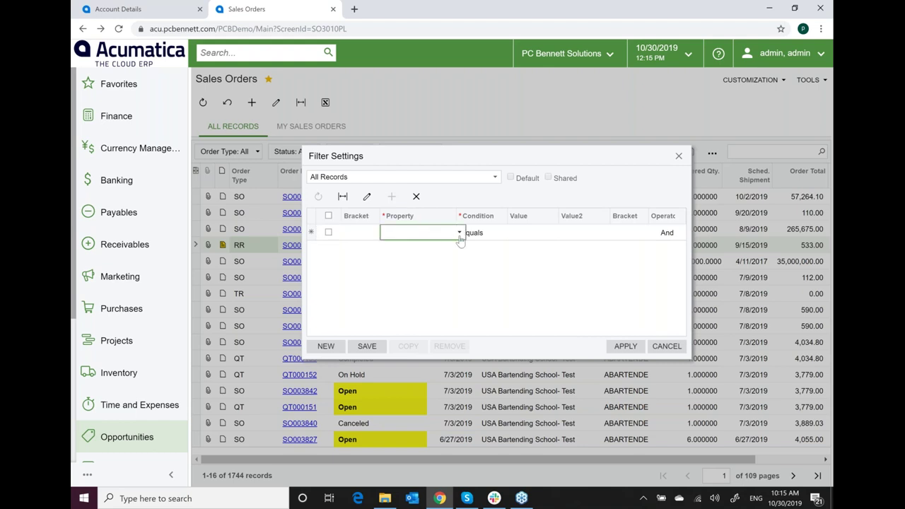
pyautogui.click(459, 233)
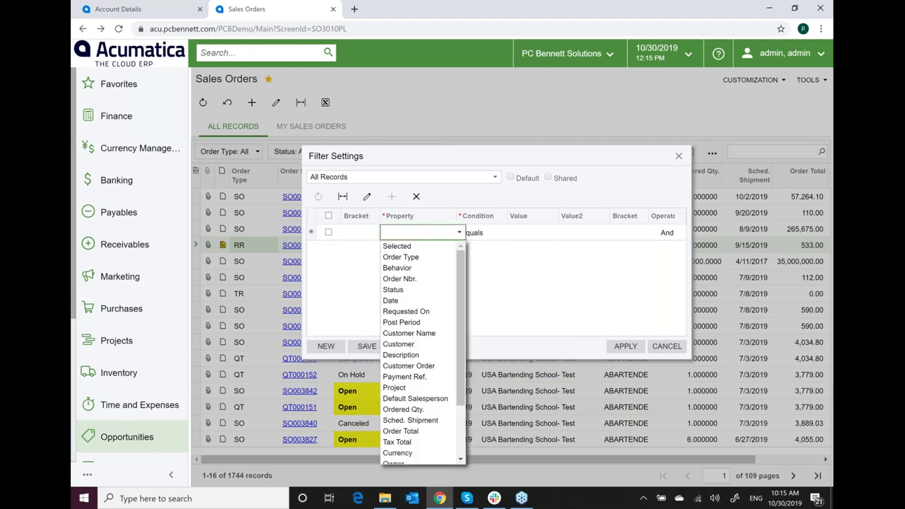
pyautogui.click(409, 289)
pyautogui.click(537, 233)
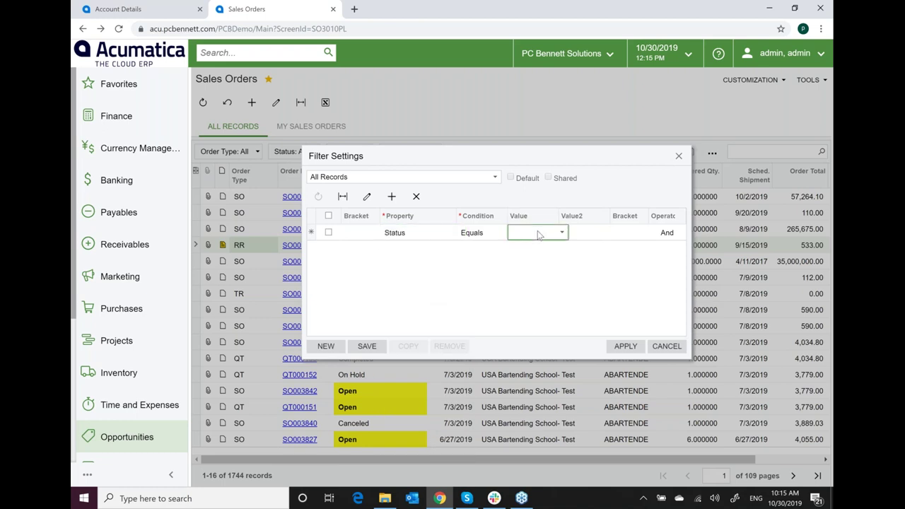
pyautogui.click(561, 232)
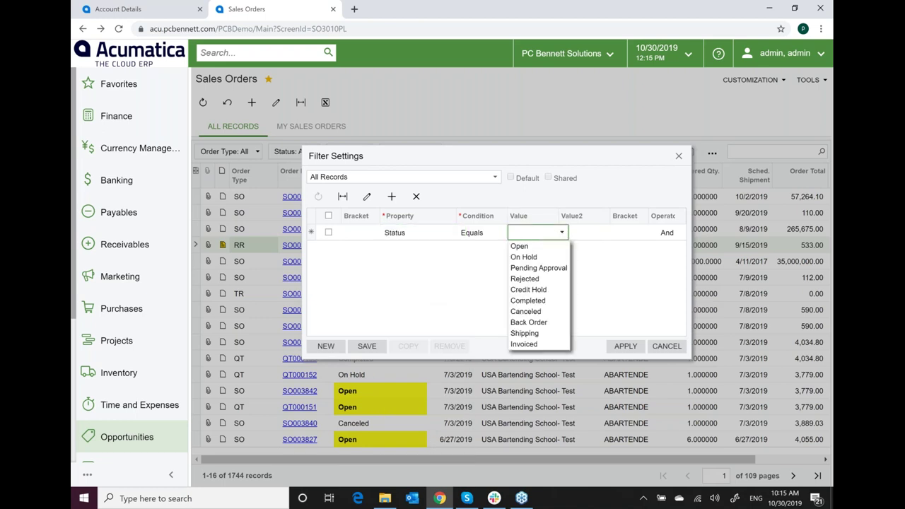
pyautogui.click(556, 247)
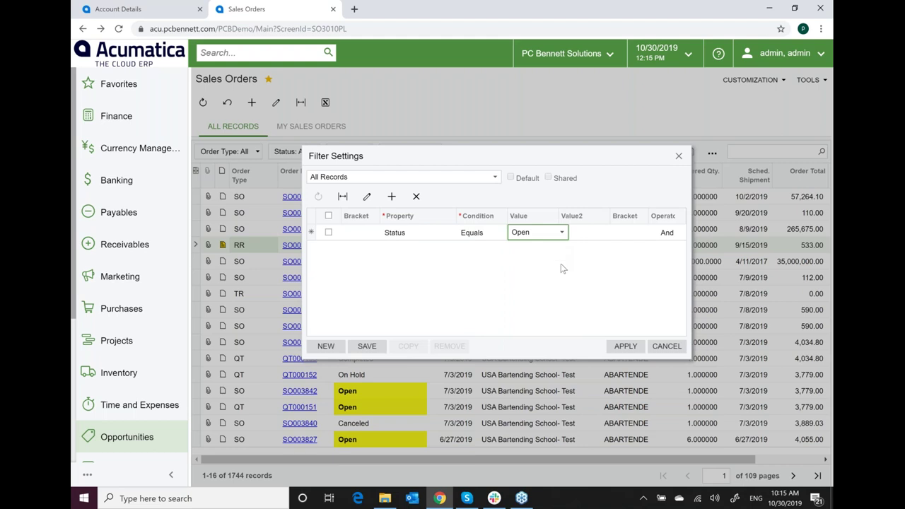
pyautogui.click(625, 348)
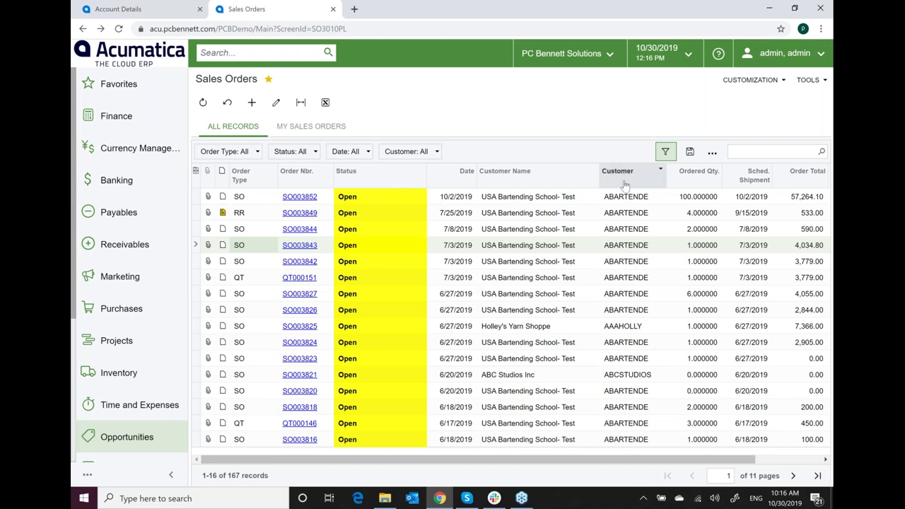
# Step: Save the current Sales Orders filter as a shared configuration named Open Sales Orders
pyautogui.click(689, 152)
pyautogui.write('Op')
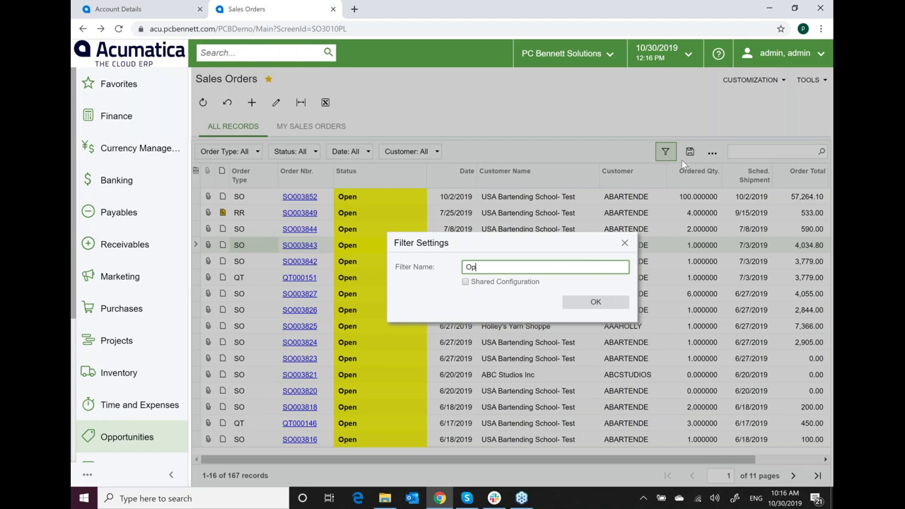
pyautogui.write('en Sales Orders')
pyautogui.click(466, 284)
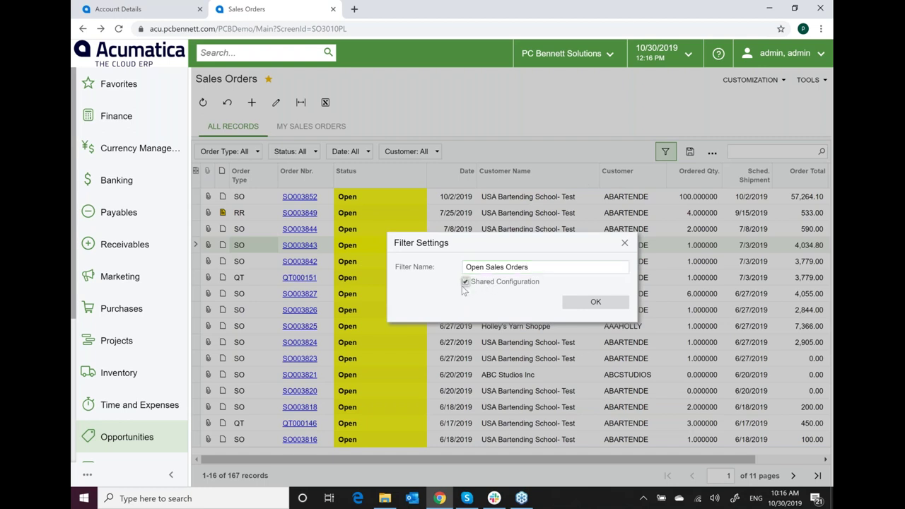
pyautogui.click(595, 303)
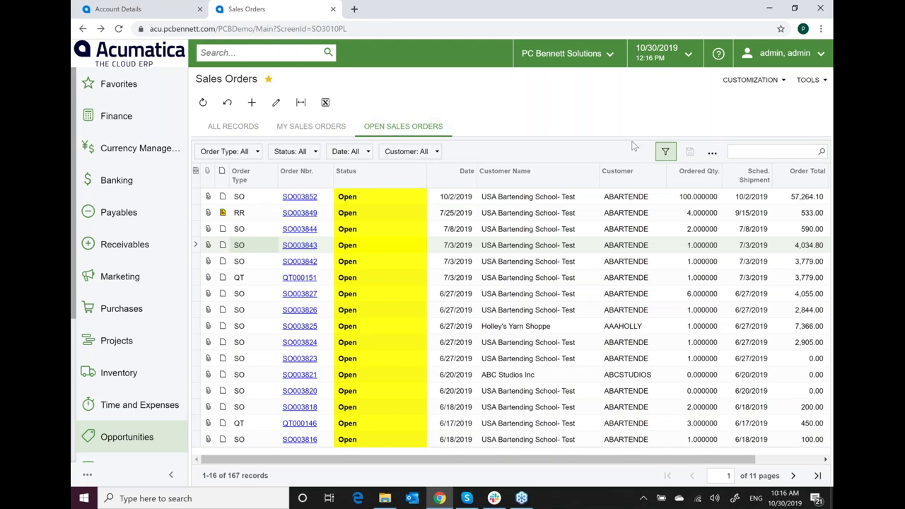
# Step: Try to make the Open Sales Orders filter the default one and apply it
pyautogui.click(665, 152)
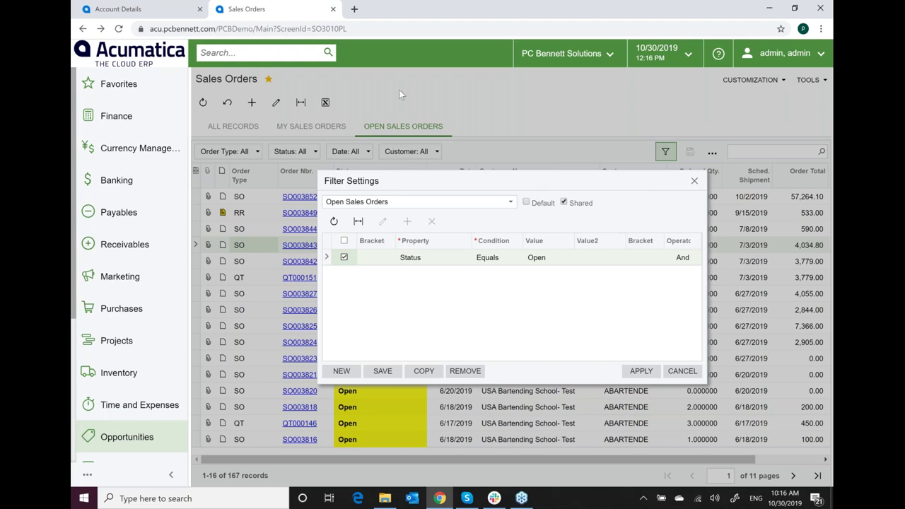
pyautogui.click(526, 203)
pyautogui.click(639, 372)
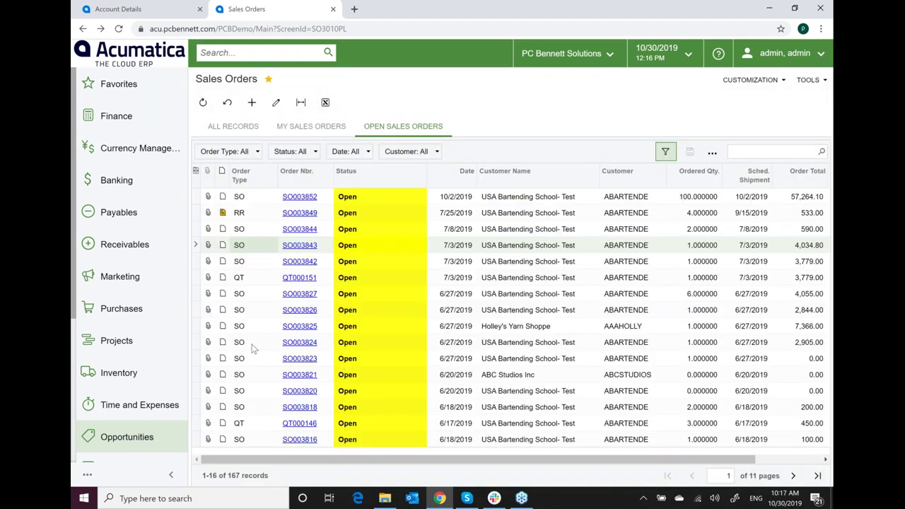
# Step: Go back to the previous page, return to the Sales Orders list, and check the Open Sales Orders filter settings
pyautogui.click(83, 30)
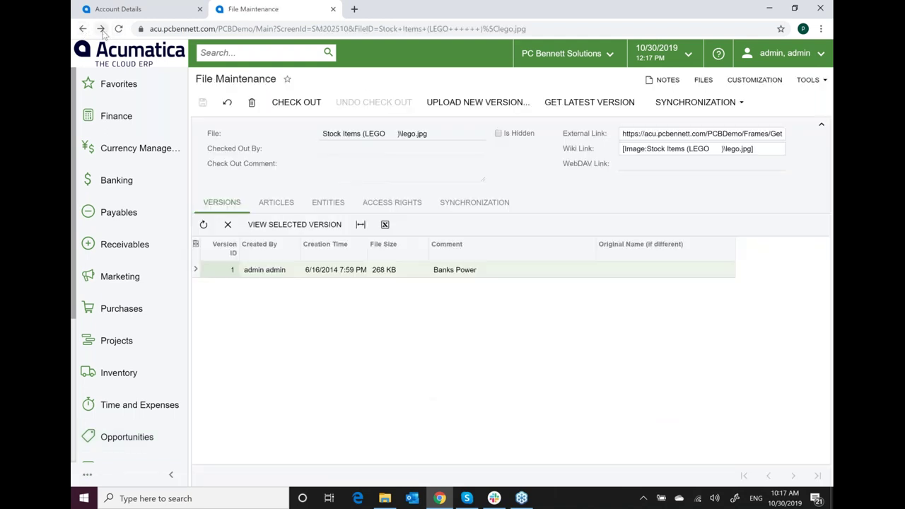
pyautogui.click(101, 30)
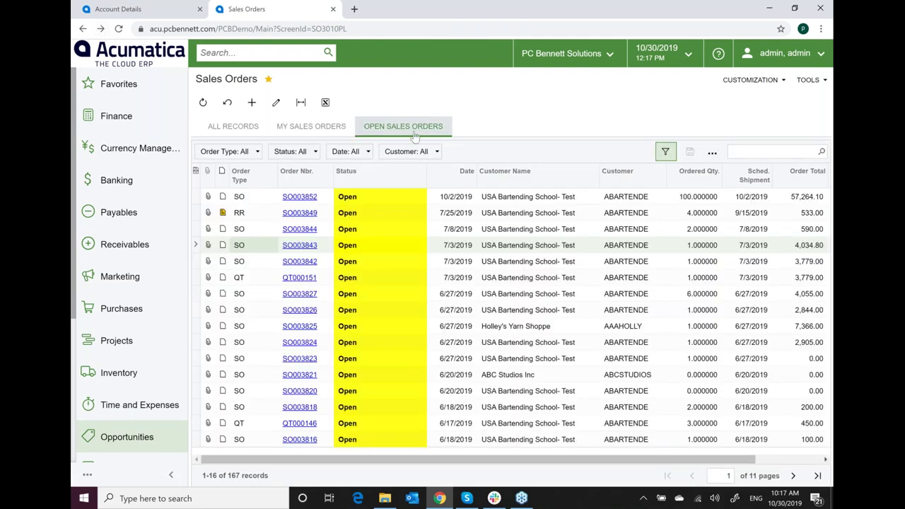
pyautogui.click(665, 151)
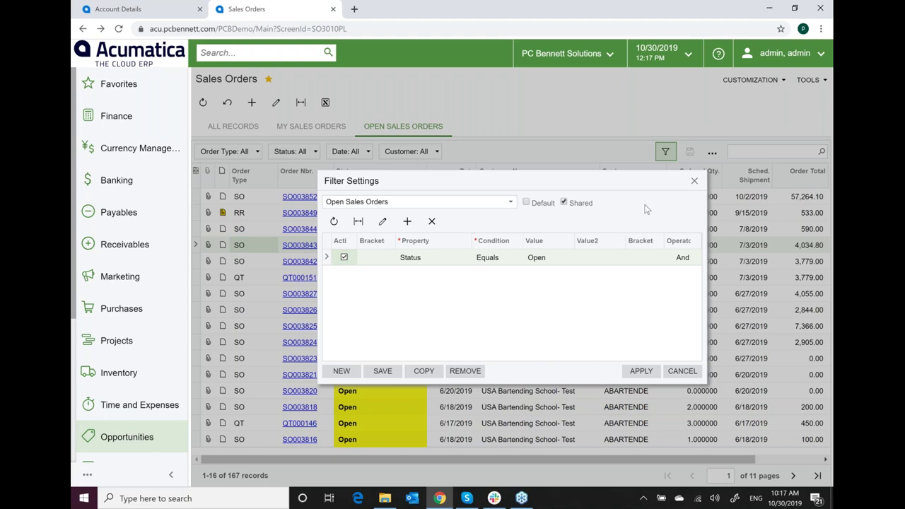
pyautogui.click(693, 183)
# Step: Show all sales order records and add a new filter condition on the Ordered Qty. property
pyautogui.click(233, 126)
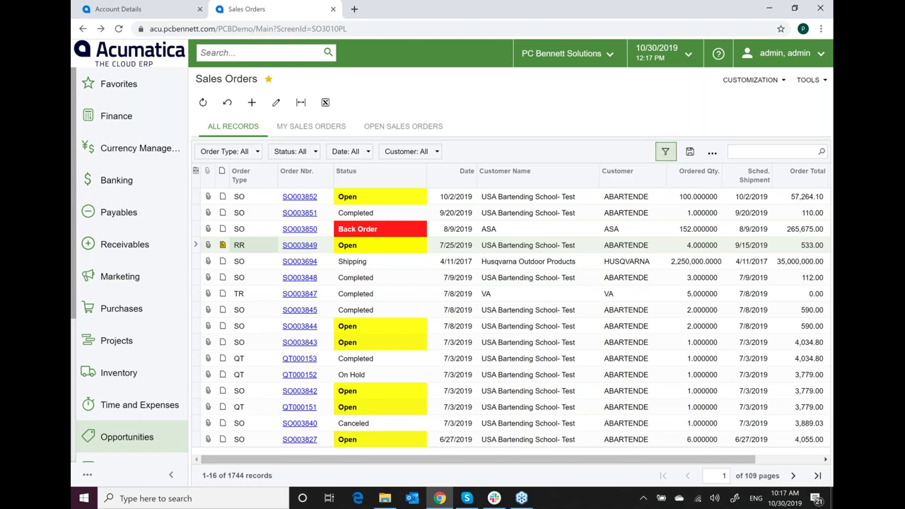
pyautogui.click(664, 151)
pyautogui.click(406, 221)
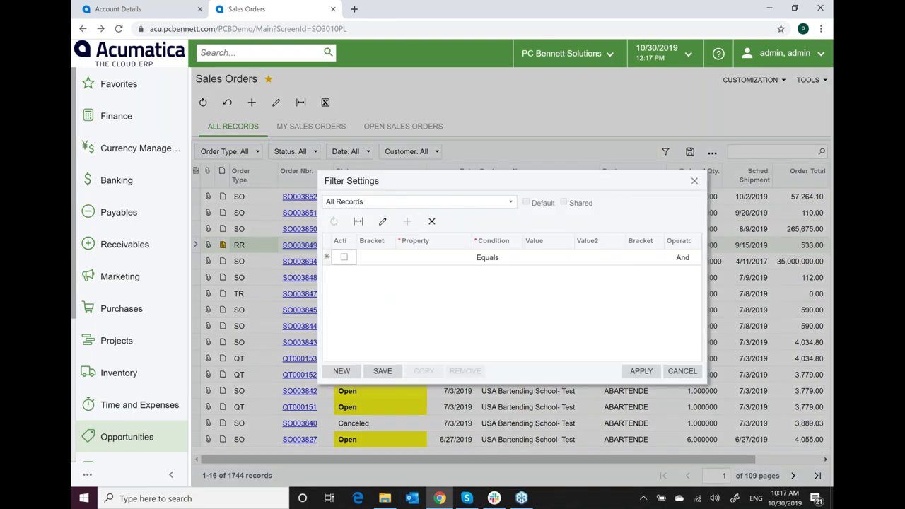
pyautogui.click(432, 257)
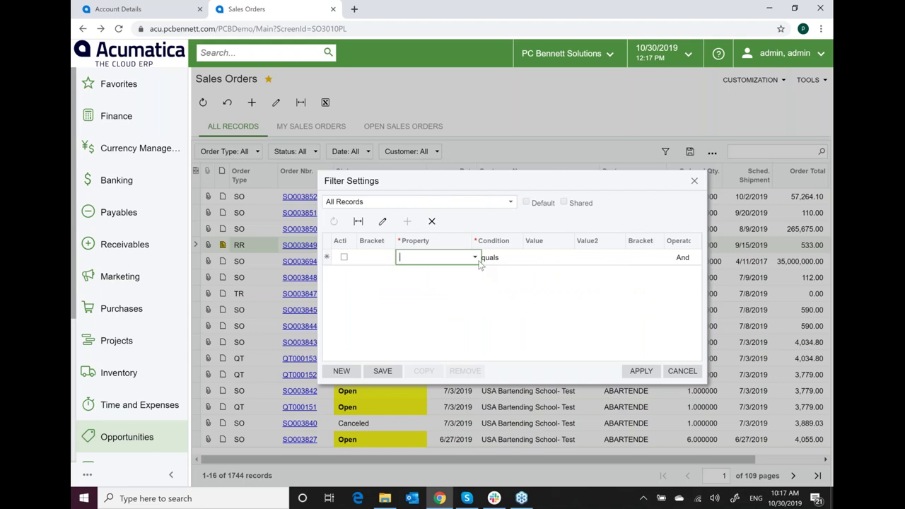
pyautogui.click(474, 257)
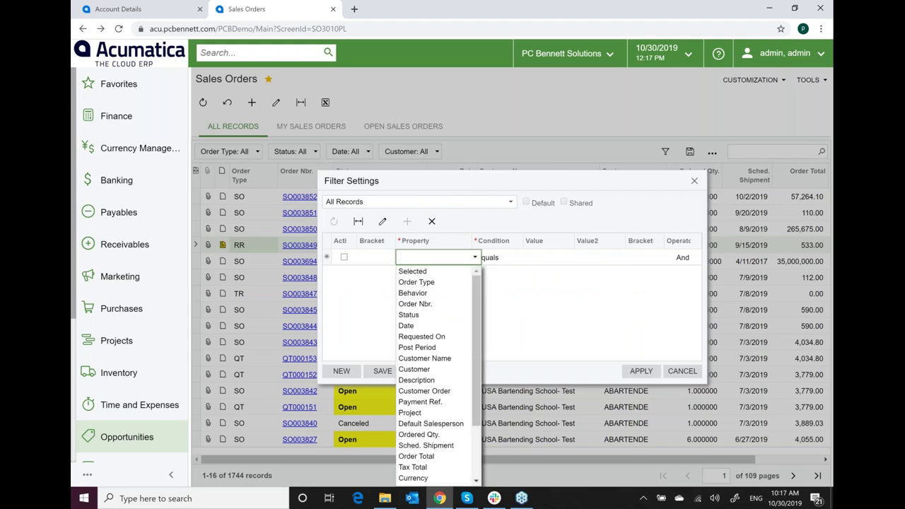
pyautogui.moveTo(477, 288); pyautogui.dragTo(480, 325)
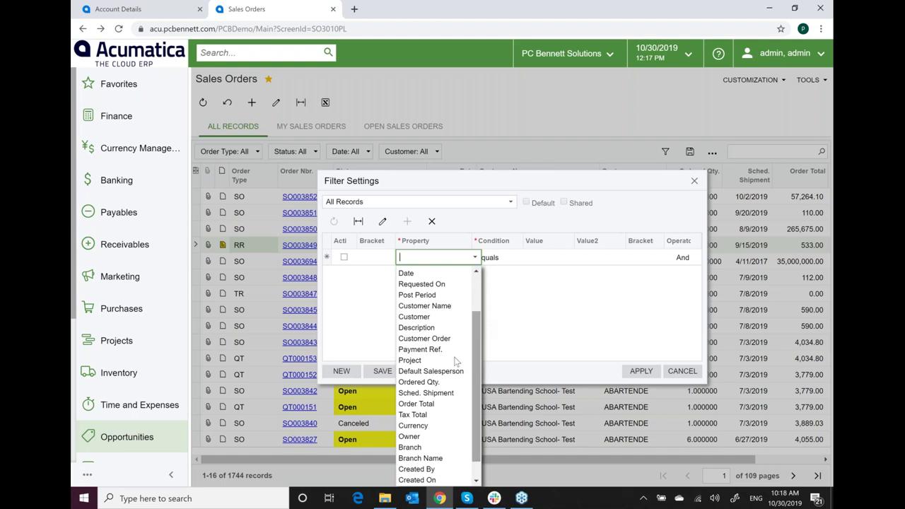
pyautogui.click(418, 381)
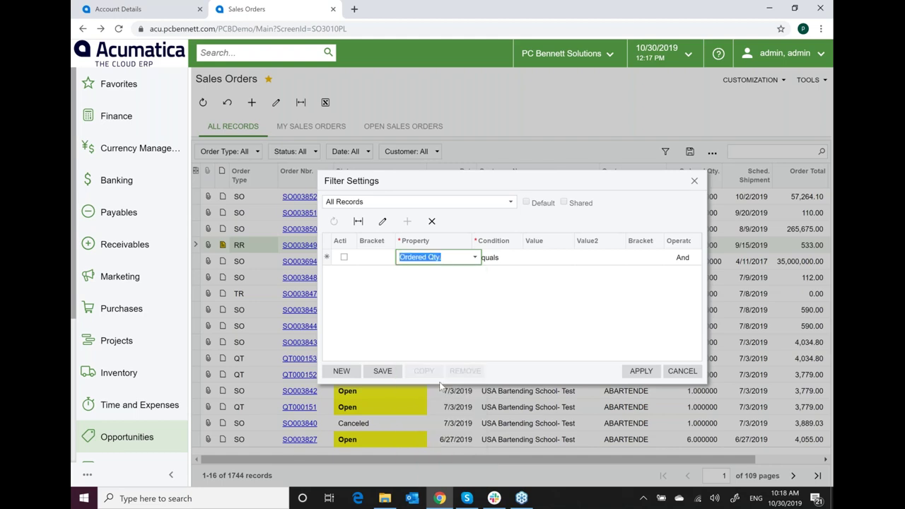
# Step: Set the Ordered Qty. condition to Is Greater Than 100 and apply the filter
pyautogui.click(503, 260)
pyautogui.click(526, 257)
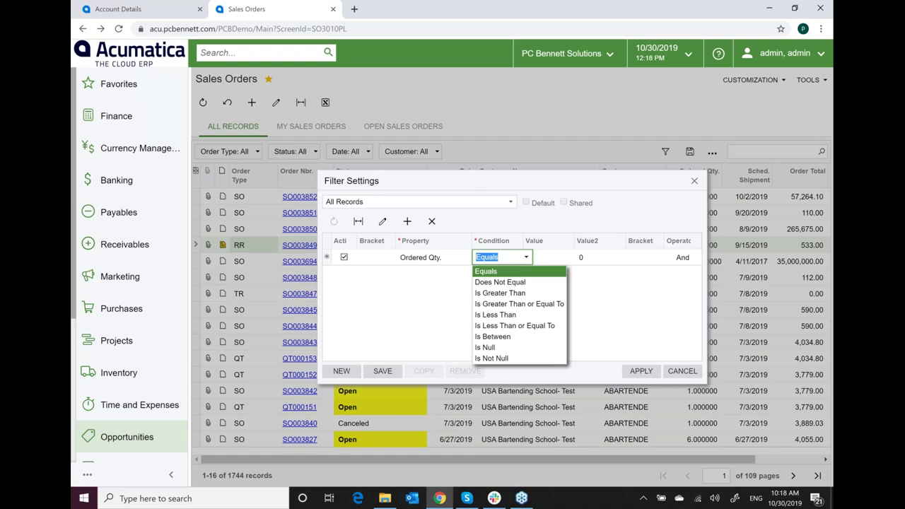
pyautogui.click(522, 292)
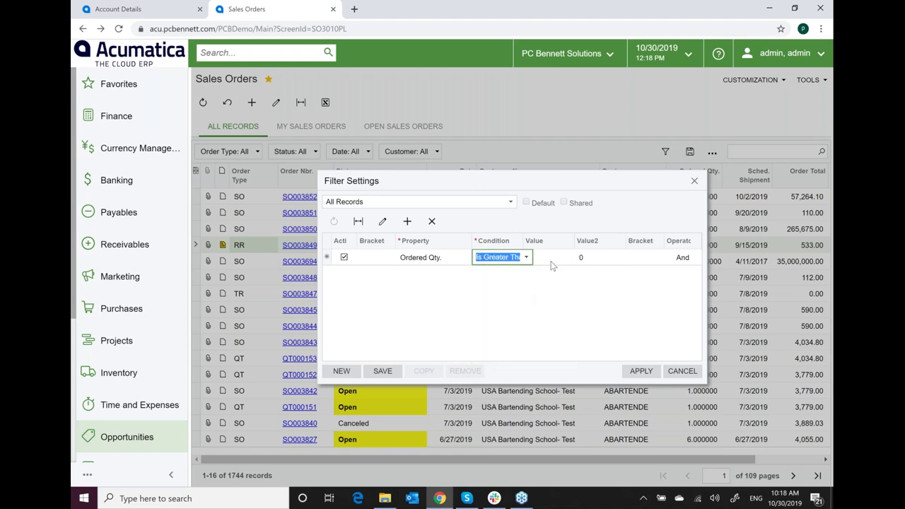
pyautogui.press('Tab')
pyautogui.write('100')
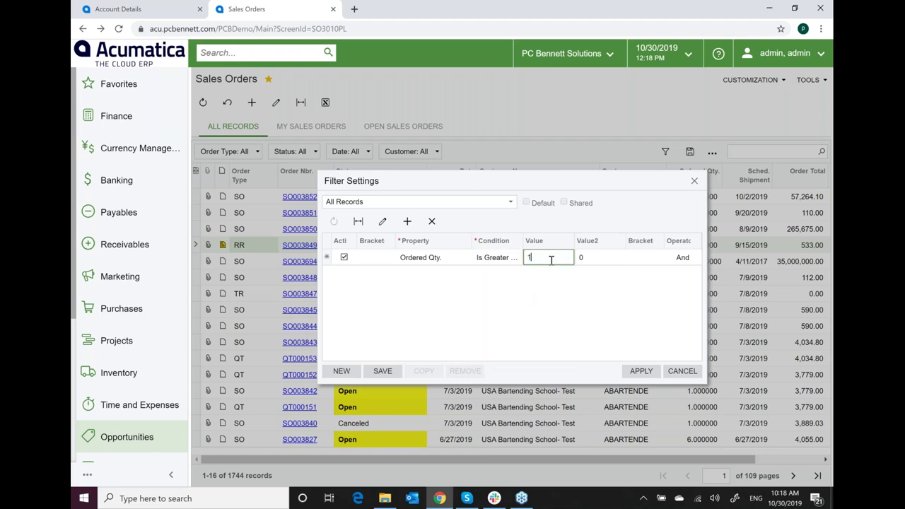
pyautogui.click(641, 370)
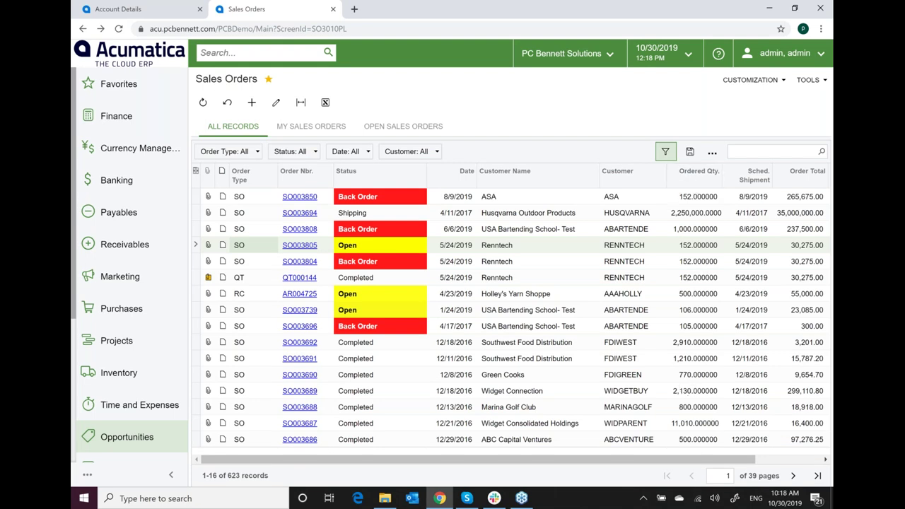
# Step: Sort the filtered sales orders by Ordered Qty. in descending order
pyautogui.click(694, 178)
pyautogui.click(699, 196)
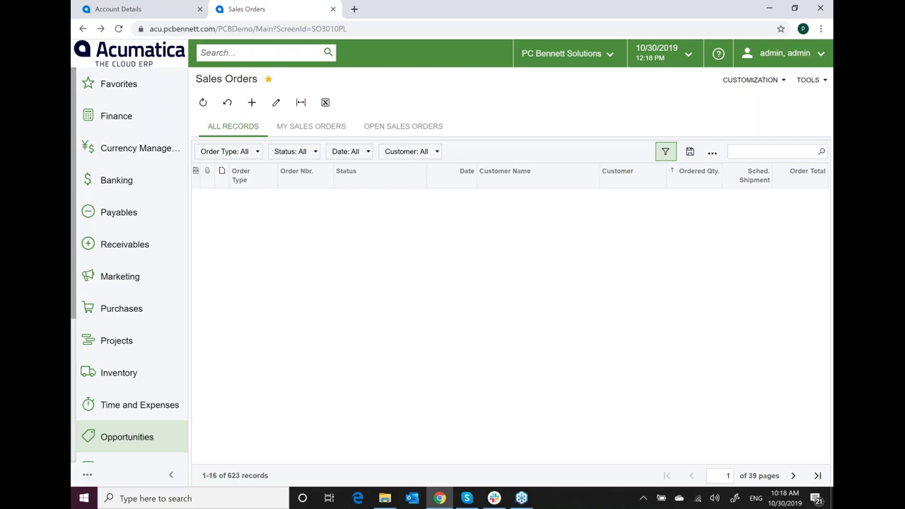
pyautogui.click(685, 182)
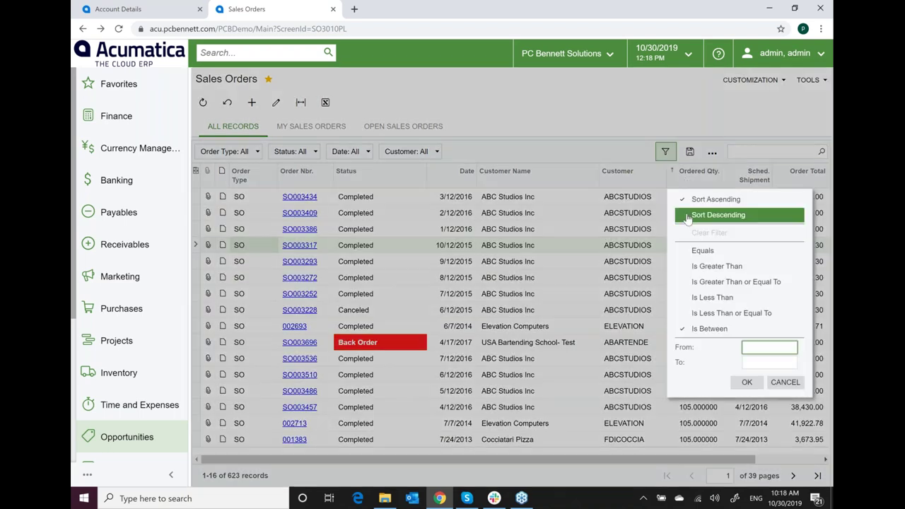
pyautogui.click(687, 217)
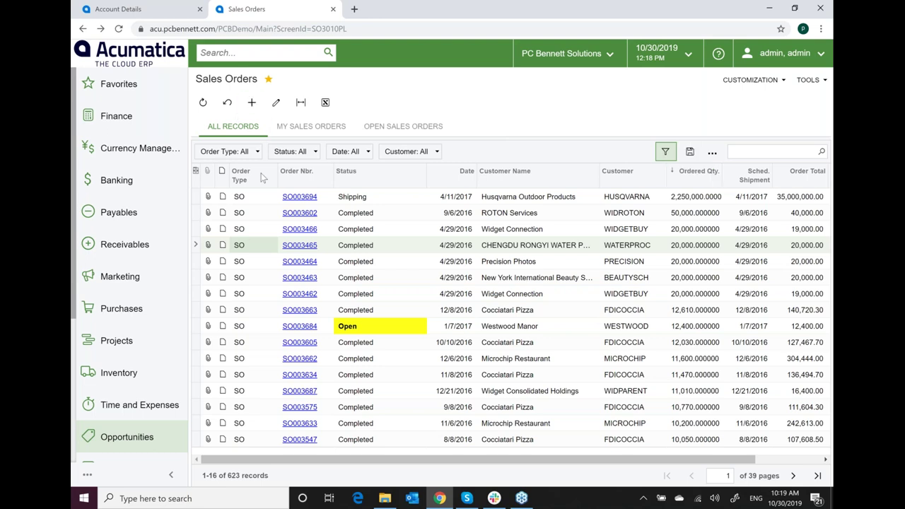
# Step: Save the ordered quantity filter under the name "qty gt 100" and apply it
pyautogui.click(665, 151)
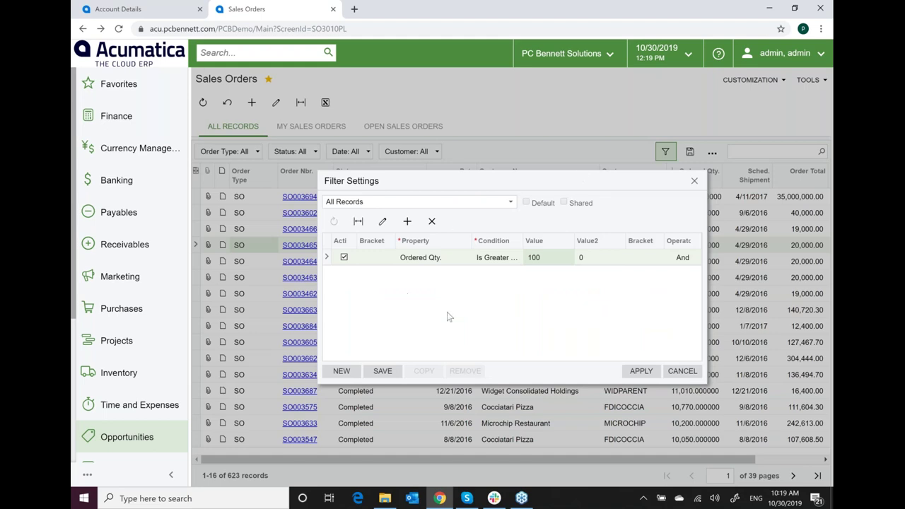
pyautogui.click(382, 370)
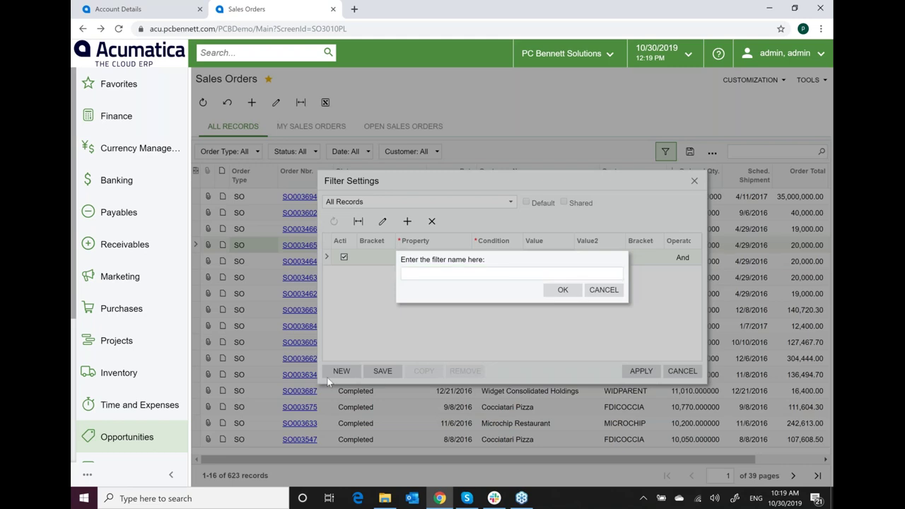
pyautogui.click(419, 272)
pyautogui.write('qty')
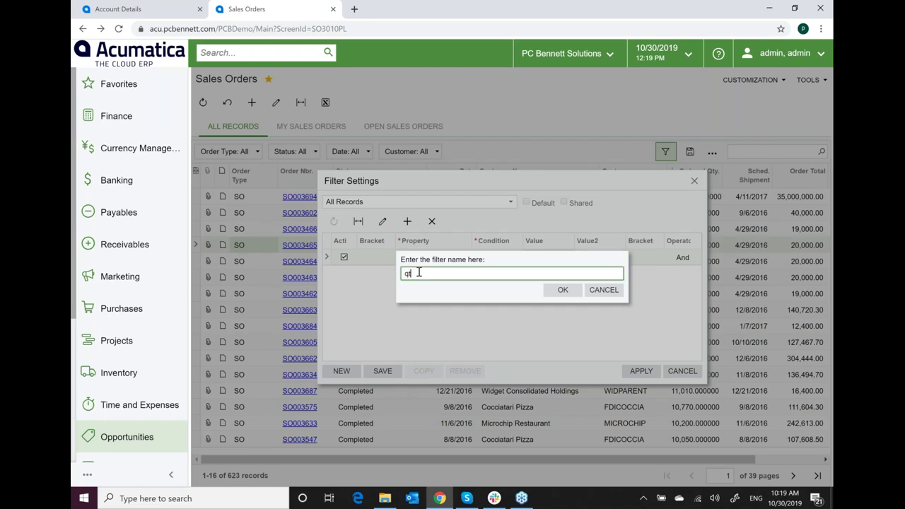
pyautogui.write(' gt 100')
pyautogui.click(562, 290)
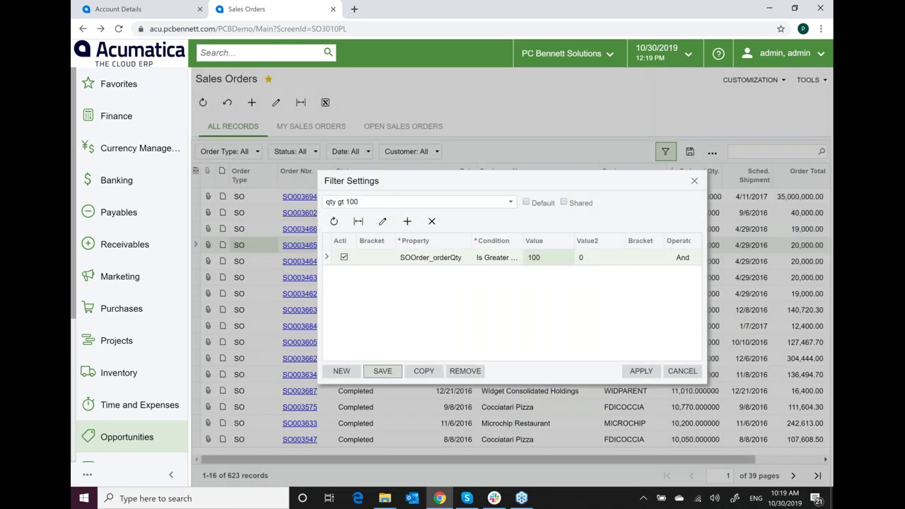
pyautogui.click(641, 370)
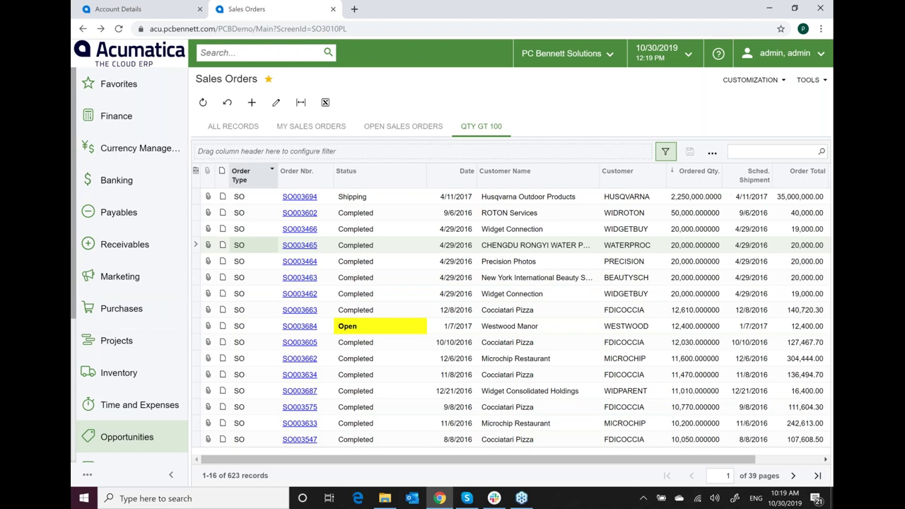
# Step: Look at the Order Type column's sort and filter options, close them unchanged, and return to all records
pyautogui.click(262, 169)
pyautogui.click(348, 351)
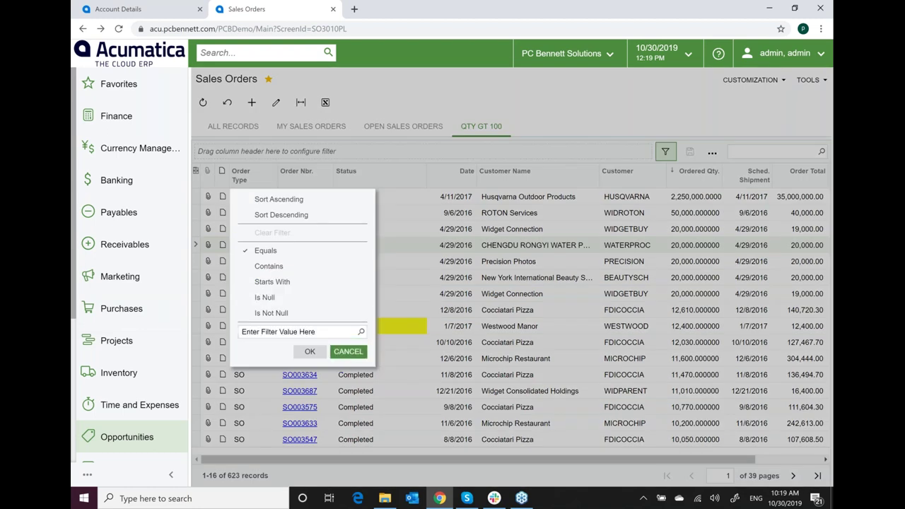
pyautogui.click(233, 126)
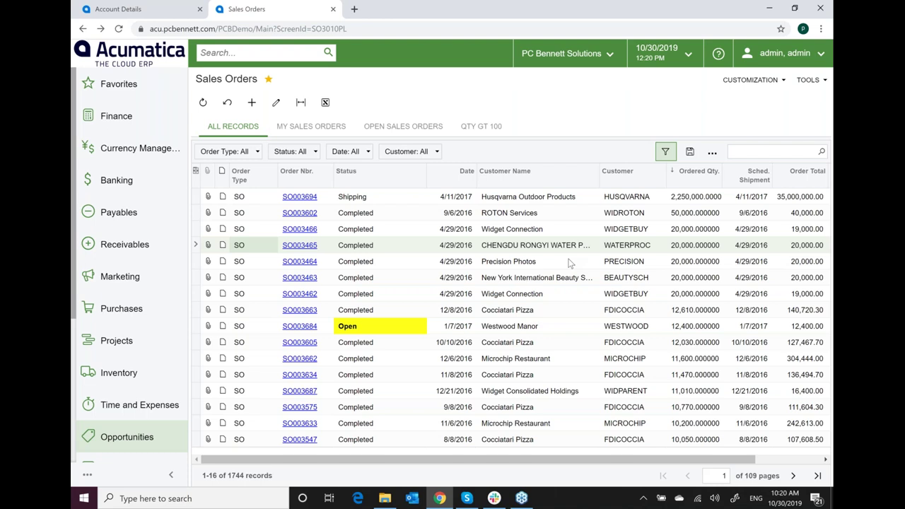
# Step: Open the generic inquiry behind the Sales Orders list for editing and display its results grid settings
pyautogui.click(750, 85)
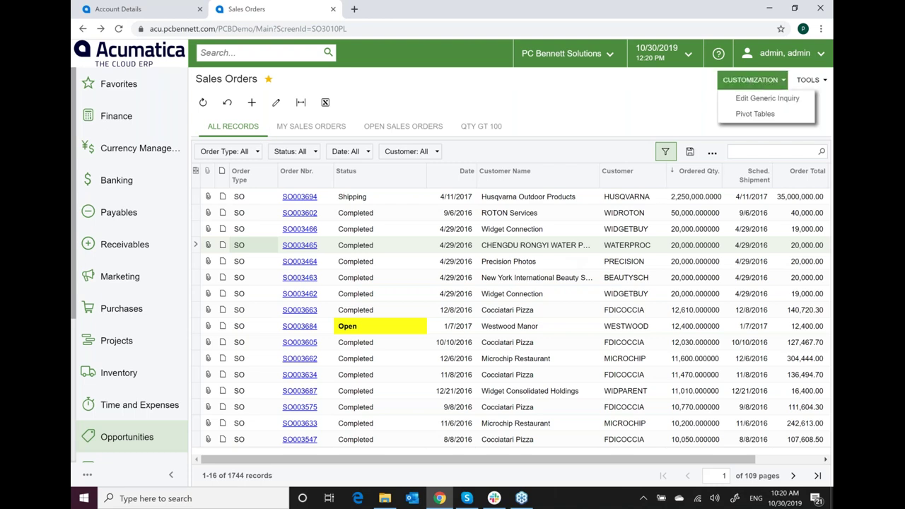
pyautogui.click(742, 100)
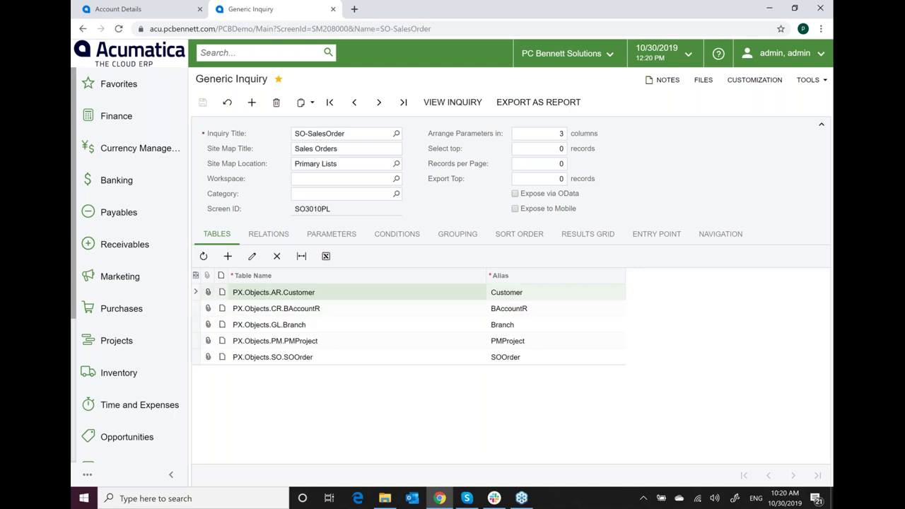
pyautogui.click(584, 235)
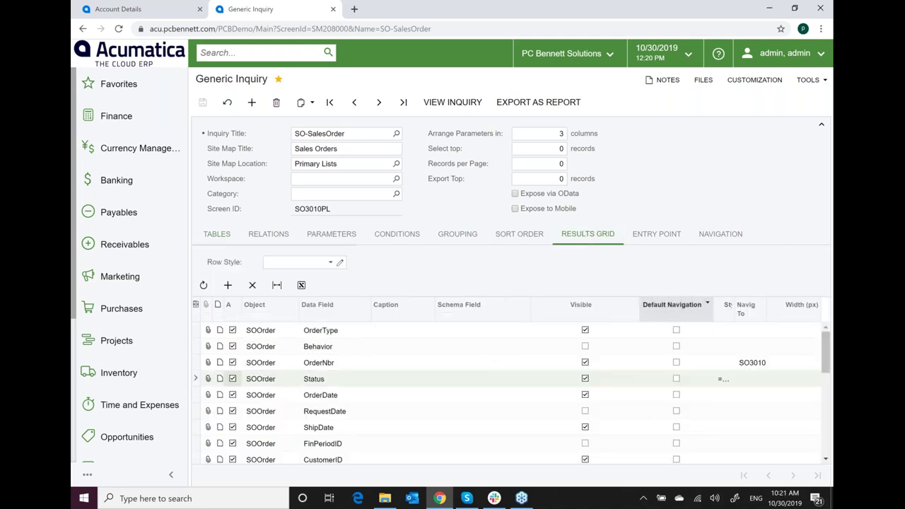
# Step: Move the Style column ahead of Schema Field in the results grid and widen it to read the Status row's formula
pyautogui.moveTo(735, 313); pyautogui.dragTo(812, 313)
pyautogui.moveTo(753, 316); pyautogui.dragTo(459, 309)
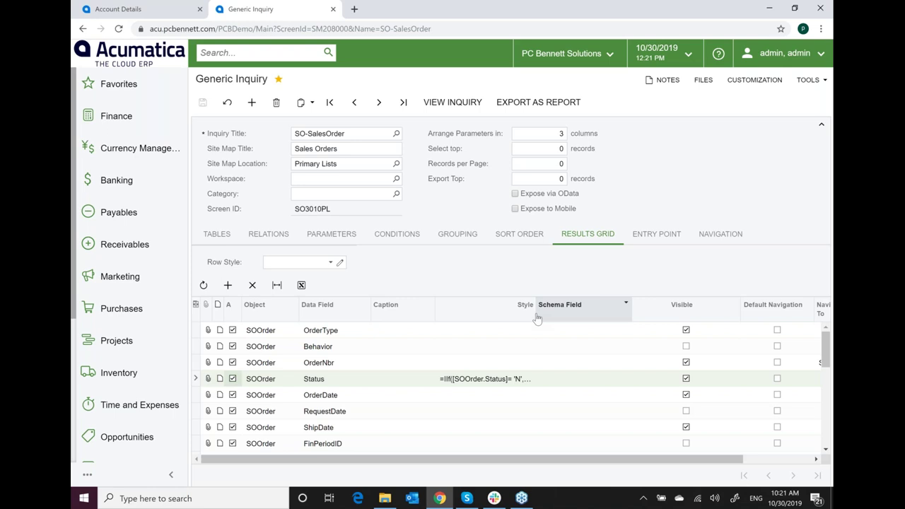
pyautogui.click(625, 304)
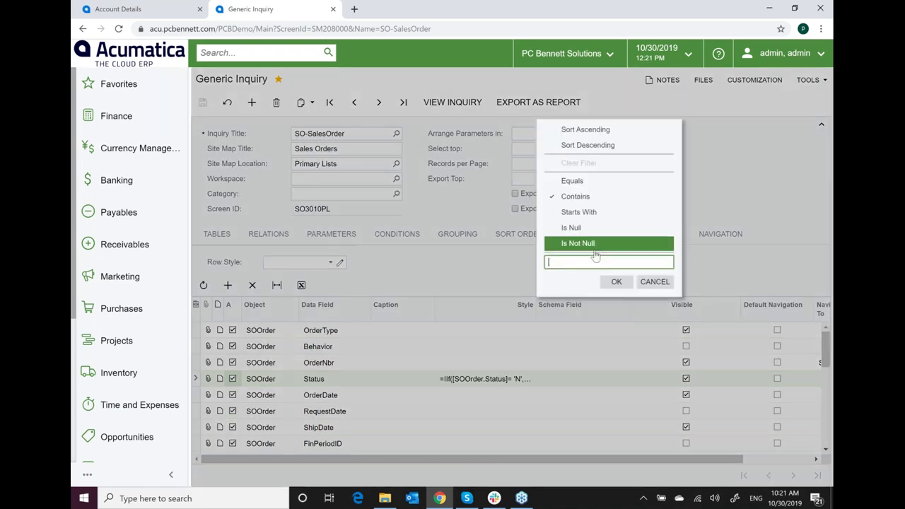
pyautogui.click(649, 282)
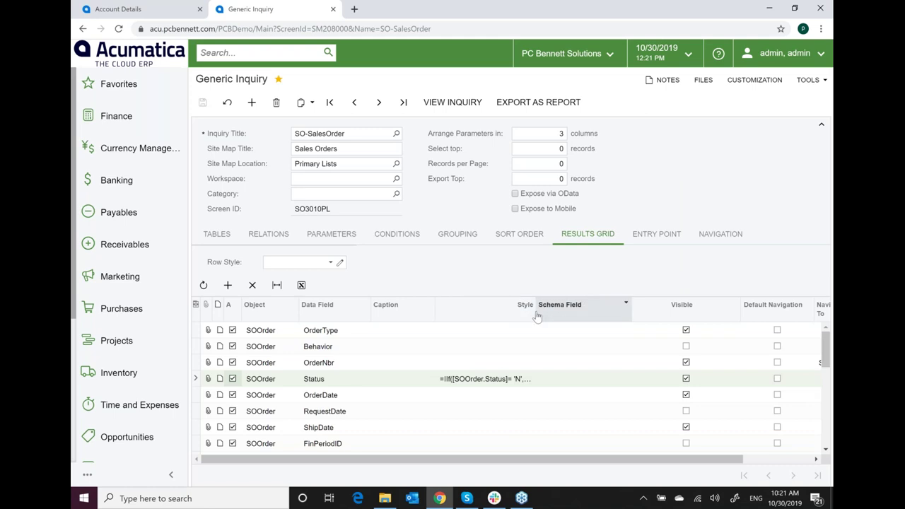
pyautogui.moveTo(535, 310); pyautogui.dragTo(603, 309)
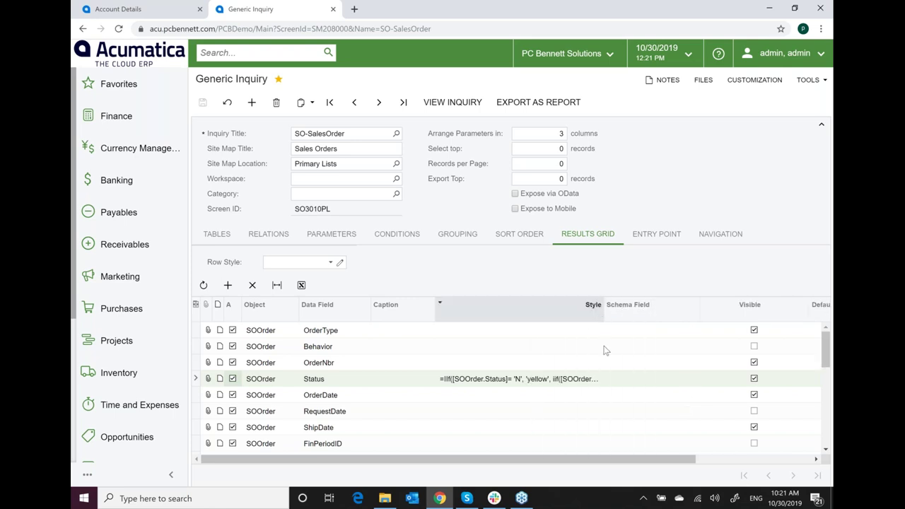
# Step: Open the Status row's style formula in the formula editor, read it in full, and close the editor without changes
pyautogui.click(506, 381)
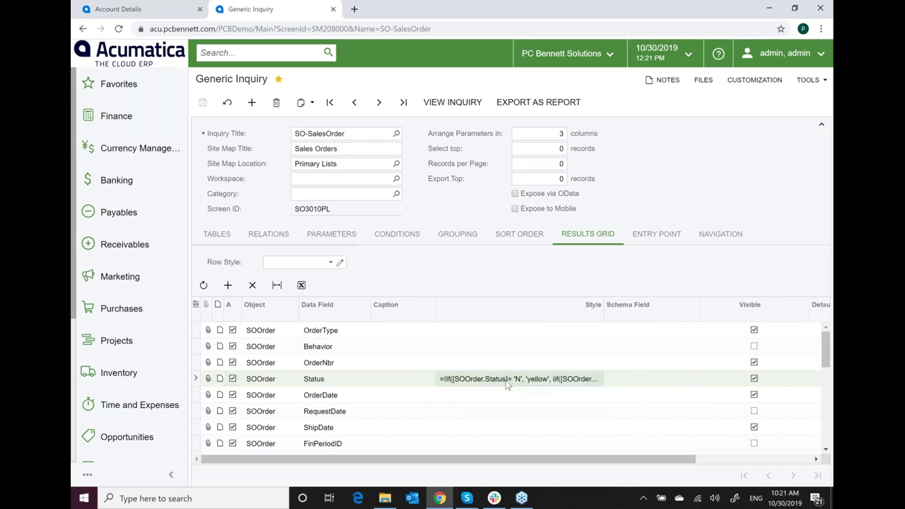
pyautogui.click(506, 381)
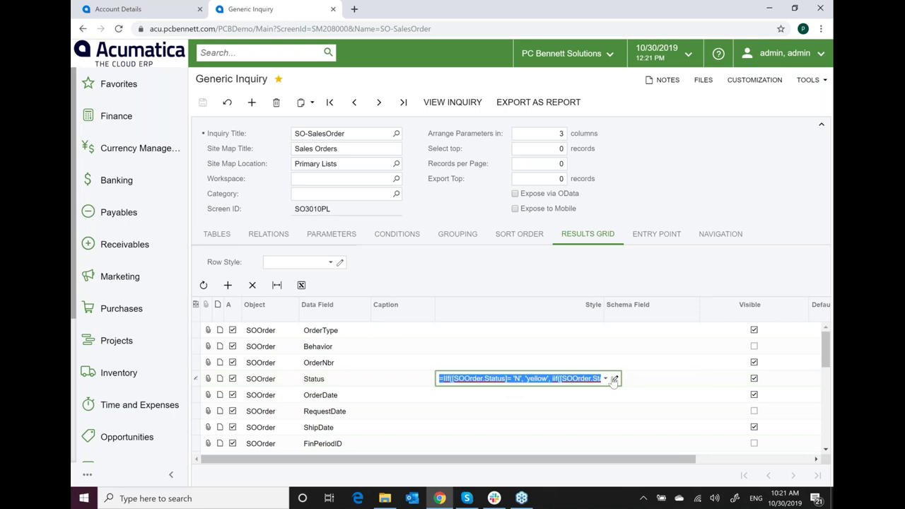
pyautogui.click(615, 380)
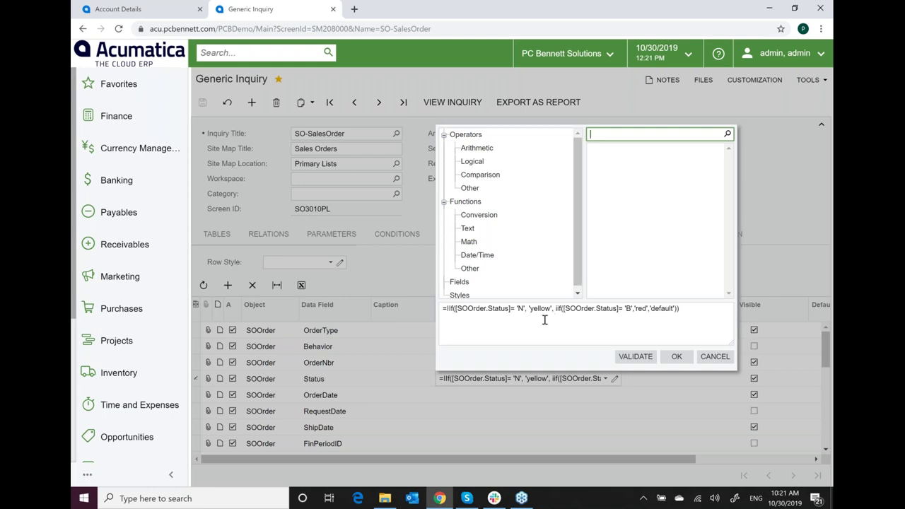
pyautogui.click(676, 357)
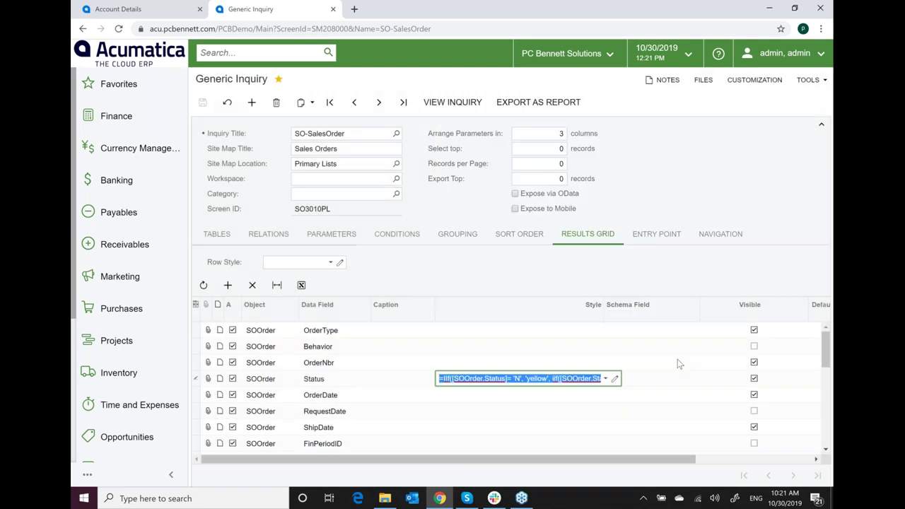
pyautogui.click(675, 362)
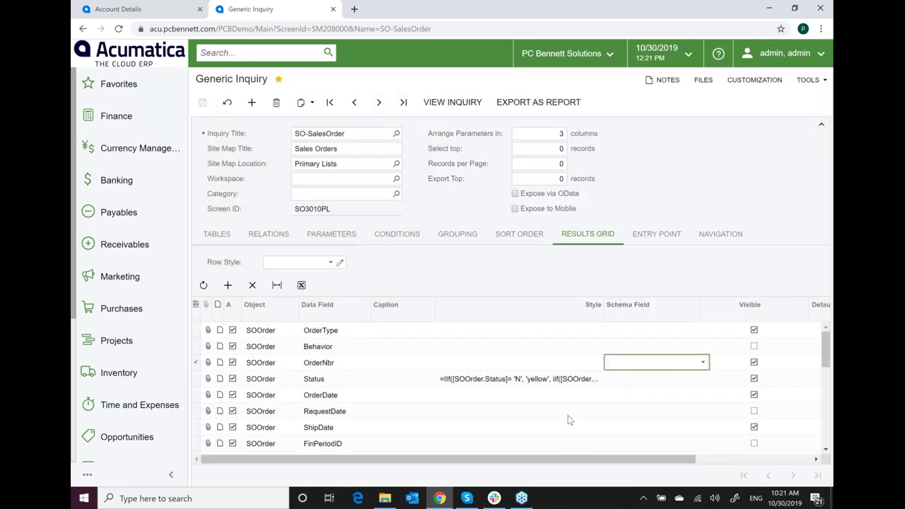
# Step: View the inquiry's Sales Orders list and exclude Completed orders through the Status column filter
pyautogui.click(439, 106)
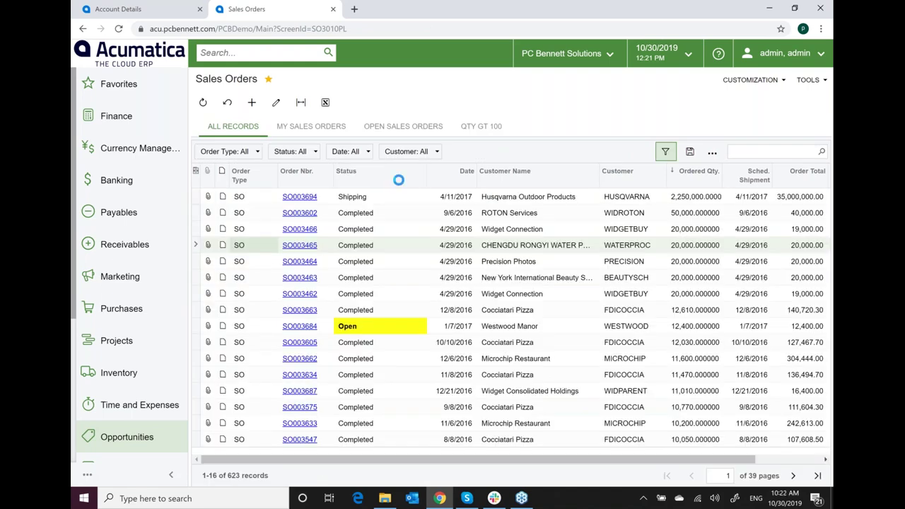
pyautogui.click(400, 175)
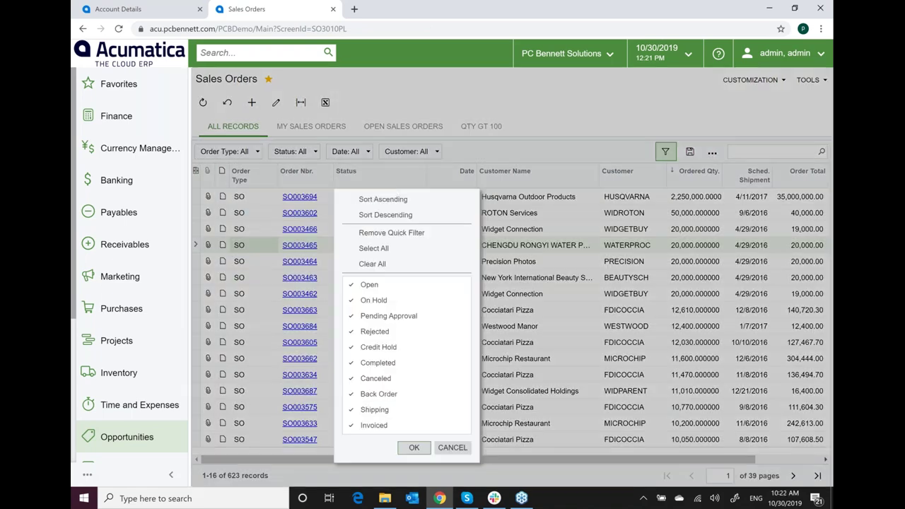
pyautogui.click(350, 367)
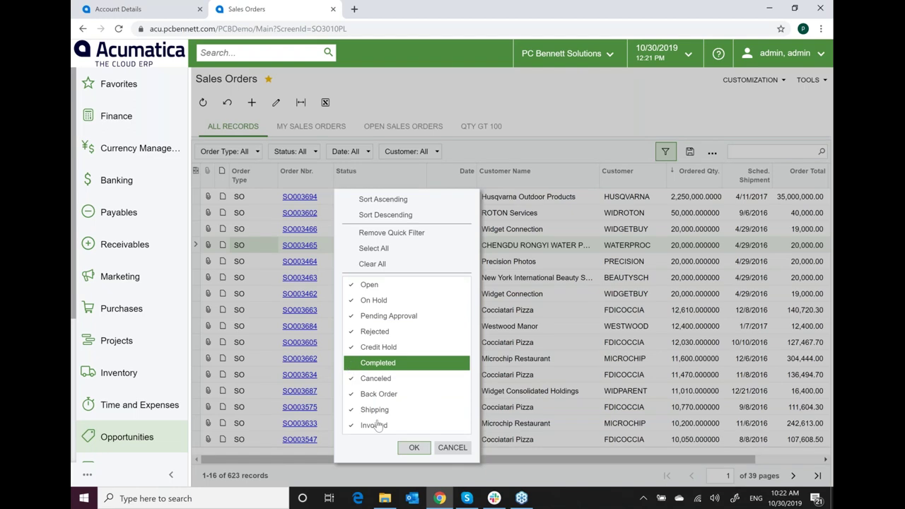
pyautogui.click(413, 448)
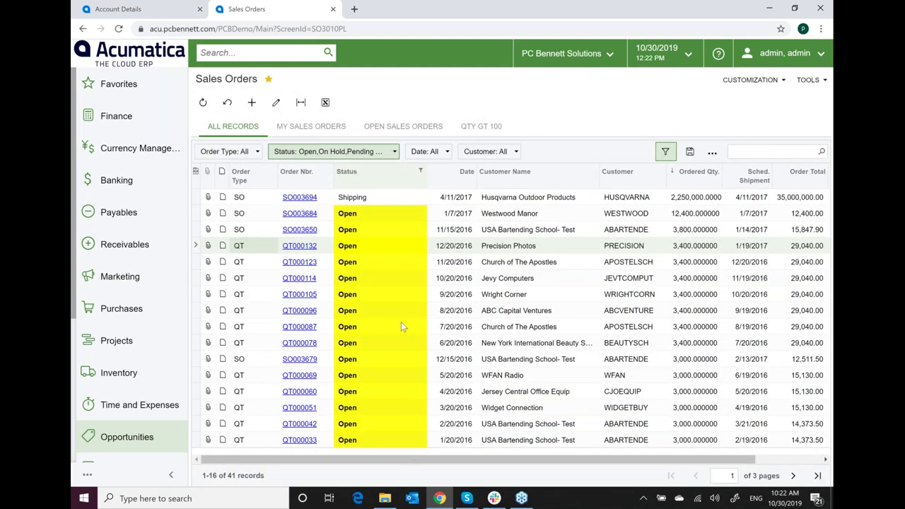
# Step: Page through the filtered sales orders to check the status colours, and return to the first page
pyautogui.click(792, 476)
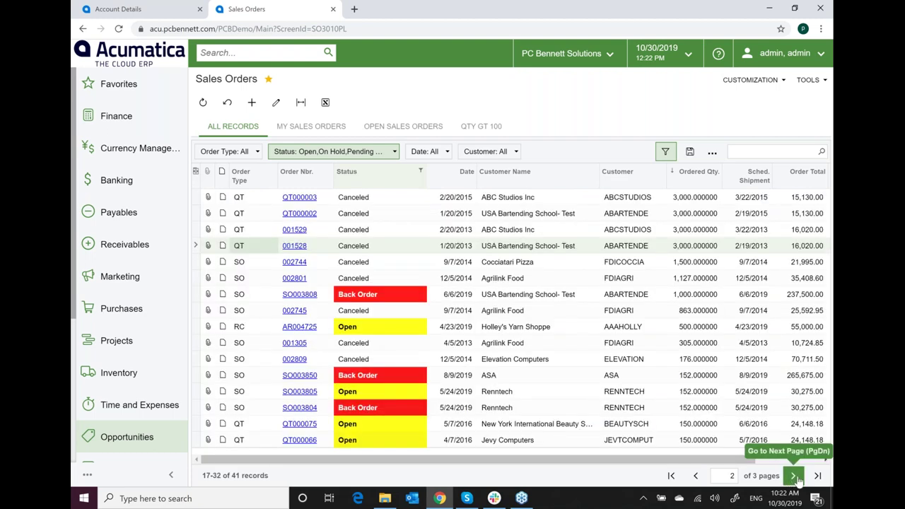
pyautogui.click(794, 477)
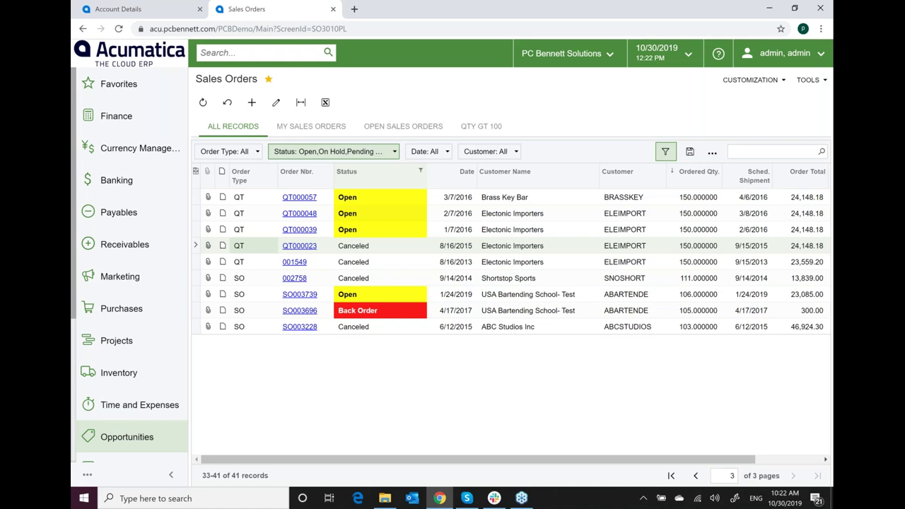
pyautogui.click(670, 475)
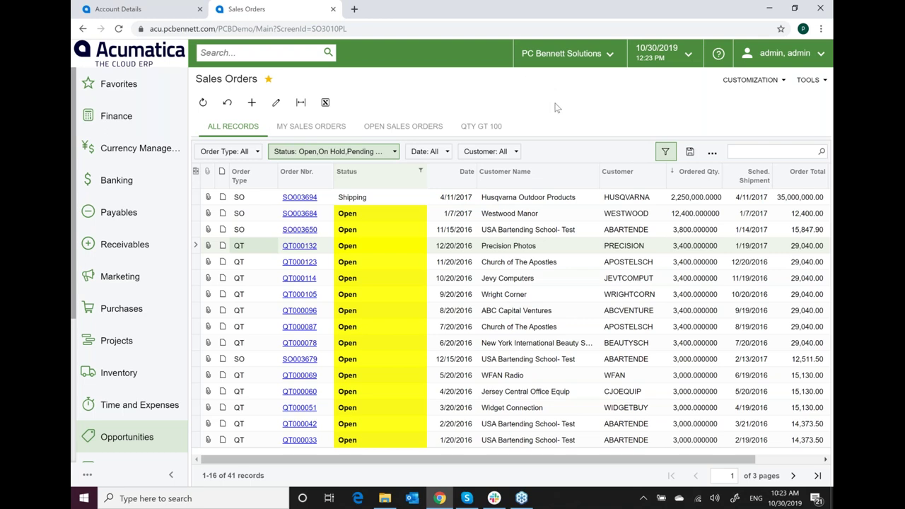
# Step: Switch to the Open Sales Orders filter and look at its Order Type and Status quick filter options, leaving both unchanged
pyautogui.click(407, 128)
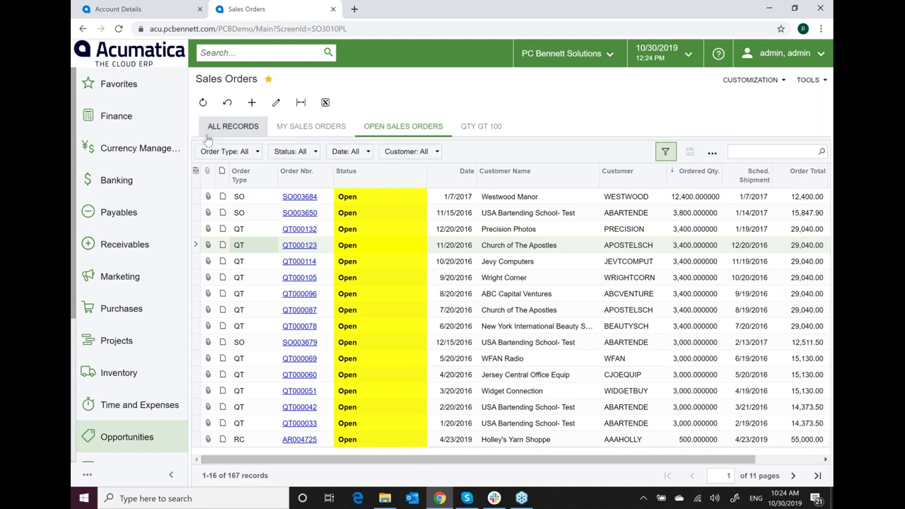
pyautogui.click(258, 157)
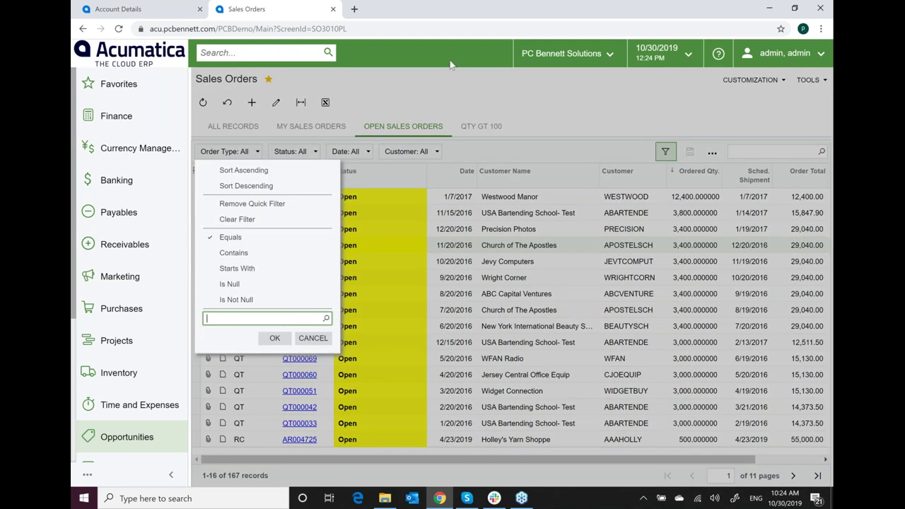
pyautogui.click(422, 94)
pyautogui.click(316, 154)
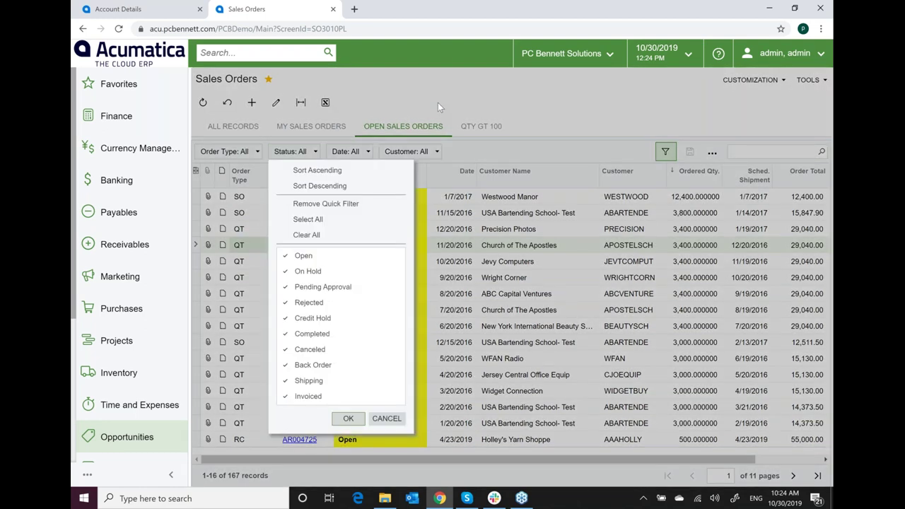
pyautogui.click(438, 102)
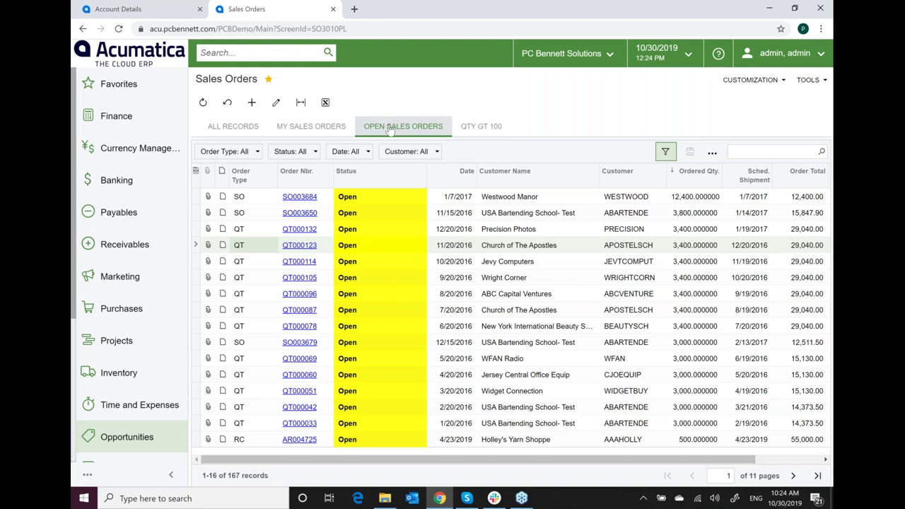
# Step: Compare the All Records list with Open Sales Orders and review the latter's Status quick filter without changing it
pyautogui.click(234, 127)
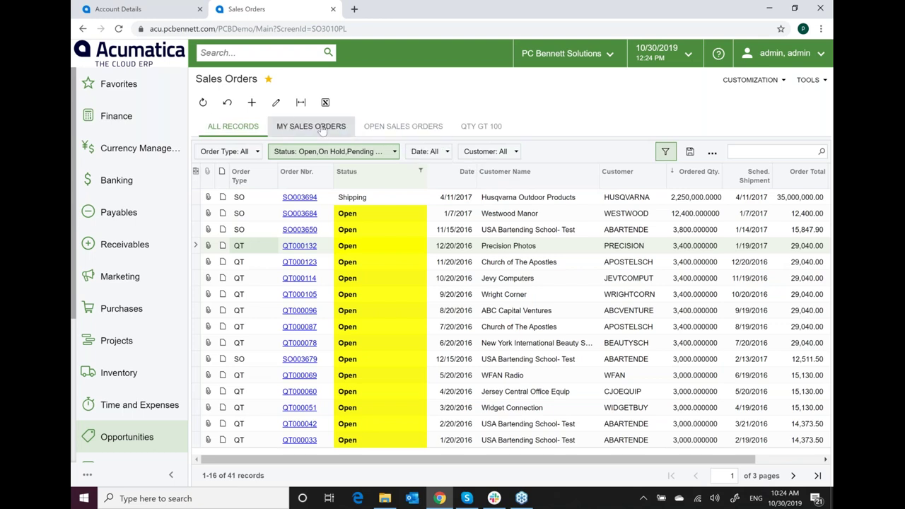
pyautogui.click(410, 127)
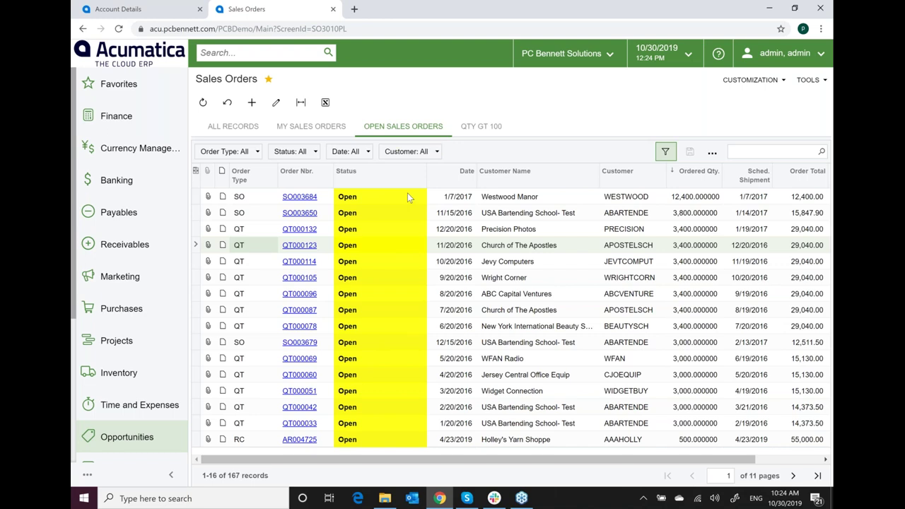
pyautogui.click(312, 155)
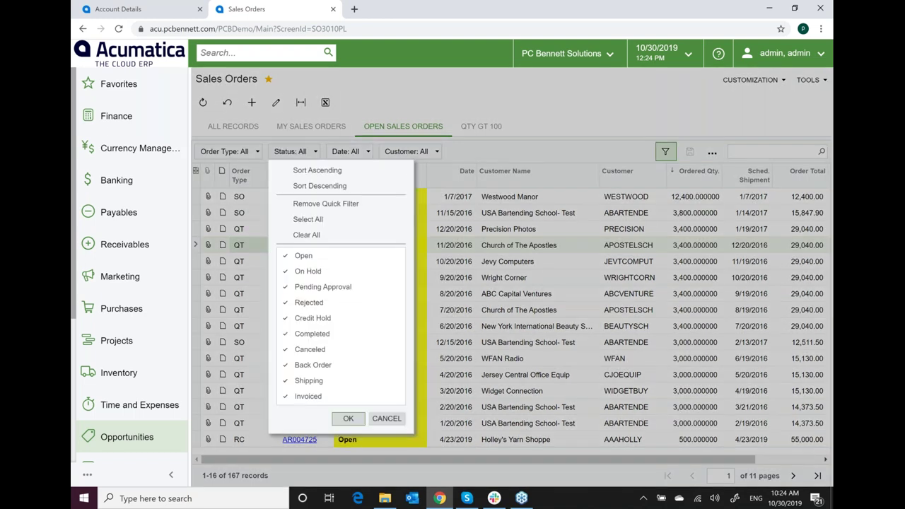
pyautogui.click(522, 91)
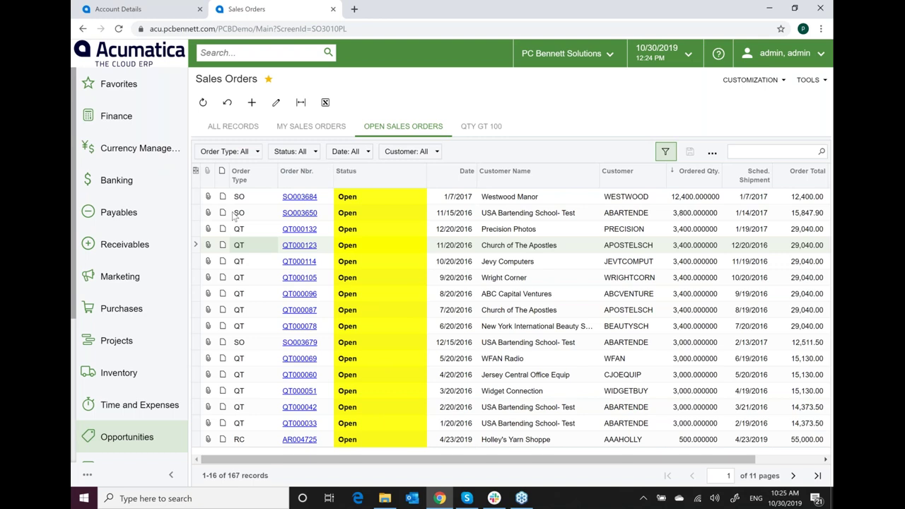
# Step: Filter the open sales orders to those whose Order Type contains "QT"
pyautogui.click(253, 152)
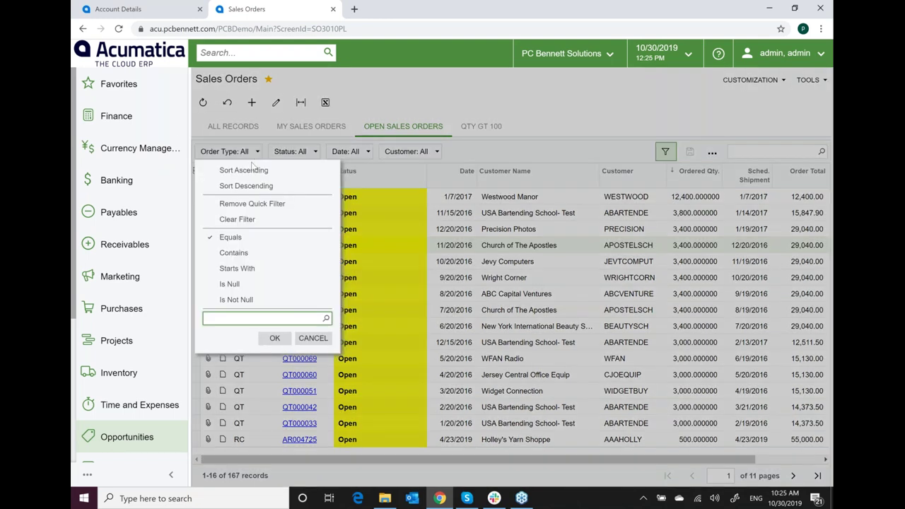
pyautogui.click(249, 253)
pyautogui.press('Return')
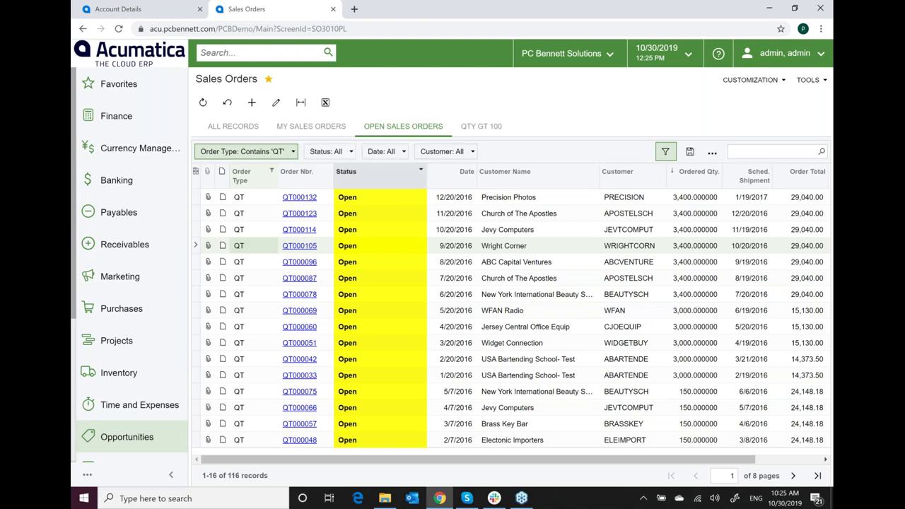
# Step: Limit the Status quick filter to Open only and page forward to the third page of results
pyautogui.click(350, 153)
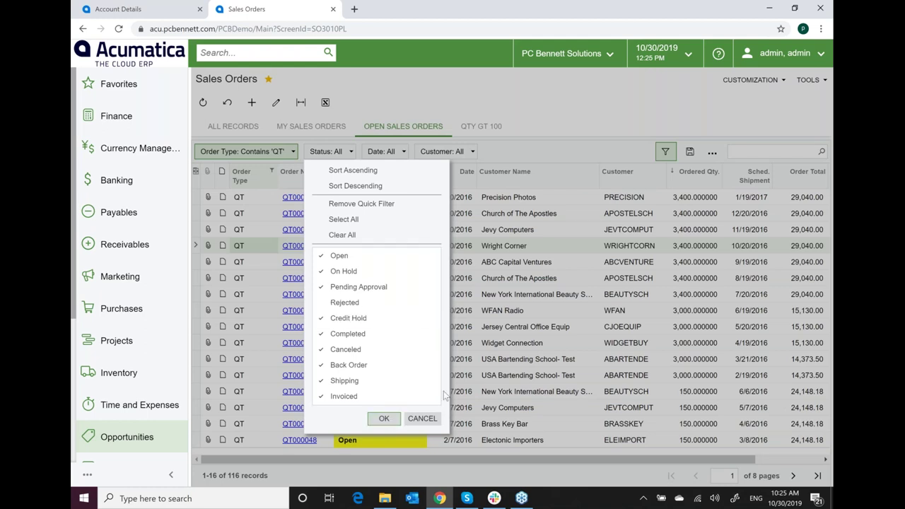
pyautogui.click(422, 419)
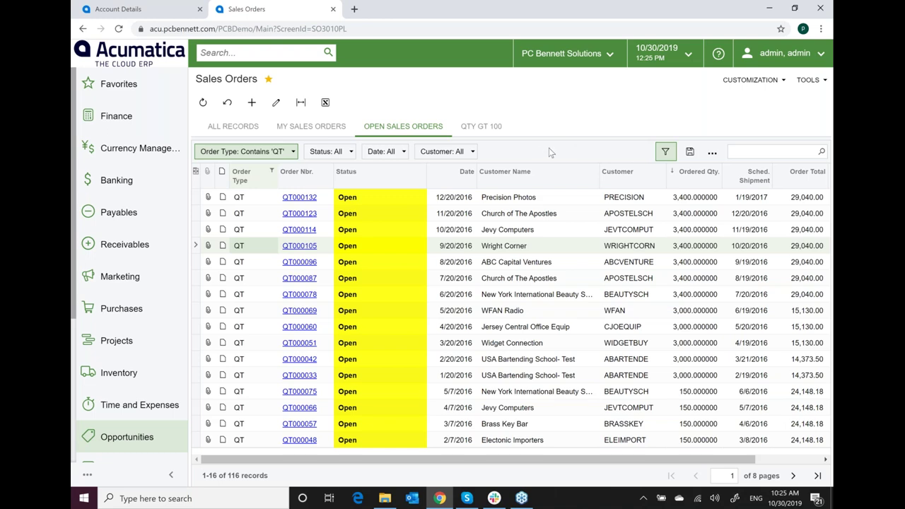
pyautogui.click(351, 152)
pyautogui.click(358, 238)
pyautogui.click(339, 258)
pyautogui.click(383, 419)
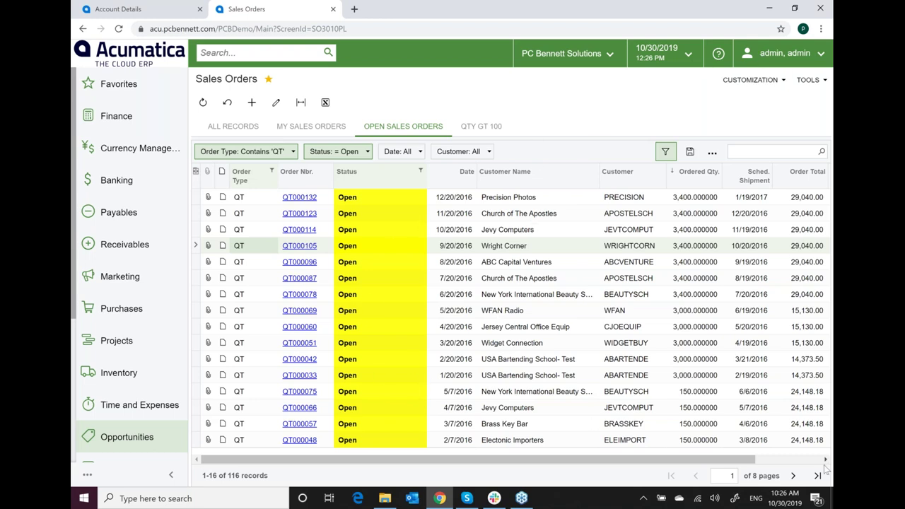
pyautogui.click(791, 475)
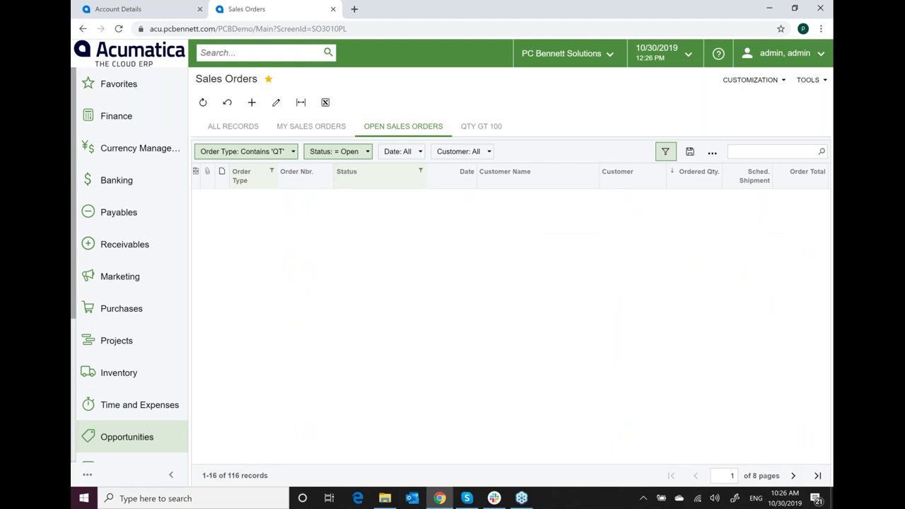
pyautogui.click(794, 476)
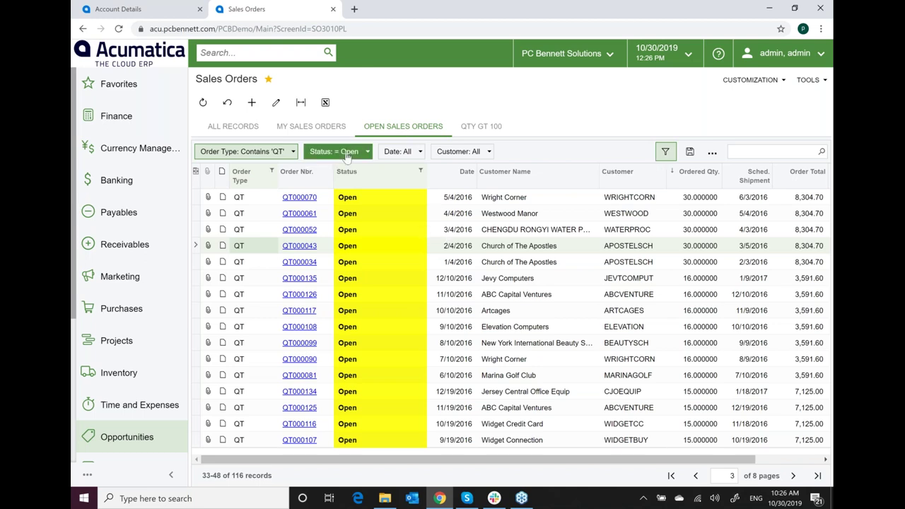
# Step: Open the pivot table definition "order by type n status" for Sales Orders and view its pivot
pyautogui.click(742, 82)
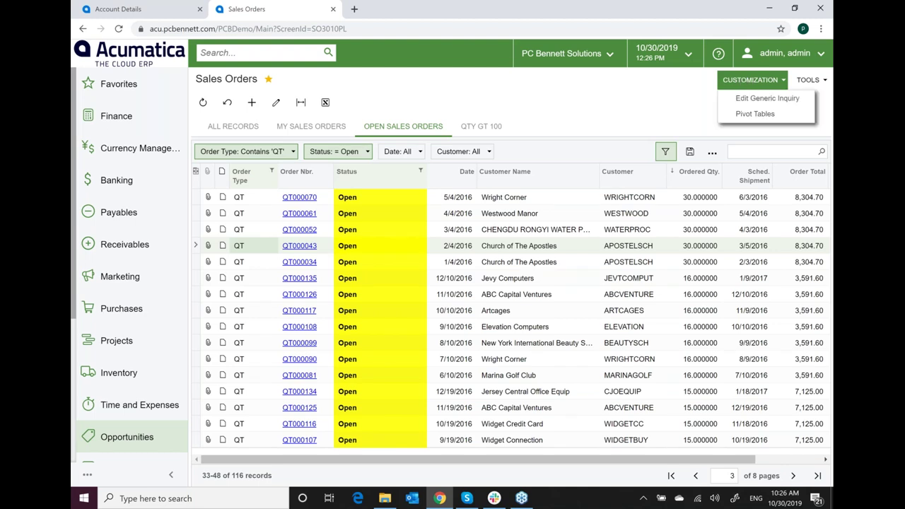
pyautogui.click(740, 115)
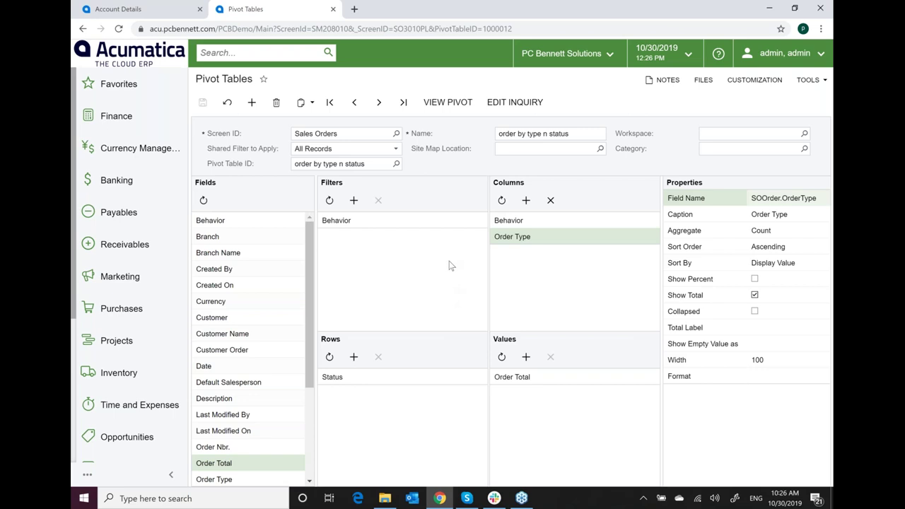
pyautogui.click(395, 163)
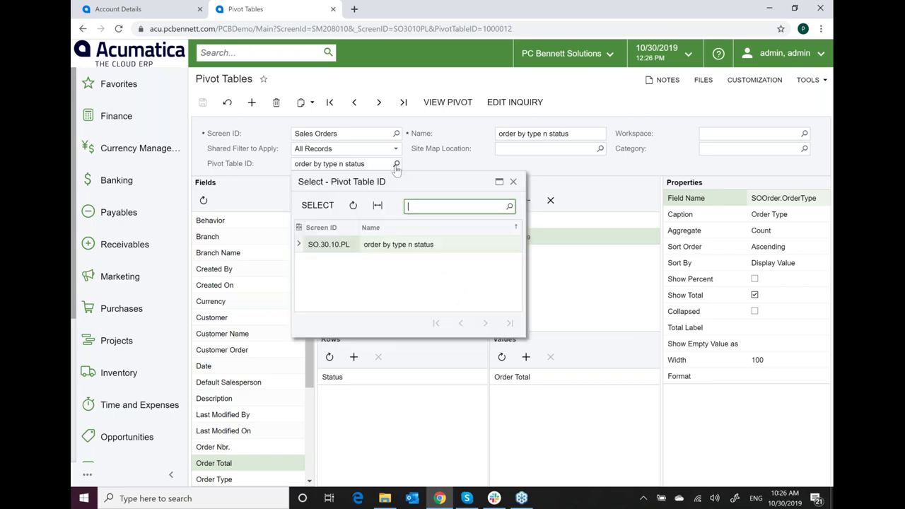
pyautogui.doubleClick(337, 246)
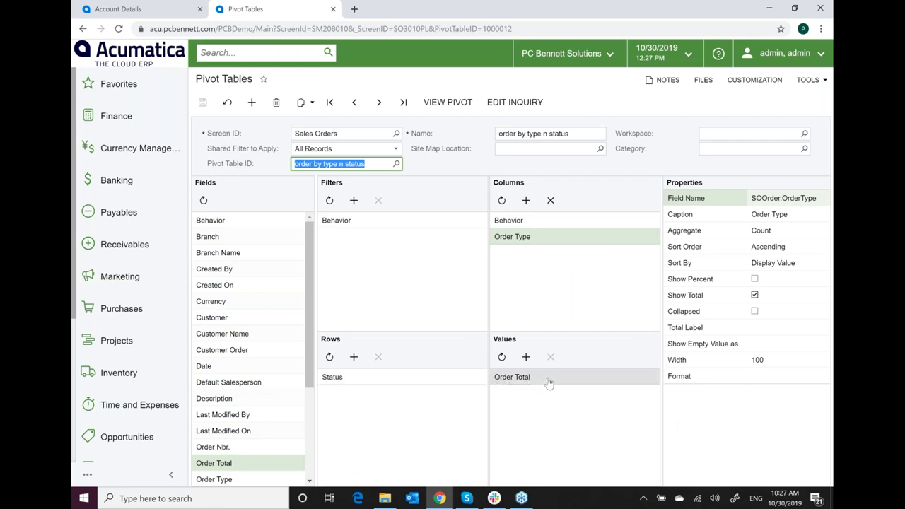
pyautogui.click(461, 104)
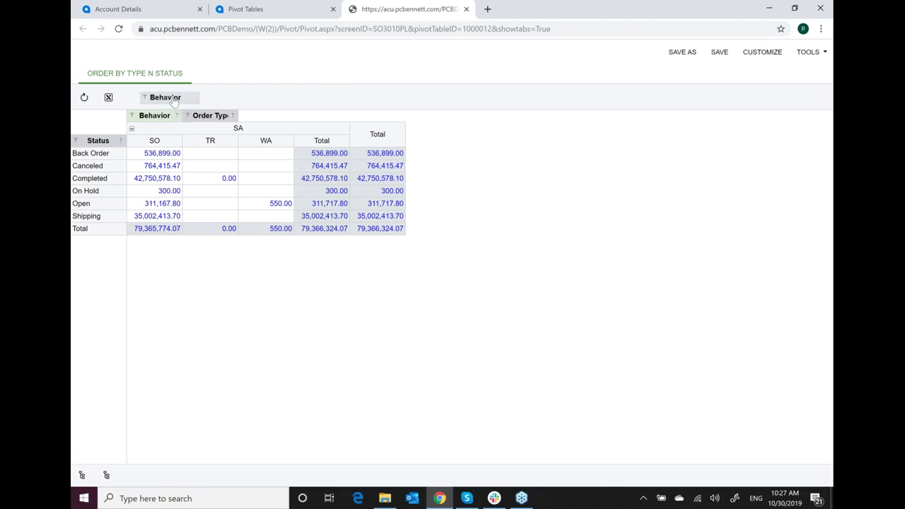
# Step: Sort the pivot's Behavior columns descending, and review the Order Type filter's items and conditions without applying any
pyautogui.click(158, 118)
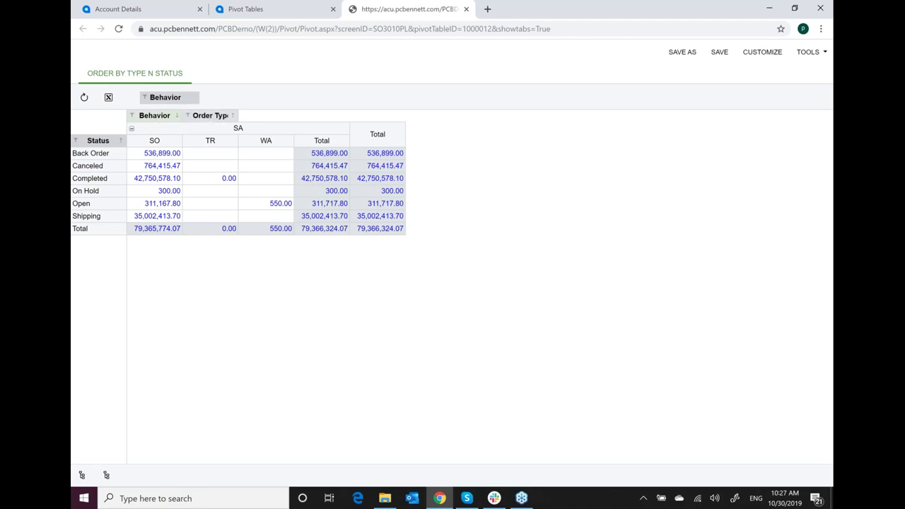
pyautogui.click(187, 115)
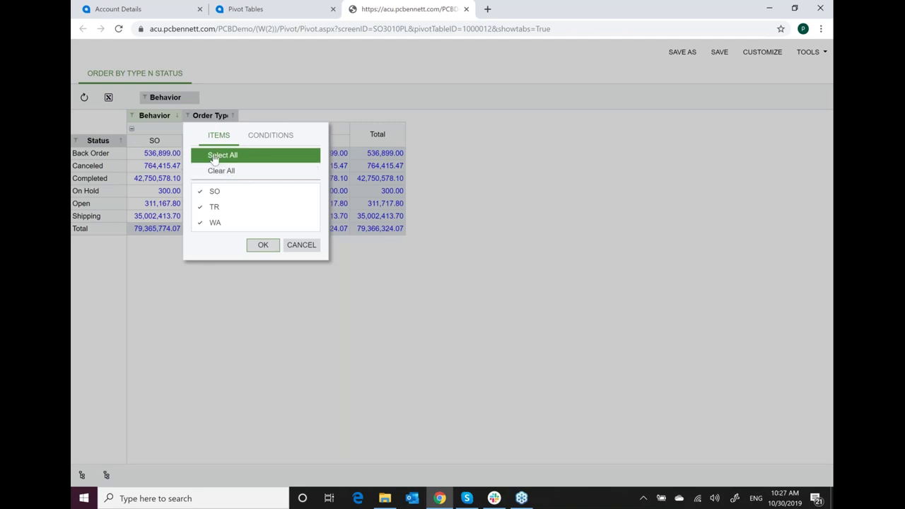
pyautogui.click(257, 145)
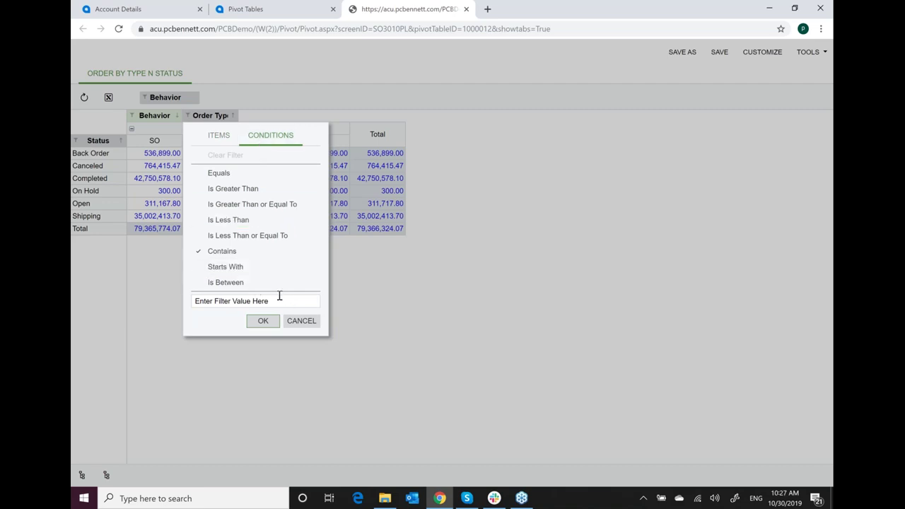
pyautogui.click(311, 323)
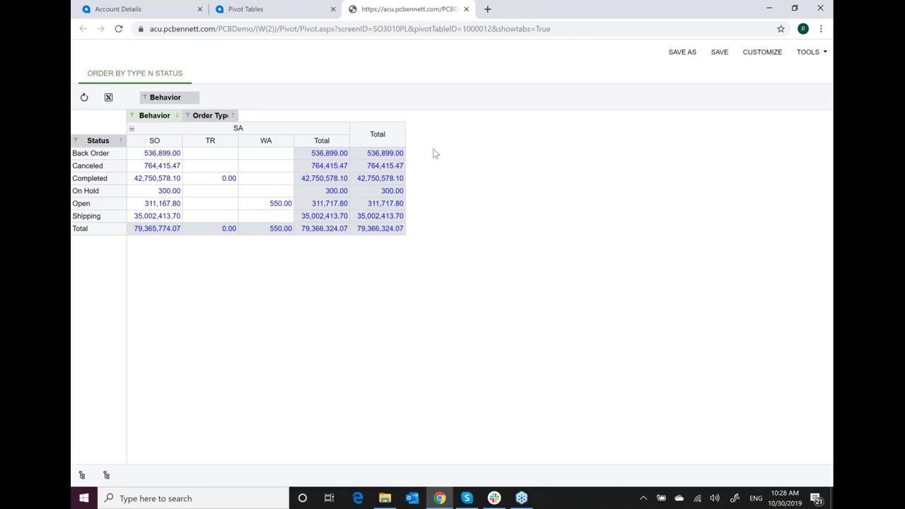
pyautogui.click(465, 10)
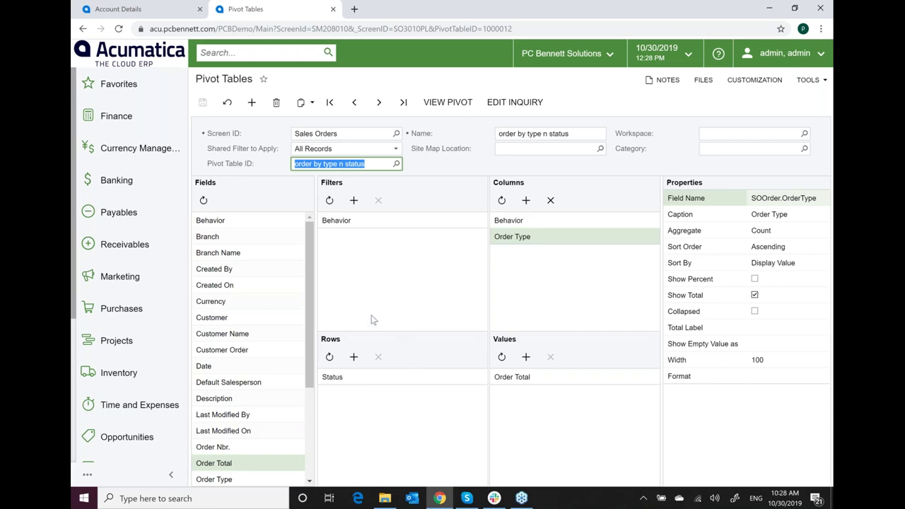
pyautogui.click(329, 357)
# Step: Search the menu items for "db" and open the DB Opportunities list
pyautogui.click(301, 53)
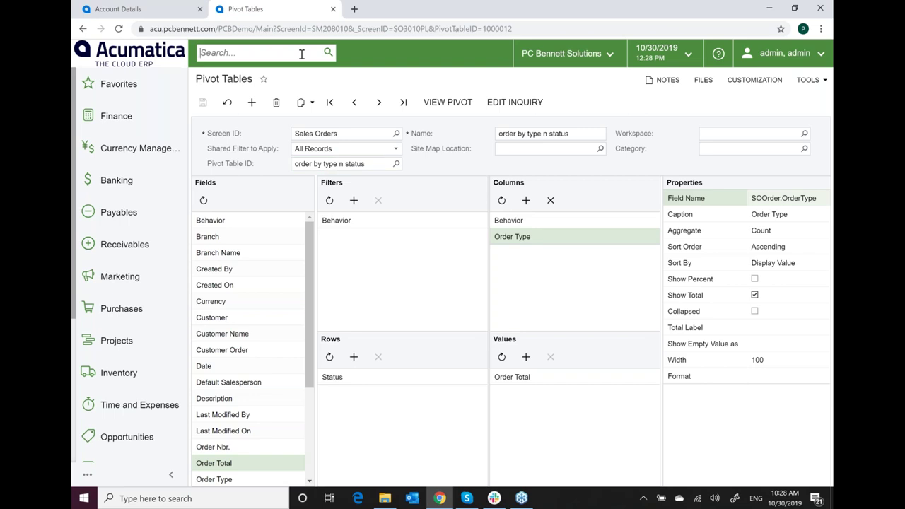
pyautogui.write('db')
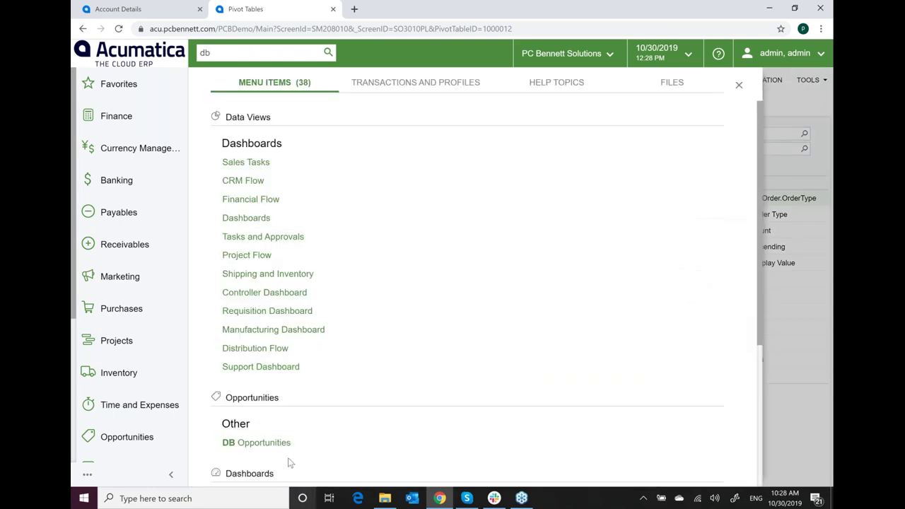
pyautogui.click(224, 444)
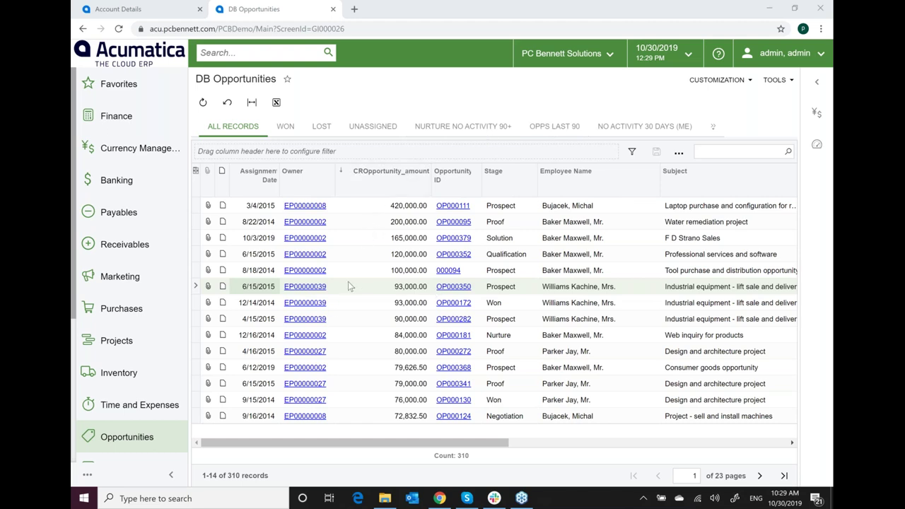
# Step: Preview the 6/15/2015 opportunity of 93,000.00 in the side panel, and the "Professional services and software" opportunity after it
pyautogui.click(399, 286)
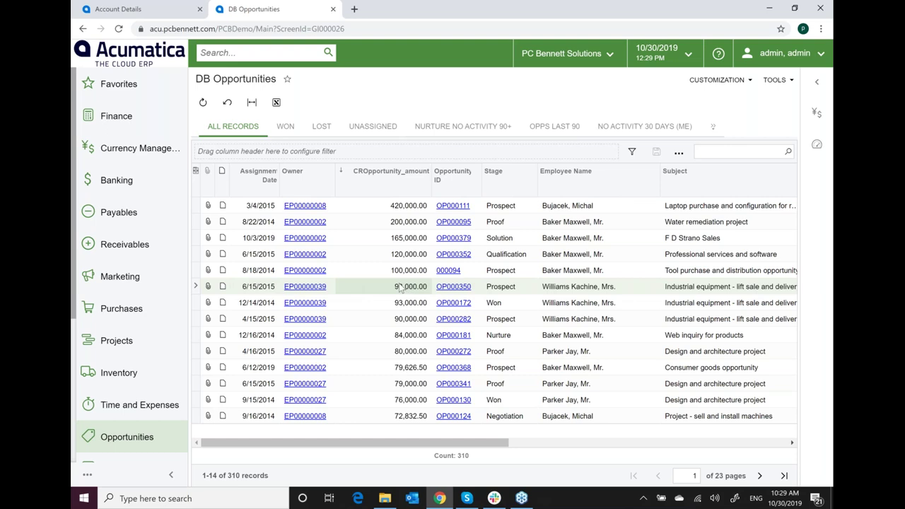
pyautogui.click(818, 84)
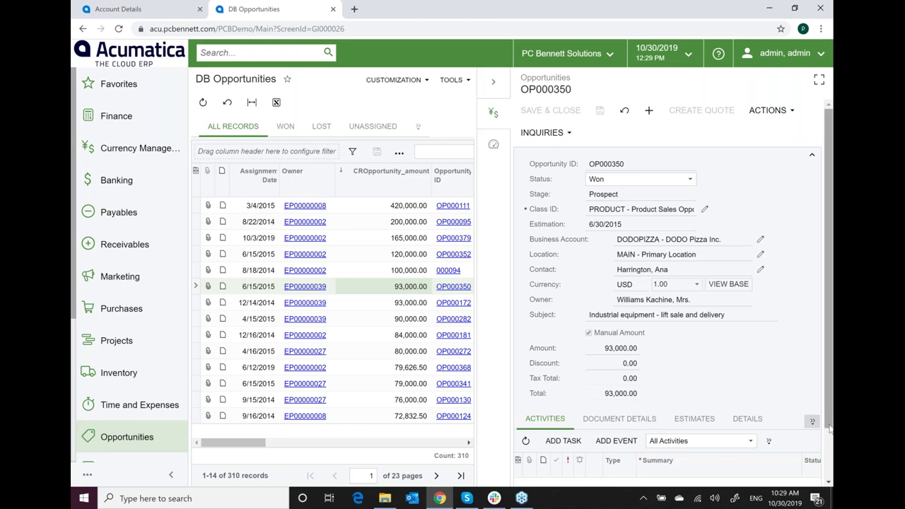
pyautogui.scroll(-1, 829, 447)
pyautogui.scroll(-2, 829, 447)
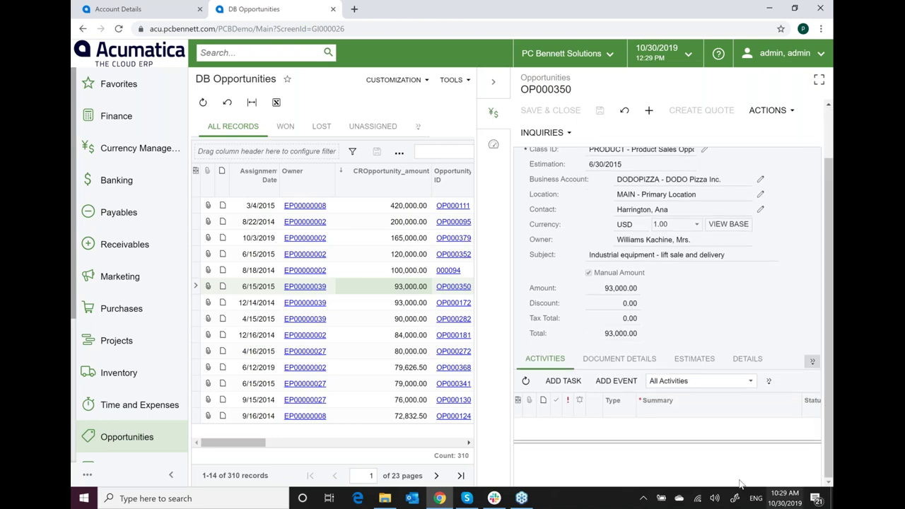
pyautogui.click(337, 257)
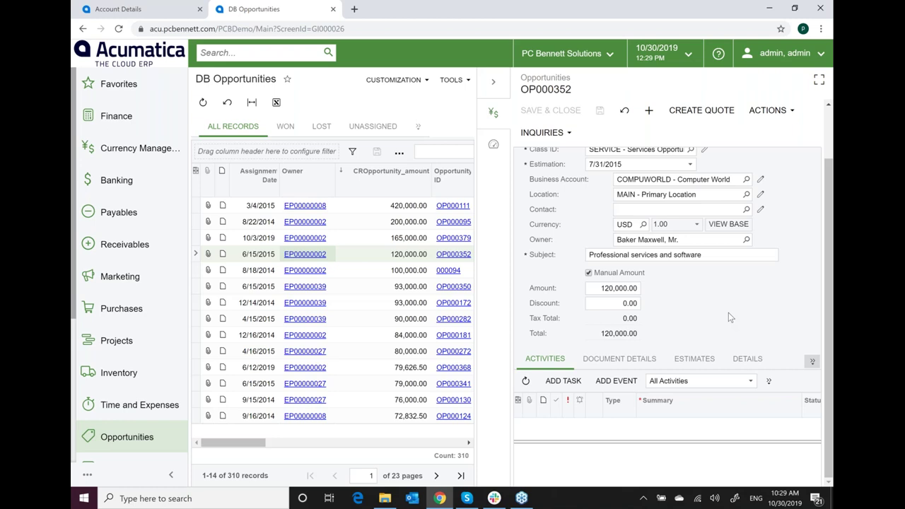
# Step: View the Customer View dashboard for the selected opportunity's account, and collapse the preview to return to the full list
pyautogui.click(496, 152)
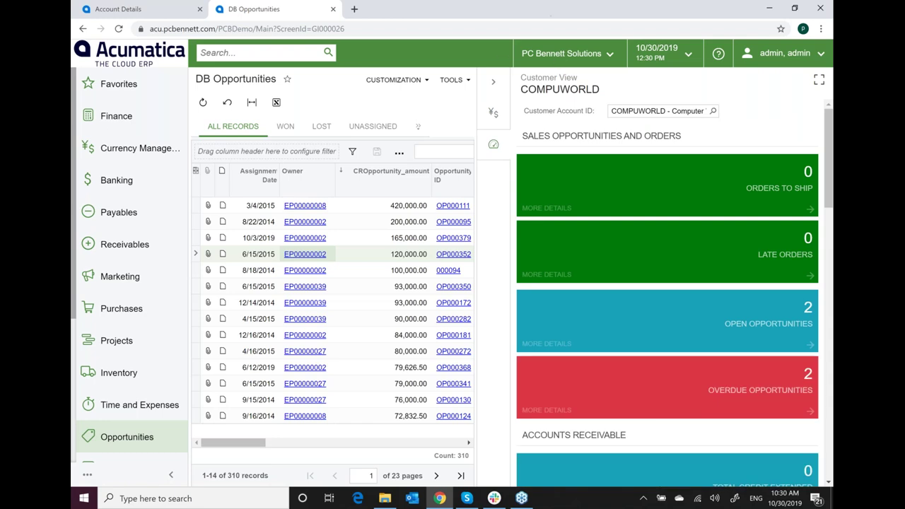
pyautogui.click(496, 84)
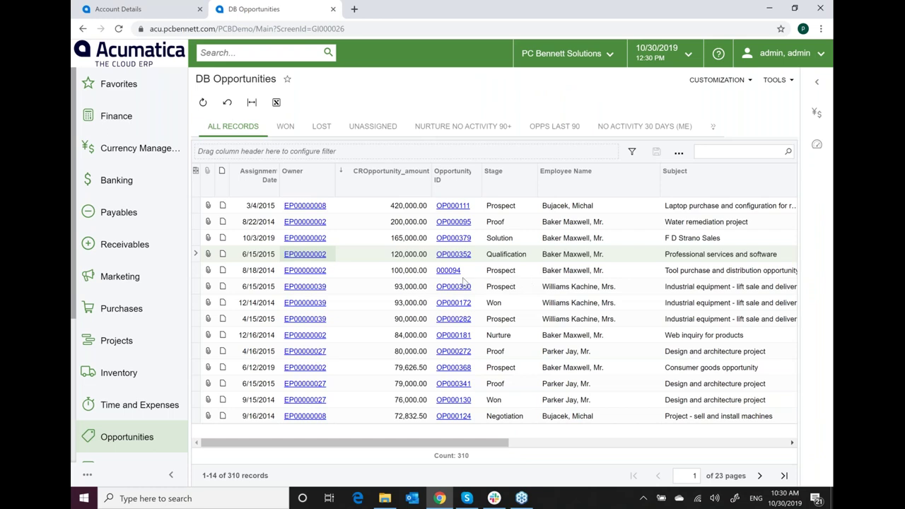
pyautogui.moveTo(315, 443); pyautogui.dragTo(261, 443)
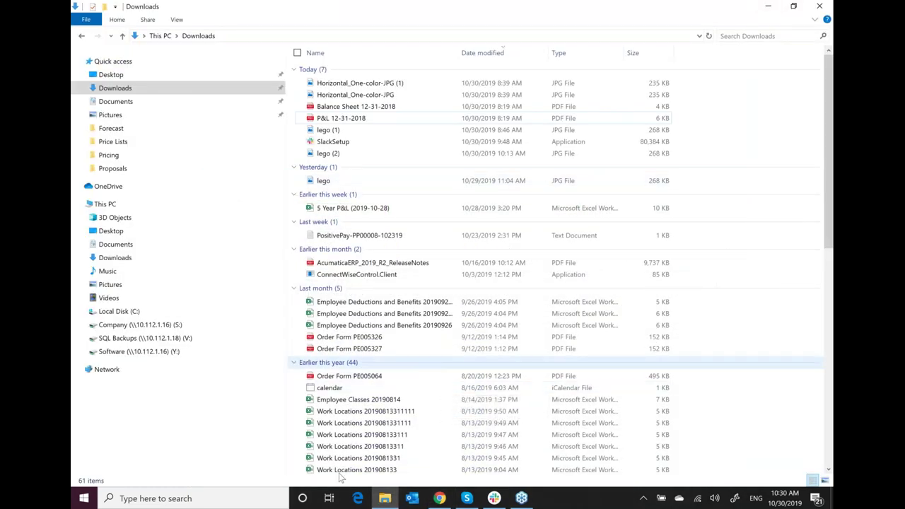
pyautogui.click(439, 498)
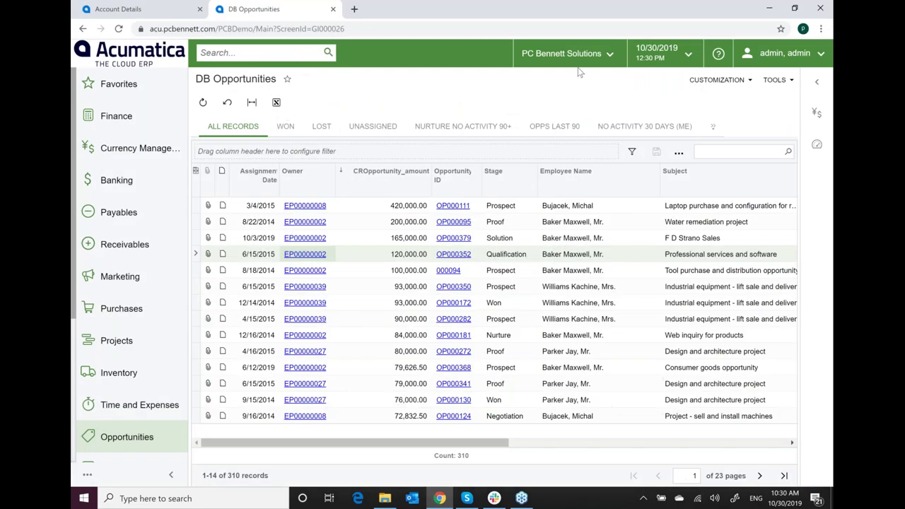
# Step: Switch the active company to VA to view its branding, and switch back to PC Bennett Solutions
pyautogui.click(605, 60)
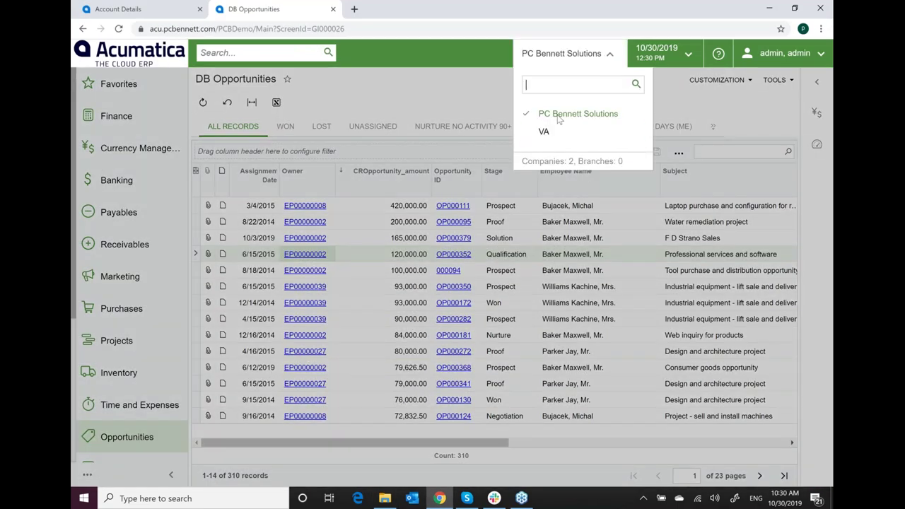
pyautogui.click(552, 137)
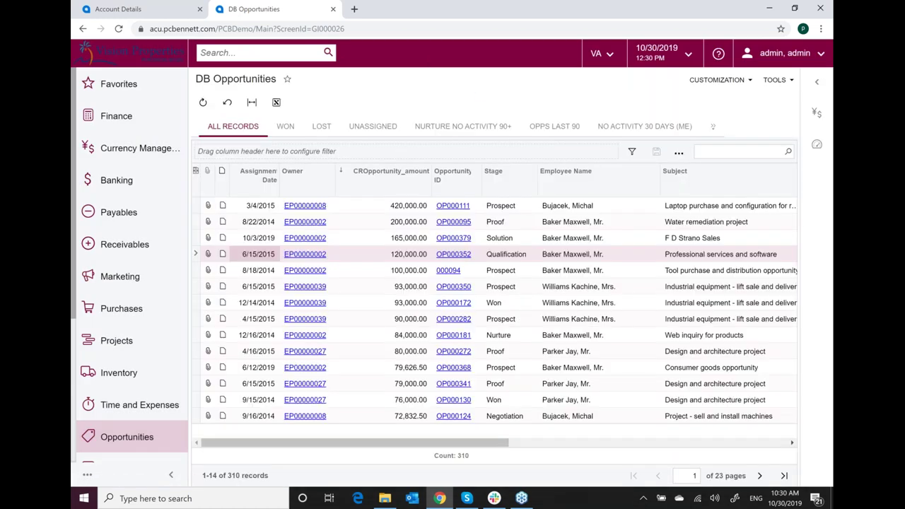
pyautogui.click(604, 63)
pyautogui.click(618, 113)
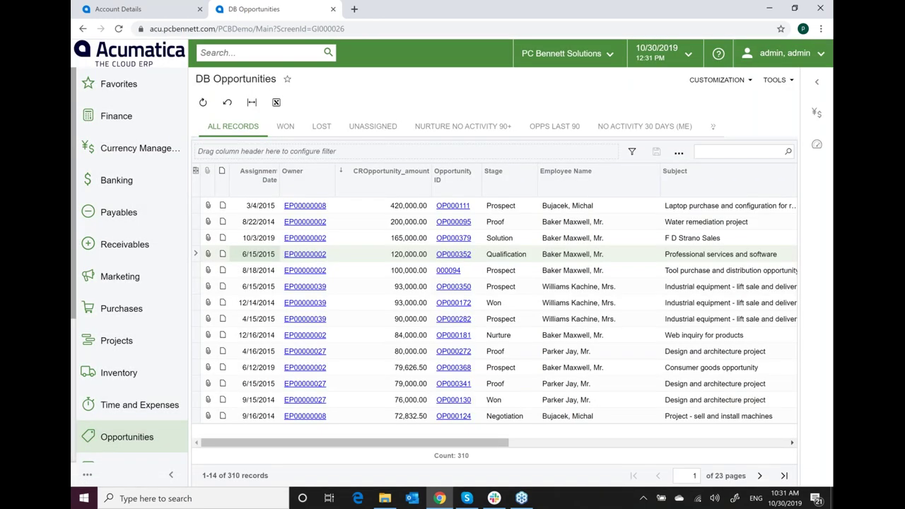
# Step: Search the menu items for "companie", open the Companies list and open the HQ company record
pyautogui.click(209, 51)
pyautogui.write('companie')
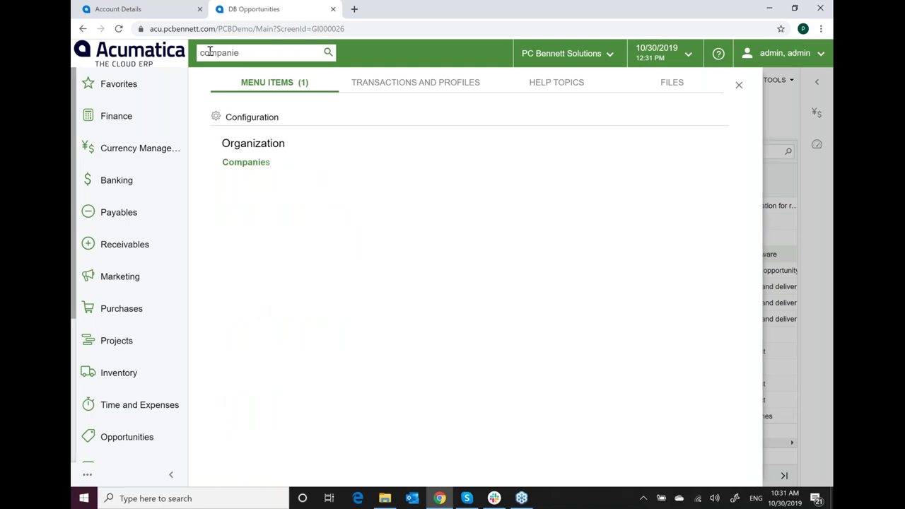
pyautogui.click(242, 163)
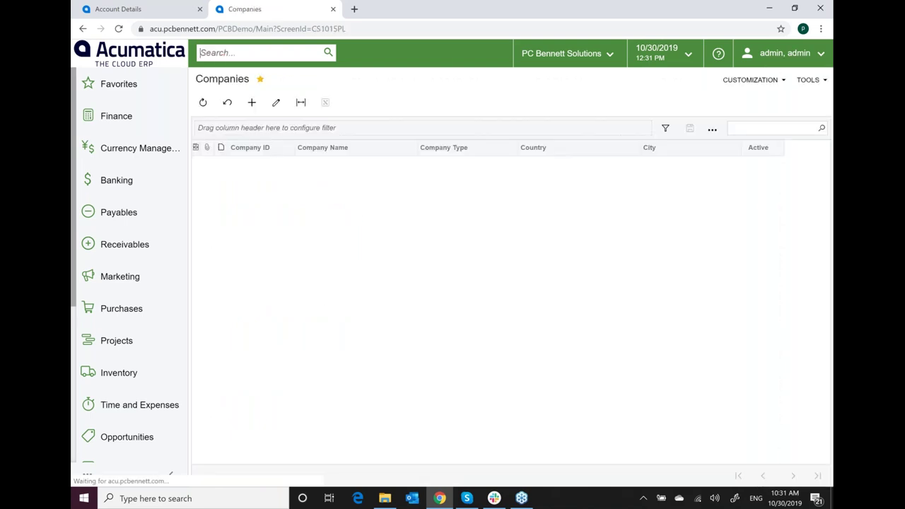
pyautogui.click(238, 165)
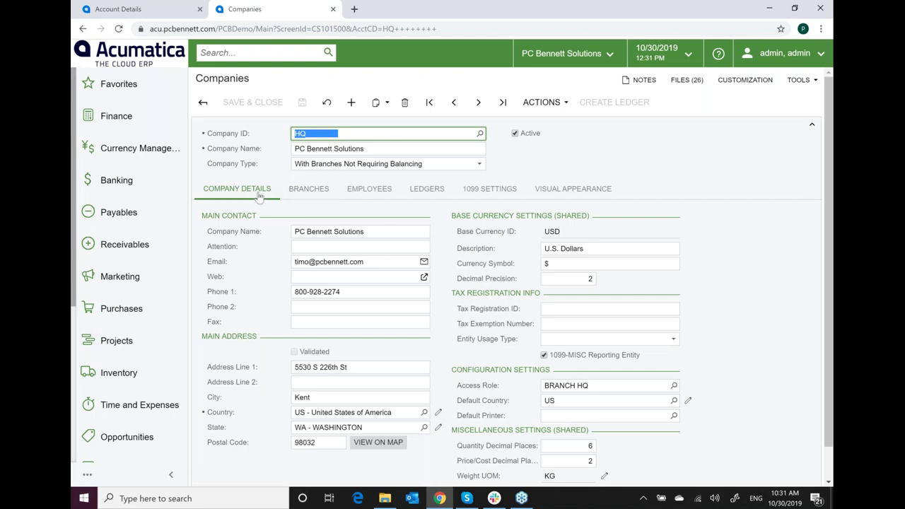
# Step: Review the HQ company's visual appearance settings and open those of its MAIN branch
pyautogui.click(583, 201)
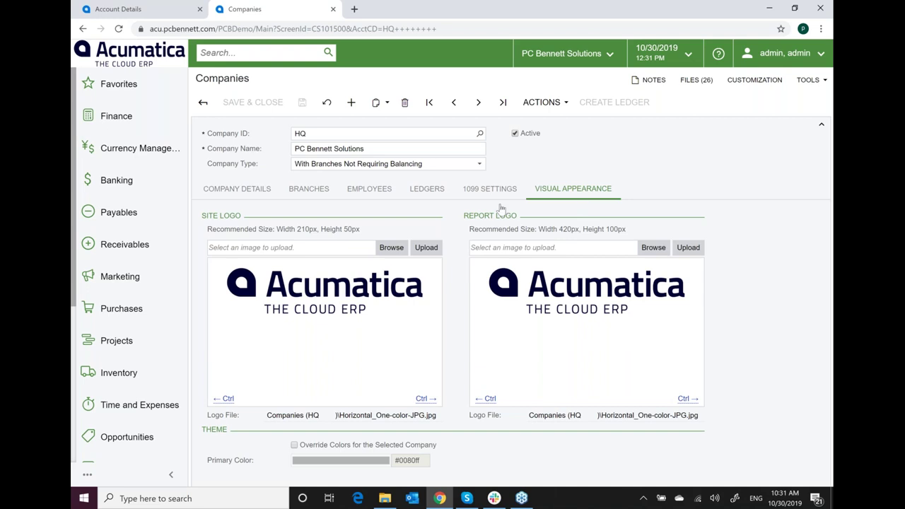
pyautogui.click(311, 193)
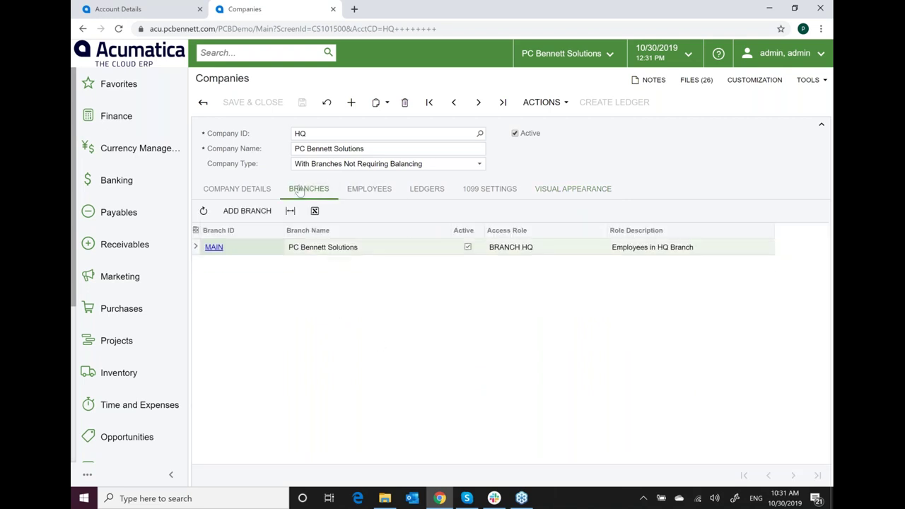
pyautogui.click(213, 247)
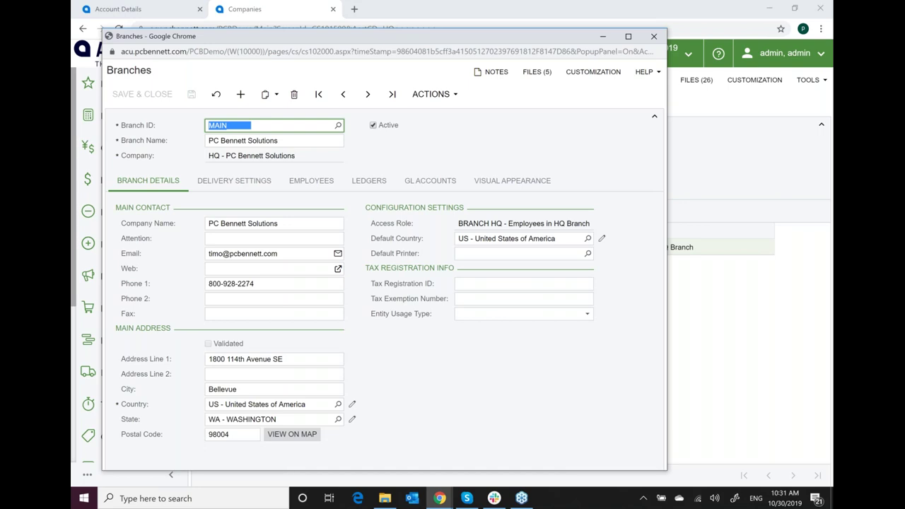
pyautogui.click(512, 182)
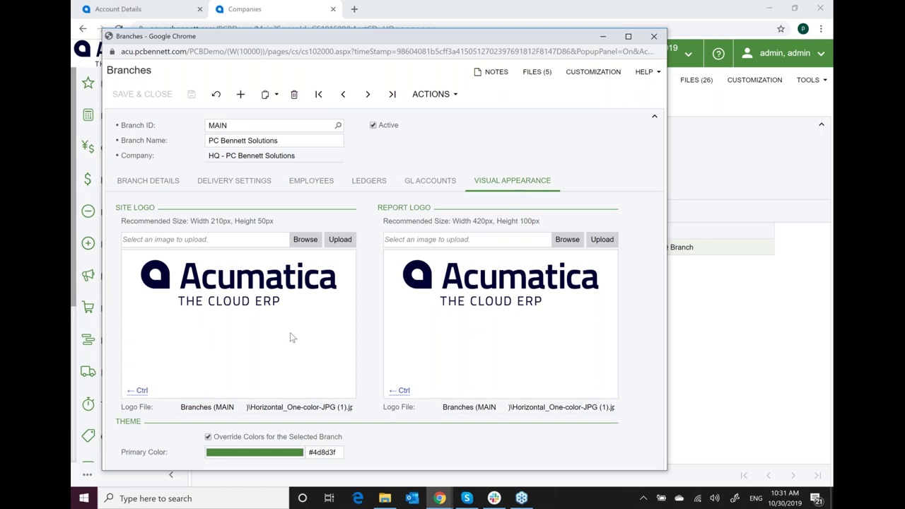
# Step: Set the MAIN branch's primary color to orange-red (RGB 189, 54, 15), save it and reload the page
pyautogui.click(291, 455)
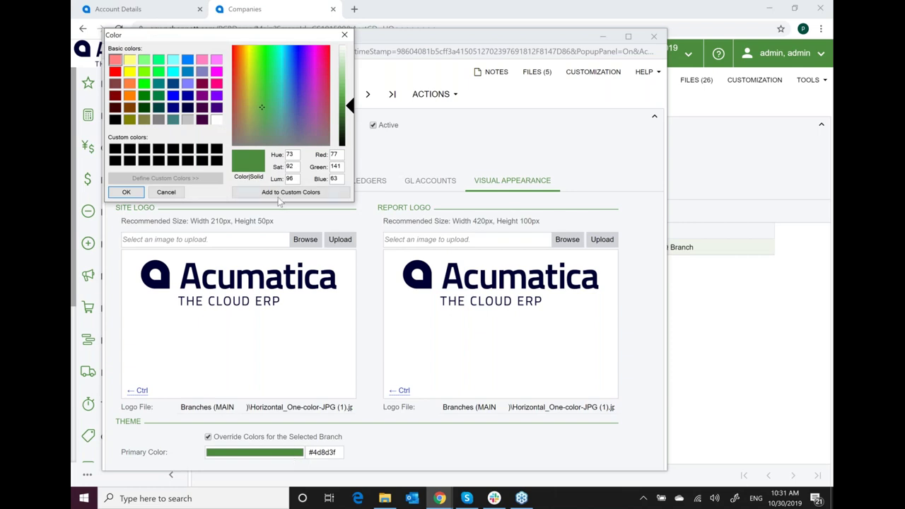
pyautogui.click(235, 58)
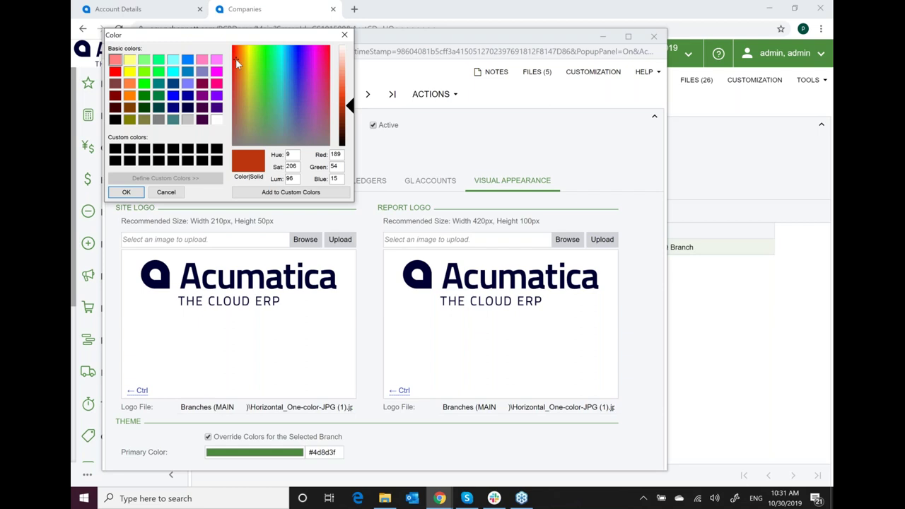
pyautogui.click(125, 194)
pyautogui.click(141, 94)
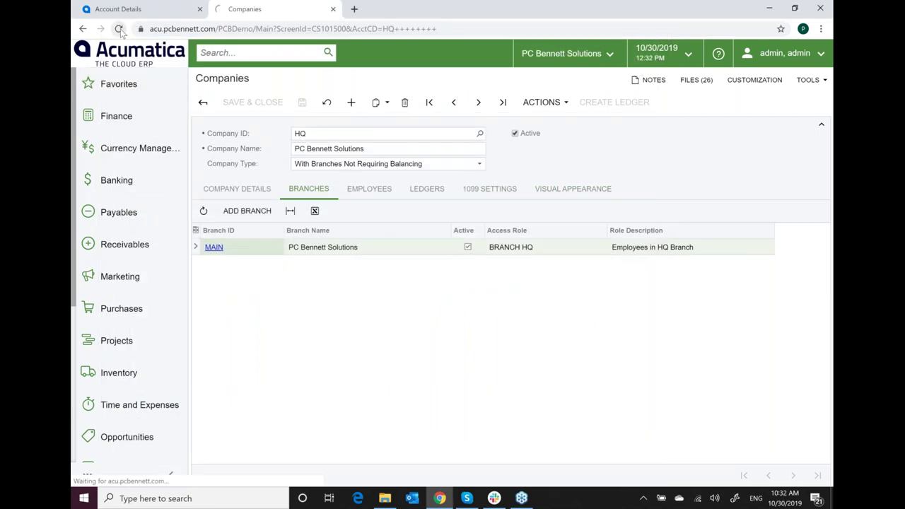
pyautogui.click(119, 29)
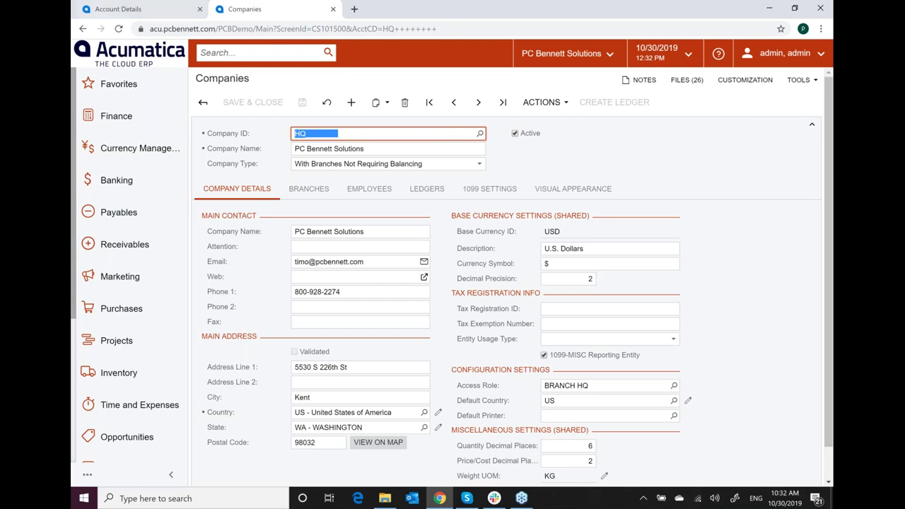
# Step: Open the Controller home dashboard, view the overdue customers behind its tile and return to the dashboard
pyautogui.click(115, 59)
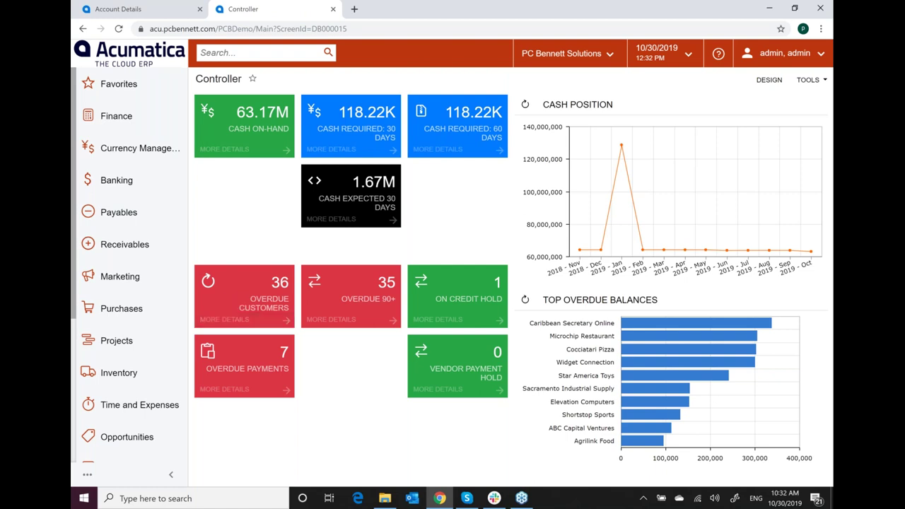
pyautogui.click(502, 277)
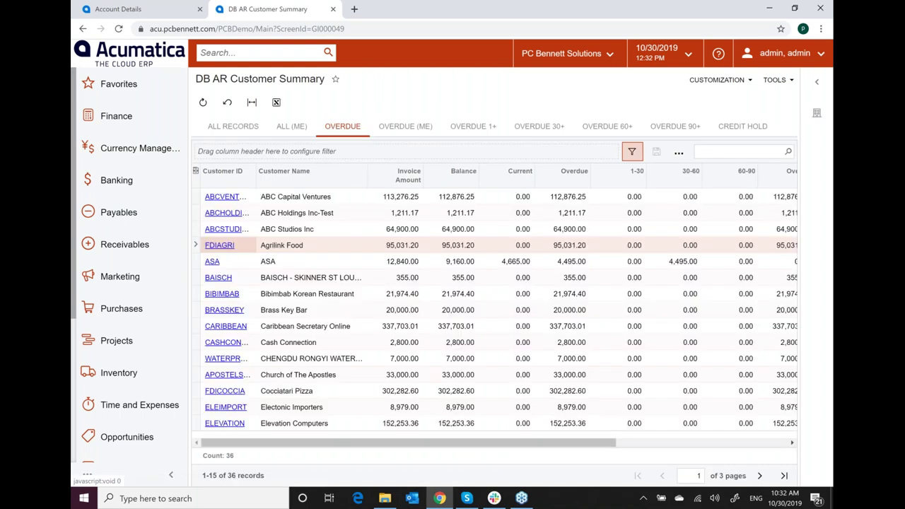
pyautogui.click(83, 29)
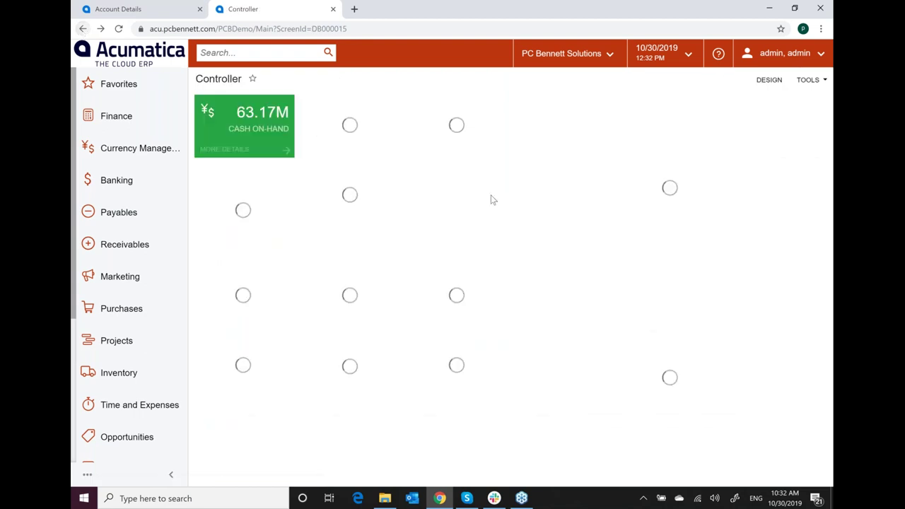
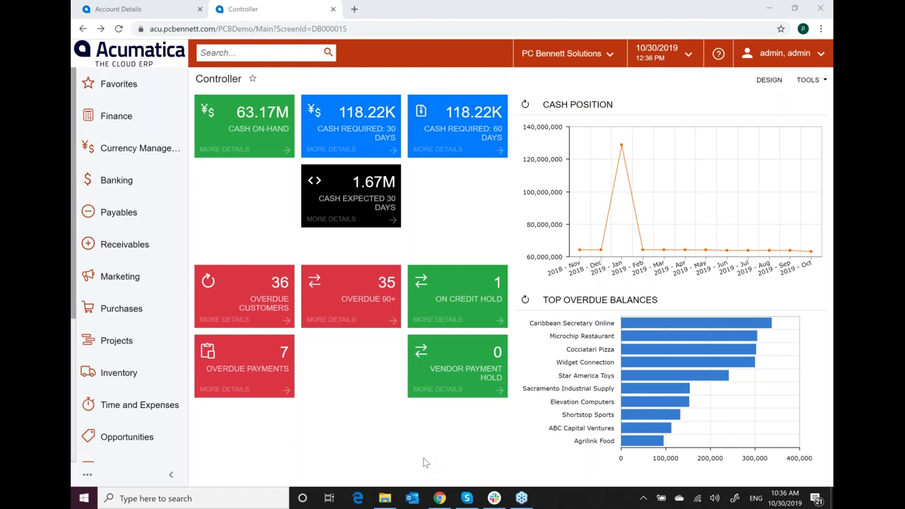
# Step: Search the menu items for "user", open the Users screen and display the list of available logins
pyautogui.click(287, 52)
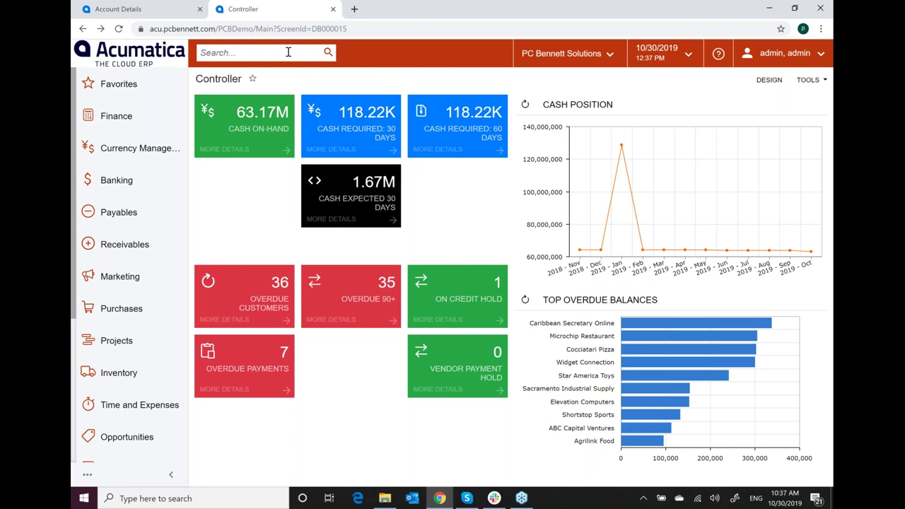
pyautogui.write('user')
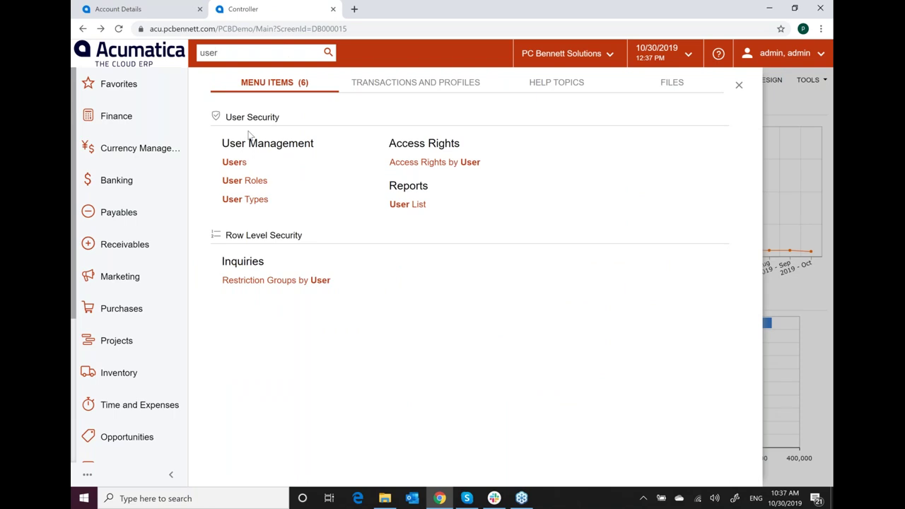
pyautogui.click(234, 162)
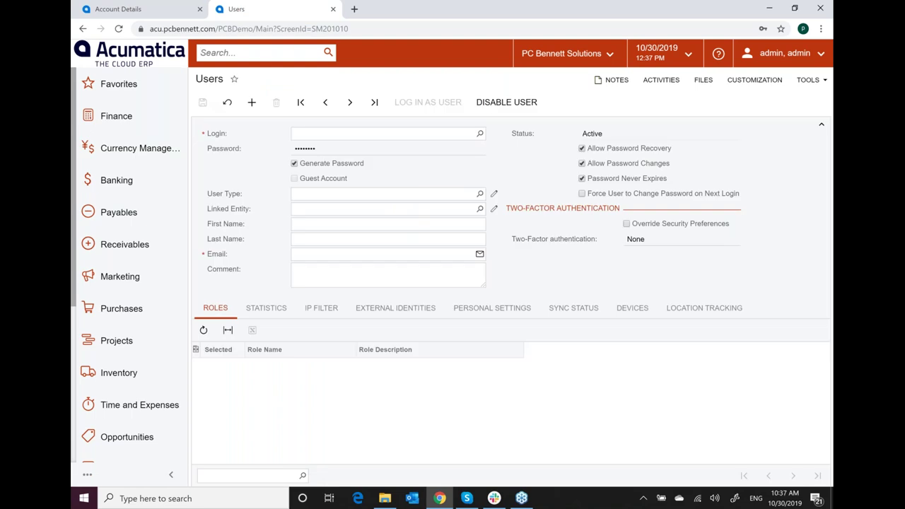
pyautogui.click(480, 133)
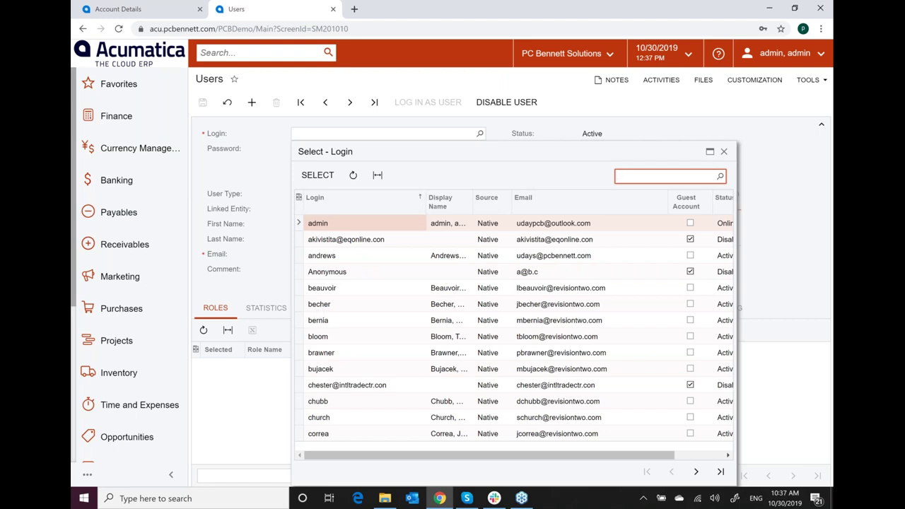
# Step: Return to the Controller home dashboard and enter a user's login name in the global search, correcting its spelling
pyautogui.click(149, 61)
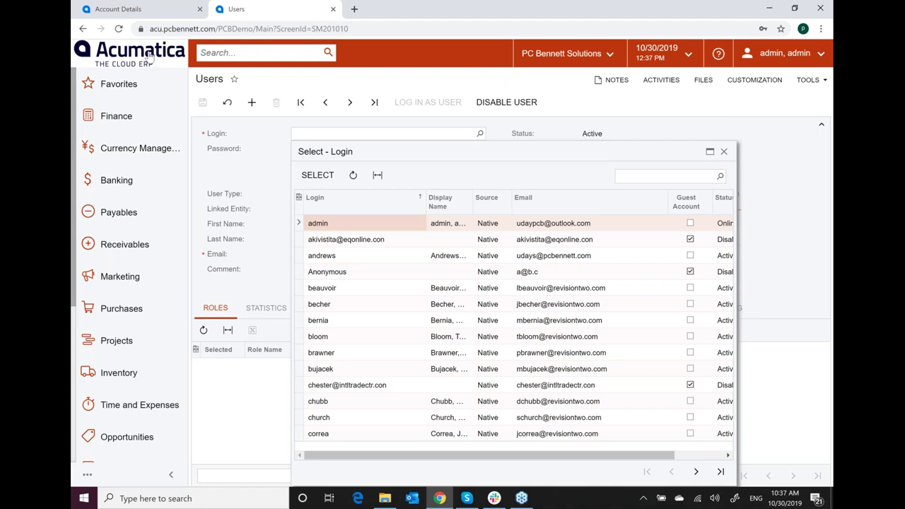
pyautogui.click(209, 53)
pyautogui.write('batche')
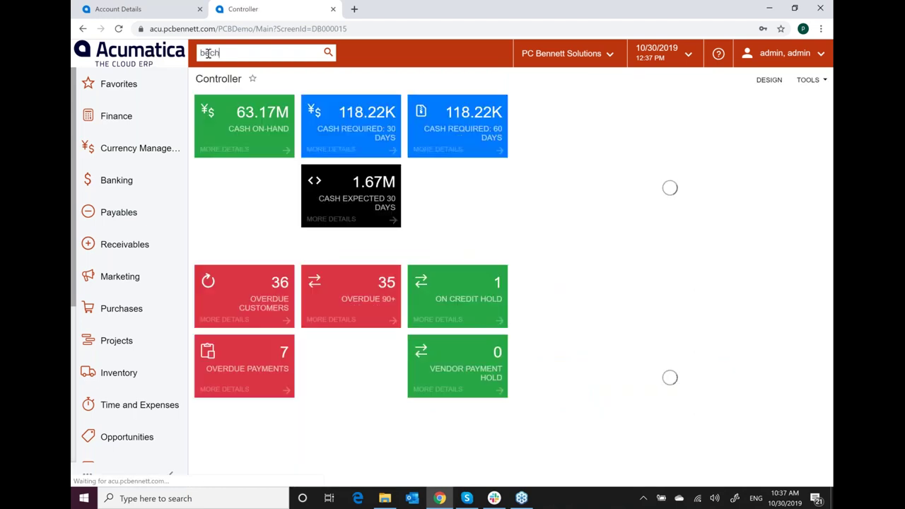
pyautogui.press('BackSpace')
pyautogui.press('BackSpace')
pyautogui.press('BackSpace')
pyautogui.press('BackSpace')
pyautogui.press('BackSpace')
pyautogui.write('echer')
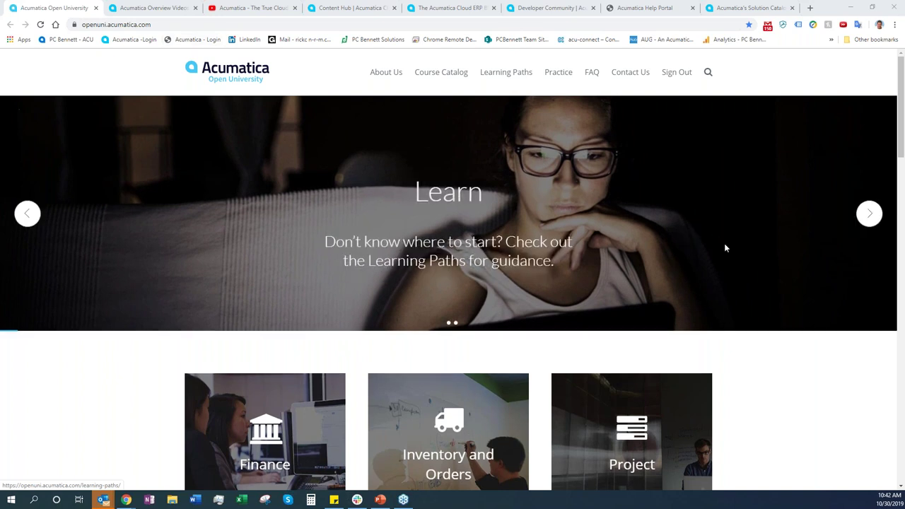
# Step: Look over the course categories on the Acumatica Open University home page and open the Course Catalog
pyautogui.scroll(-6, 724, 248)
pyautogui.scroll(-1, 765, 279)
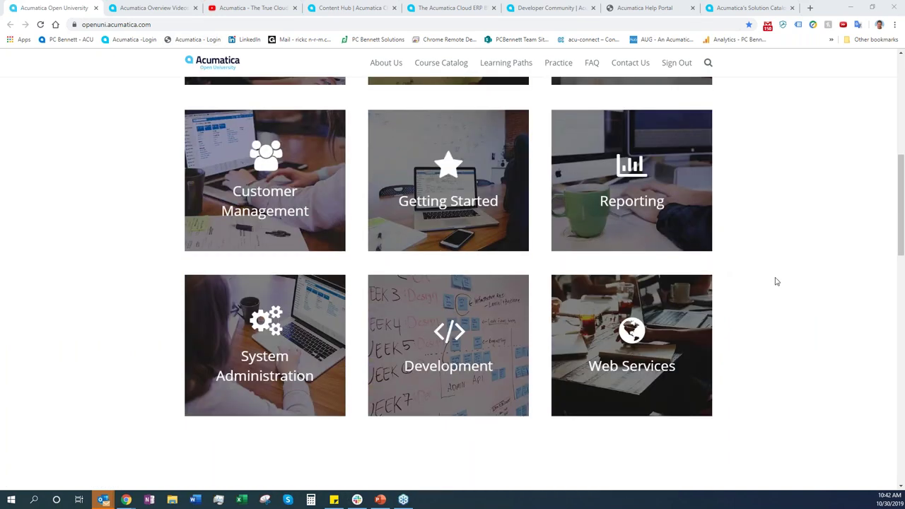
pyautogui.scroll(2, 790, 284)
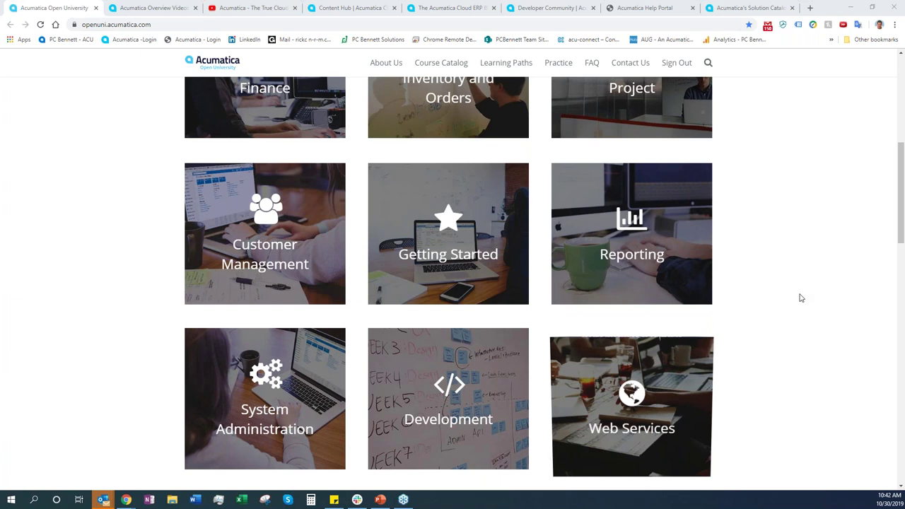
pyautogui.scroll(3, 800, 297)
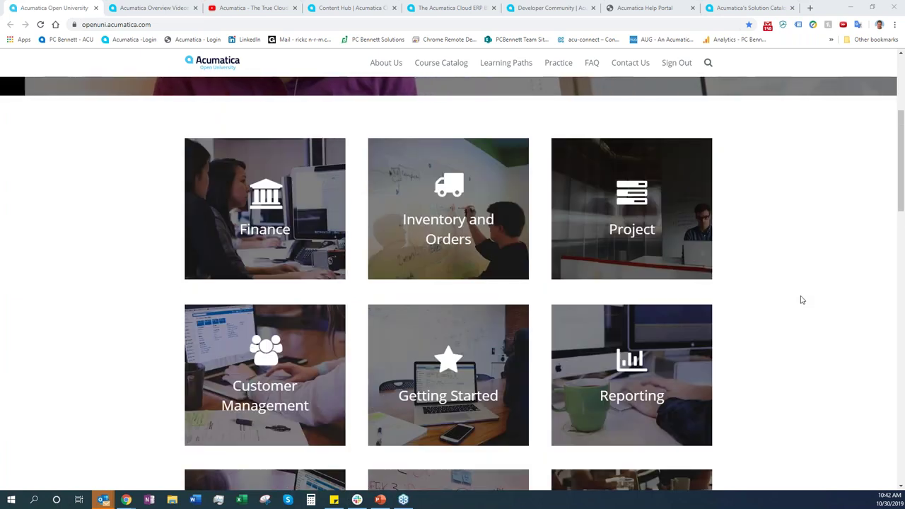
pyautogui.scroll(5, 801, 298)
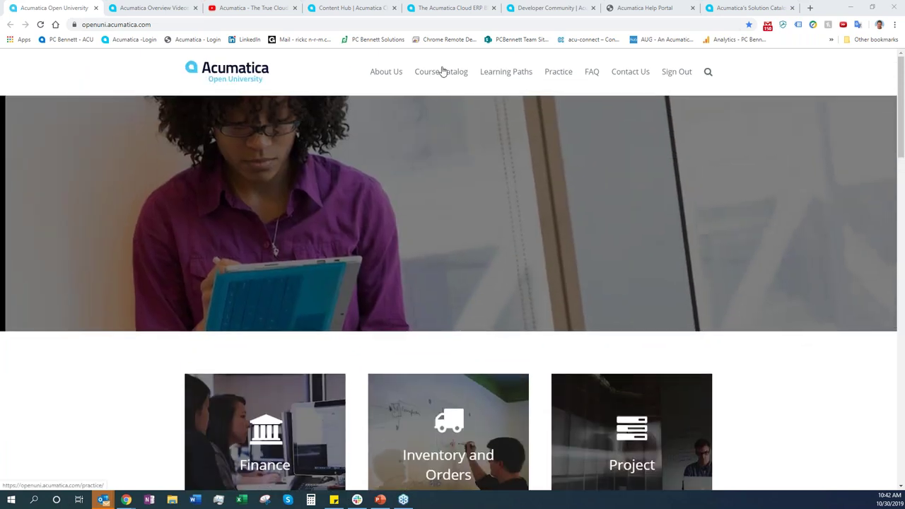
pyautogui.click(441, 73)
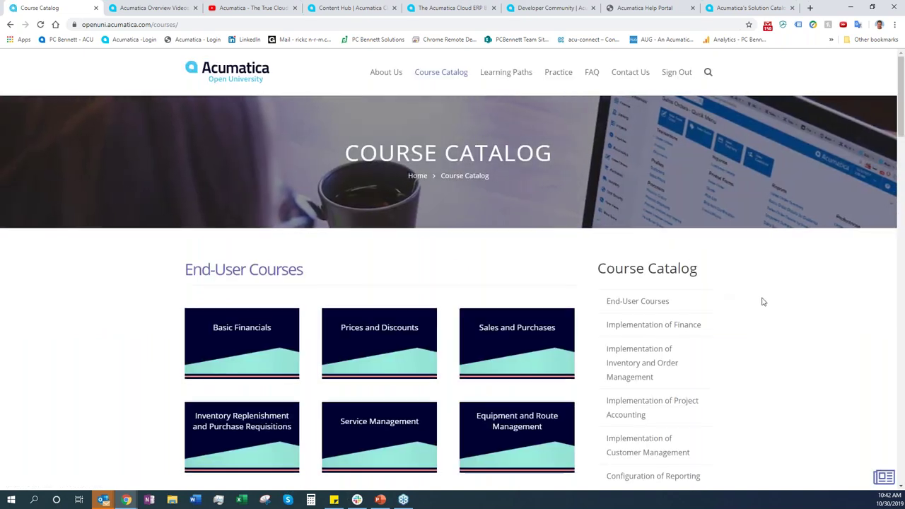
# Step: Browse the End-User Courses in the catalog and open the CRM Sales Operations course
pyautogui.scroll(-1, 761, 302)
pyautogui.scroll(-1, 764, 303)
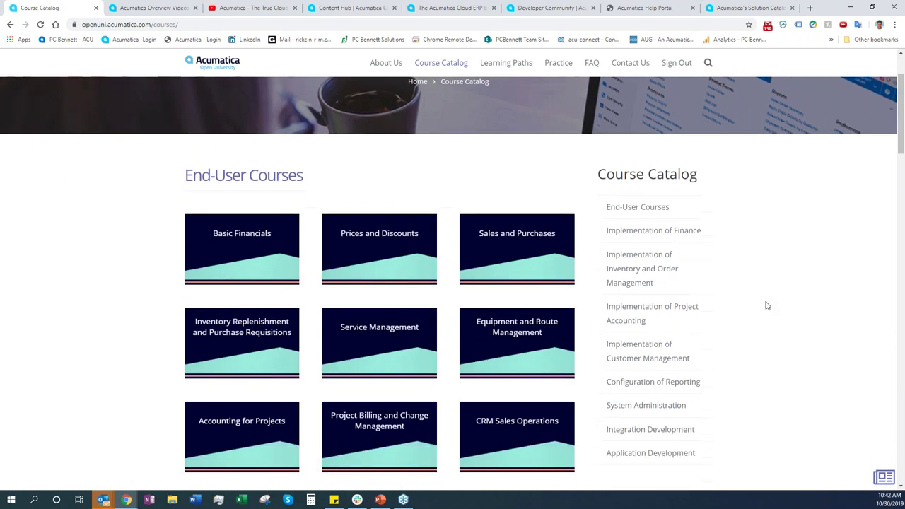
pyautogui.scroll(-1, 354, 300)
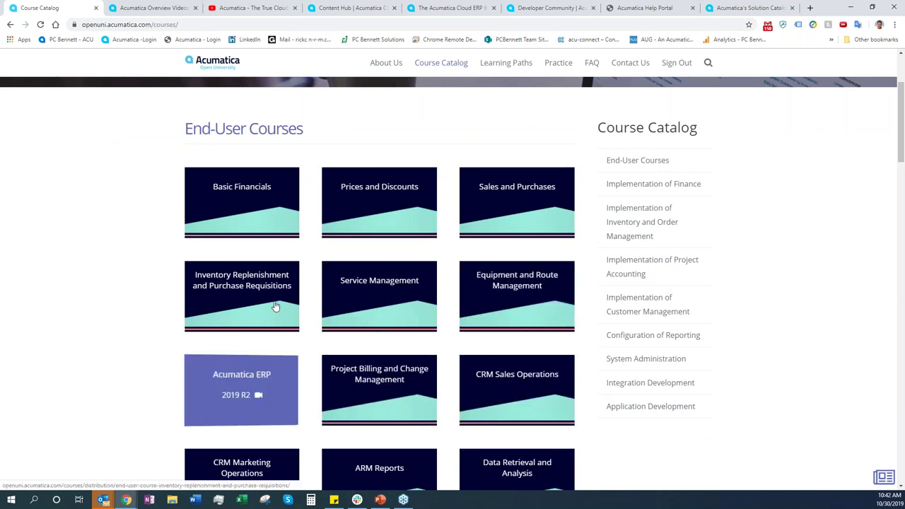
pyautogui.scroll(-1, 539, 371)
pyautogui.click(523, 328)
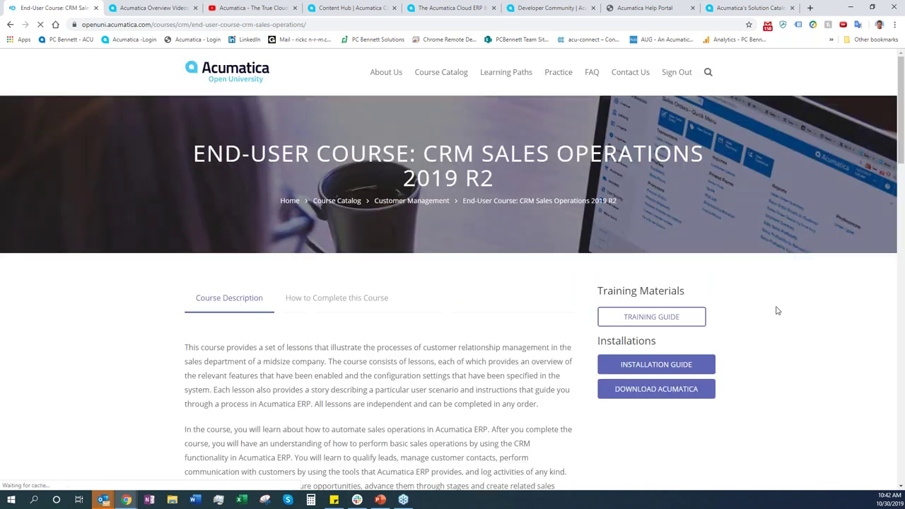
# Step: Open the CRM Sales Operations training guide from the course page and review its table of contents
pyautogui.scroll(-2, 807, 355)
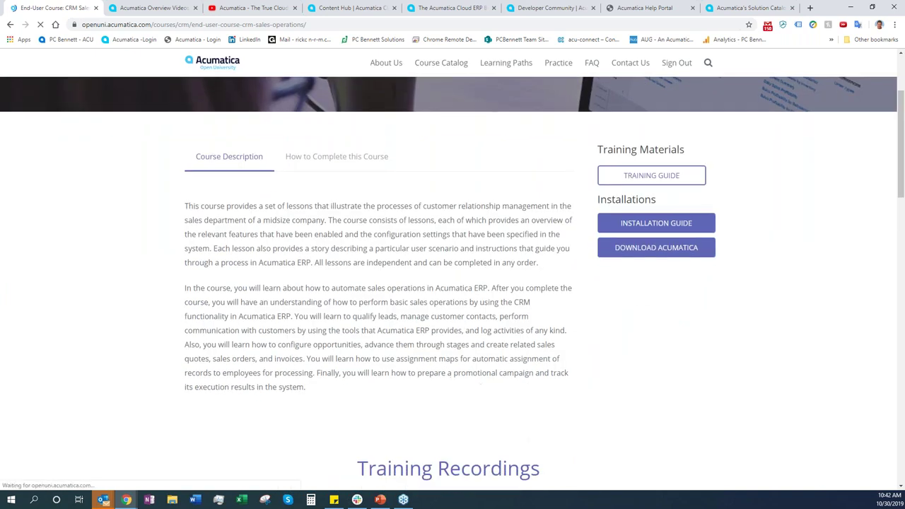
pyautogui.click(643, 179)
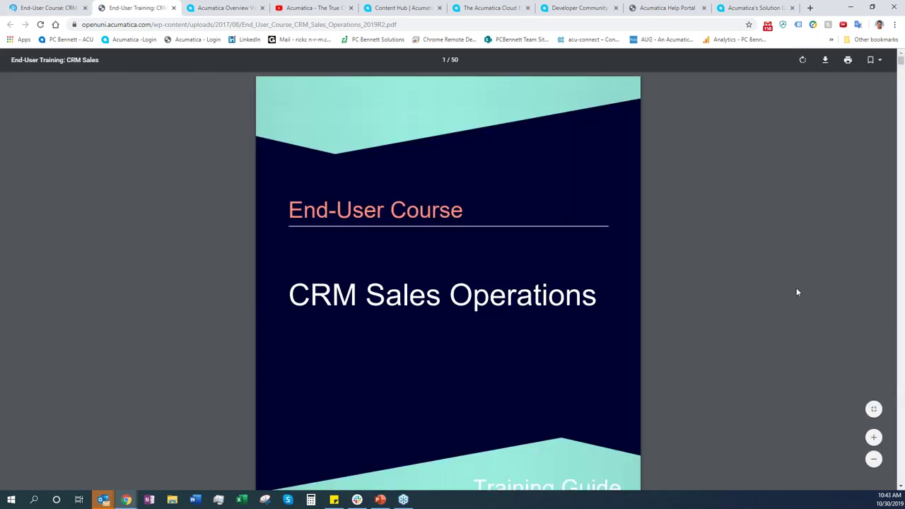
pyautogui.scroll(-3, 795, 300)
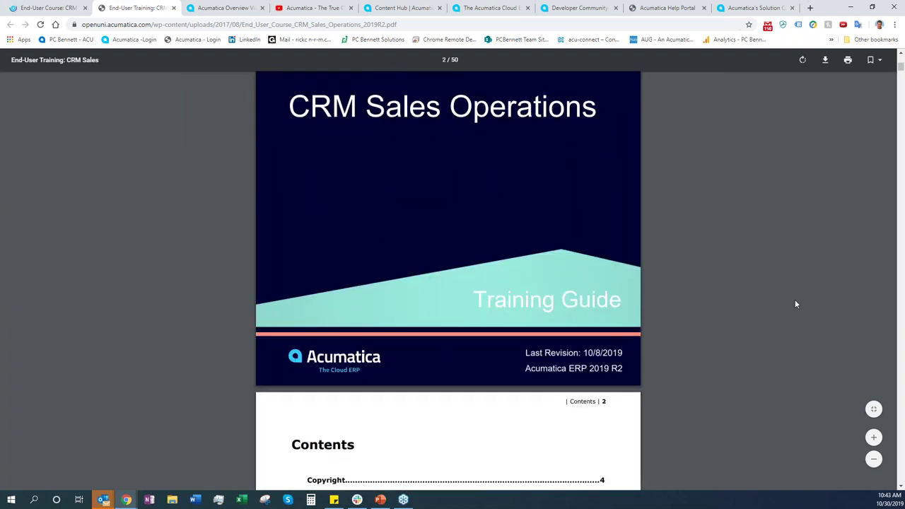
pyautogui.scroll(-9, 795, 304)
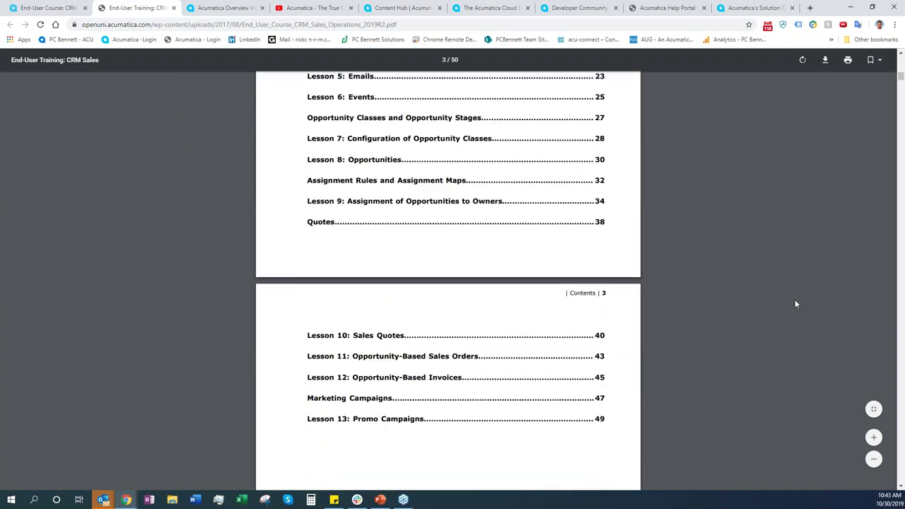
pyautogui.scroll(-2, 795, 304)
pyautogui.scroll(2, 800, 304)
pyautogui.scroll(1, 799, 304)
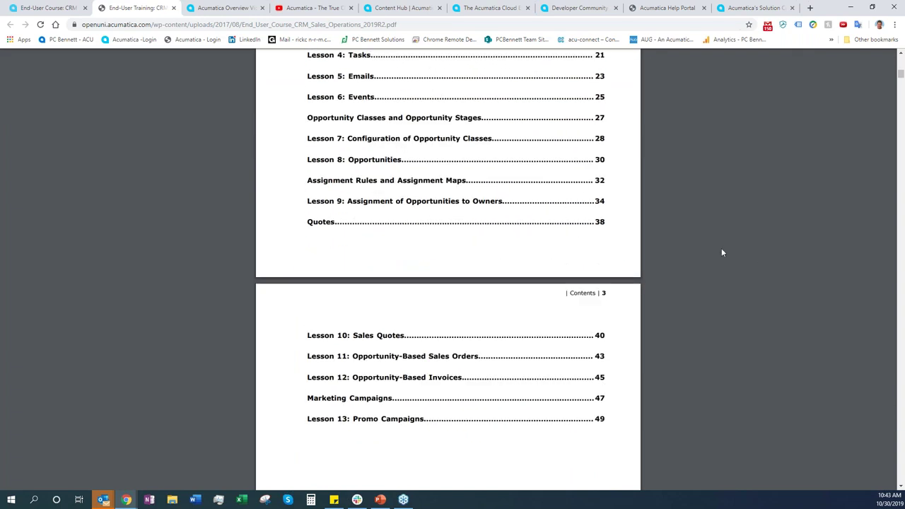
pyautogui.scroll(1, 525, 252)
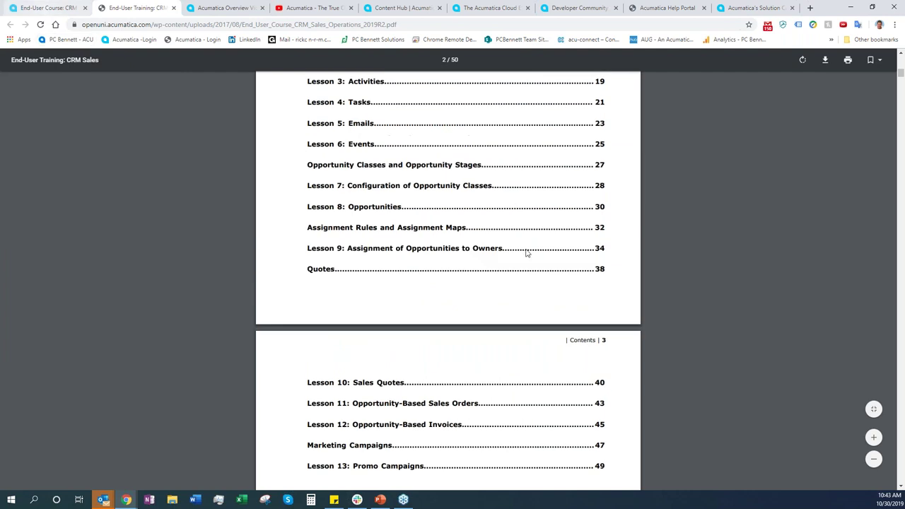
# Step: Return to the CRM Sales Operations course page and show the Session Two training recording
pyautogui.click(45, 9)
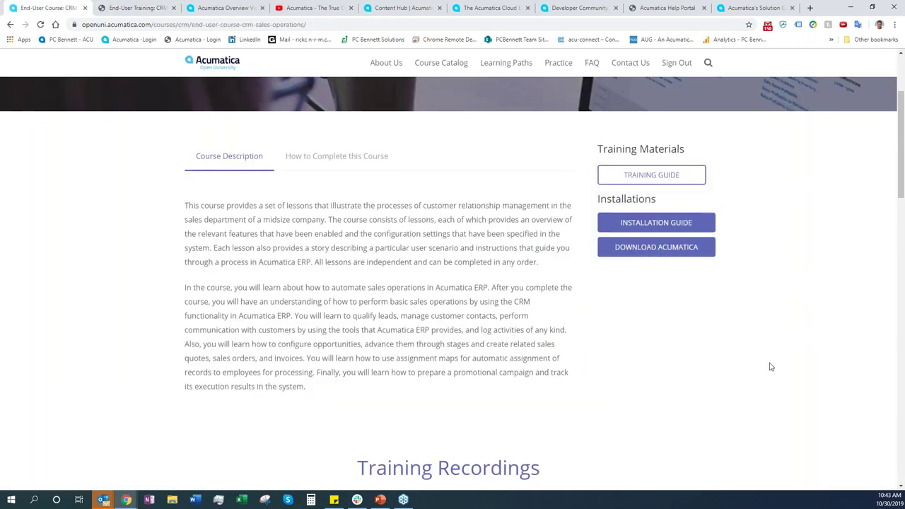
pyautogui.scroll(-1, 777, 360)
pyautogui.scroll(-5, 801, 349)
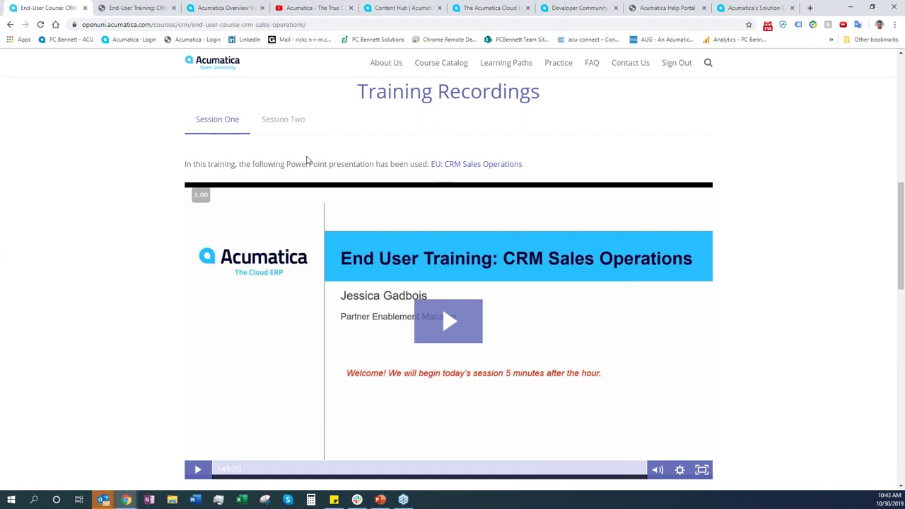
pyautogui.click(301, 121)
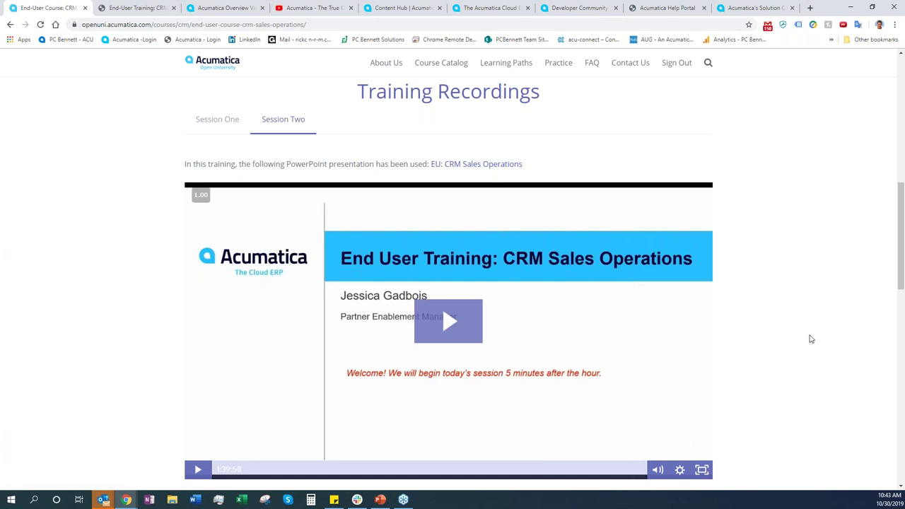
# Step: Open the Tasks, Events, and Activities article from the course's additional references
pyautogui.scroll(-3, 808, 351)
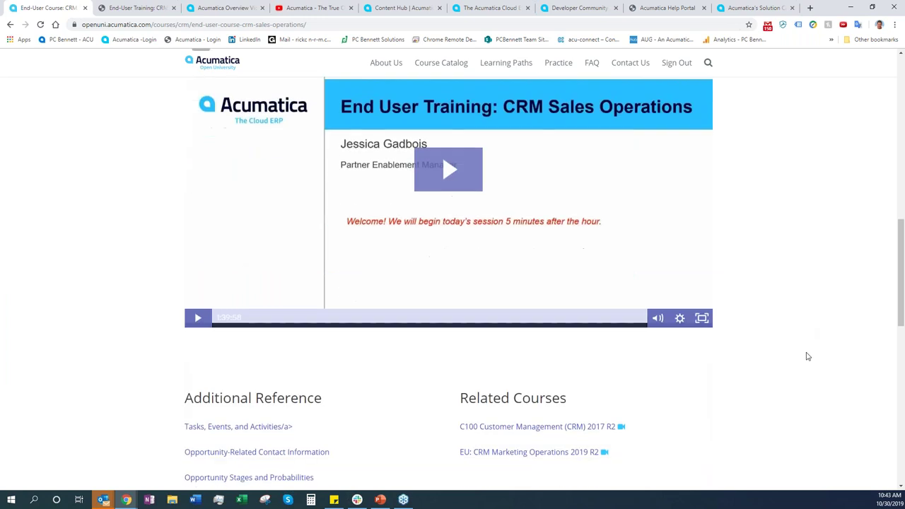
pyautogui.scroll(-2, 808, 356)
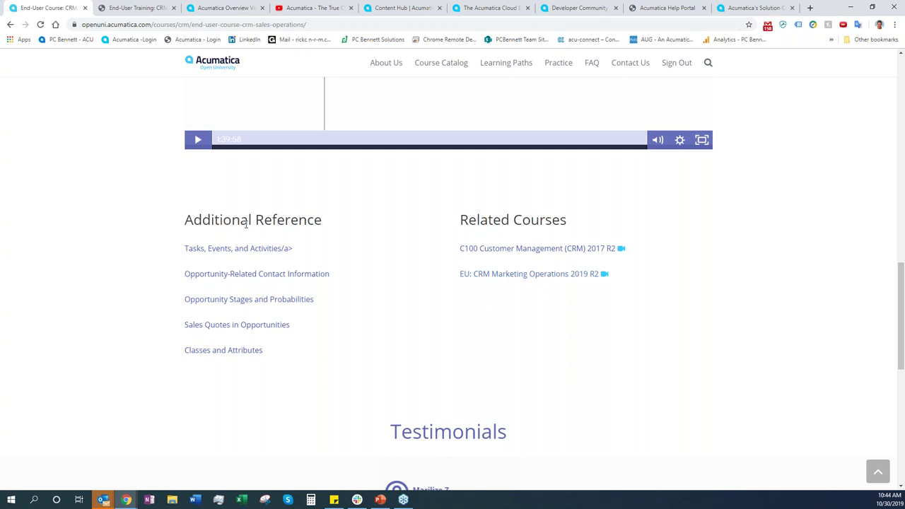
pyautogui.click(234, 252)
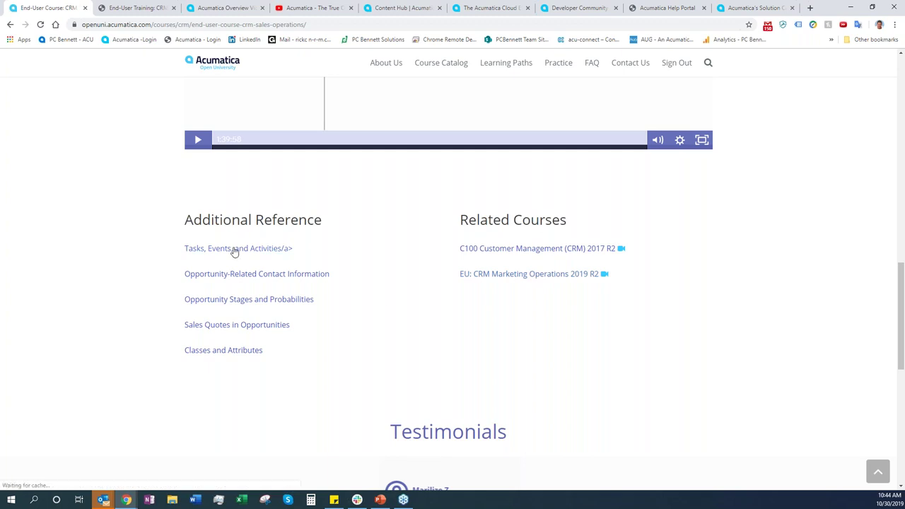